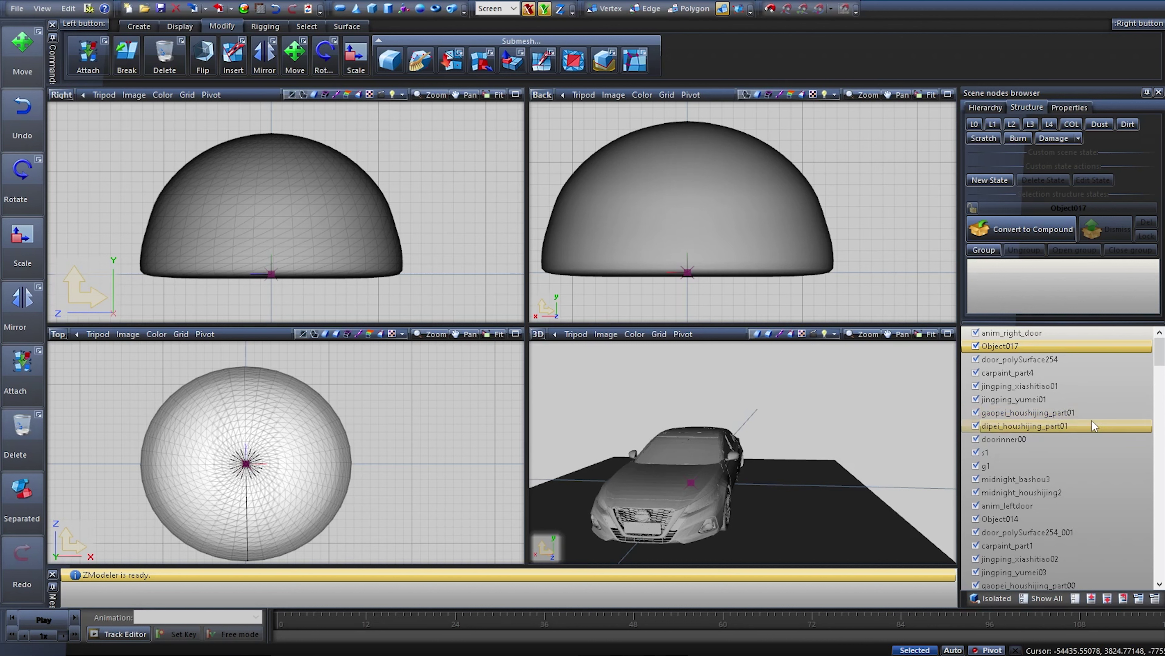
Select carpaint_part4, tick Default Material in the materials editor, and close the editor
left_click(1063, 374)
mouse_move(897, 426)
middle_mouse_down()
mouse_move(846, 435)
mouse_move(875, 429)
middle_mouse_up()
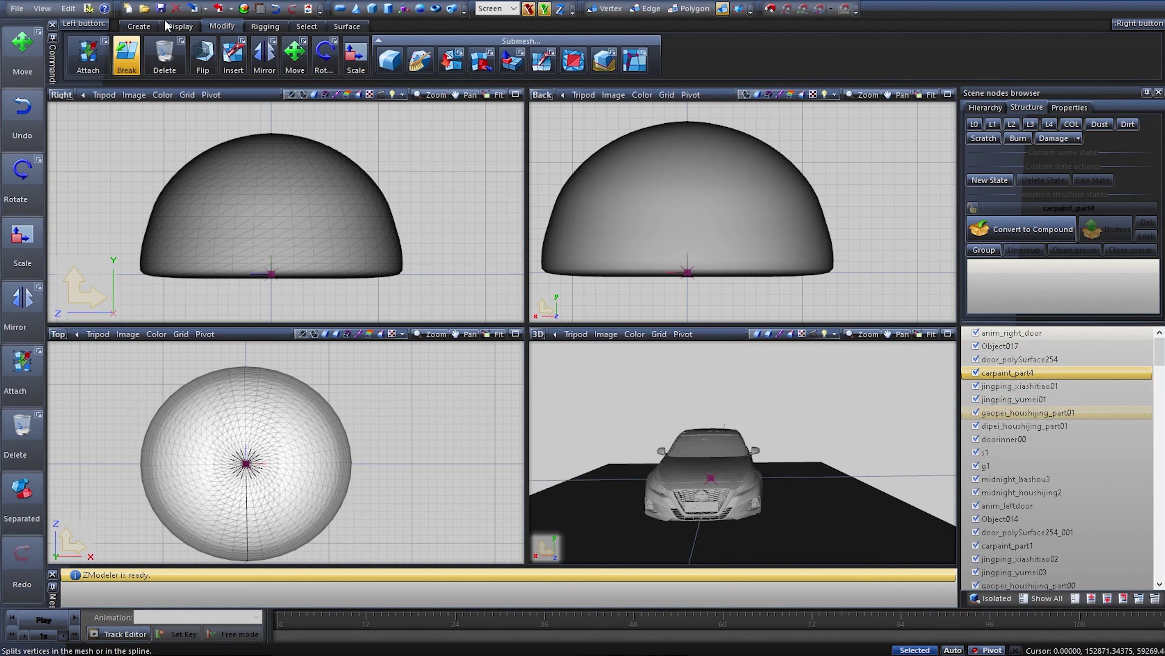
left_click(244, 10)
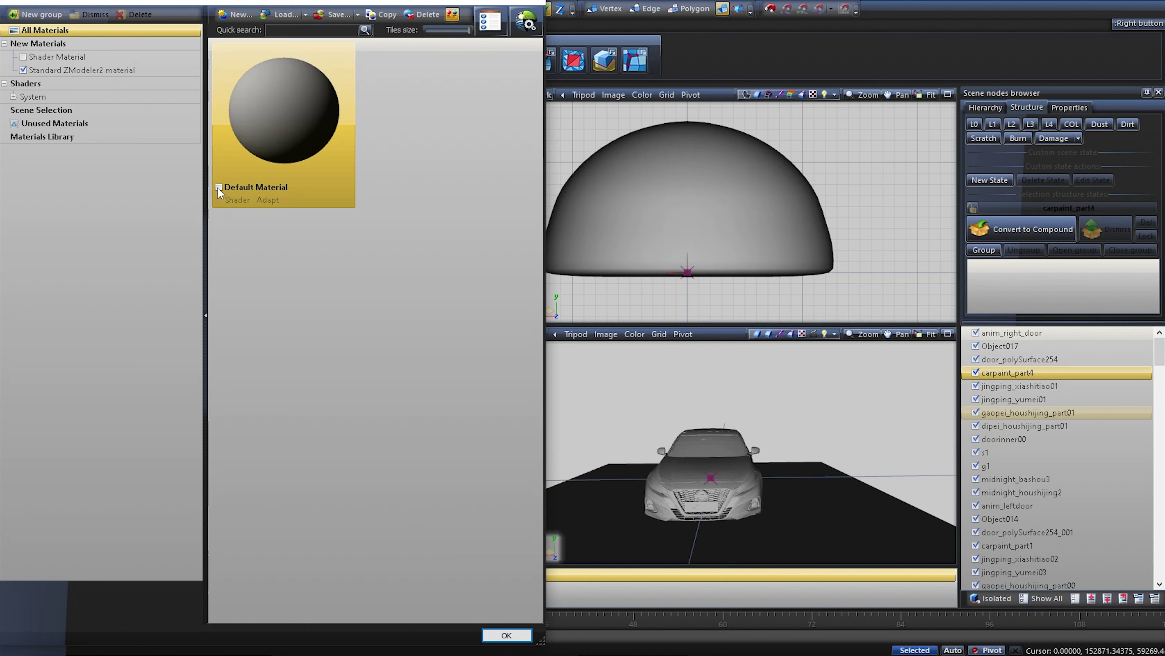
middle_click_drag(767, 460, 732, 462)
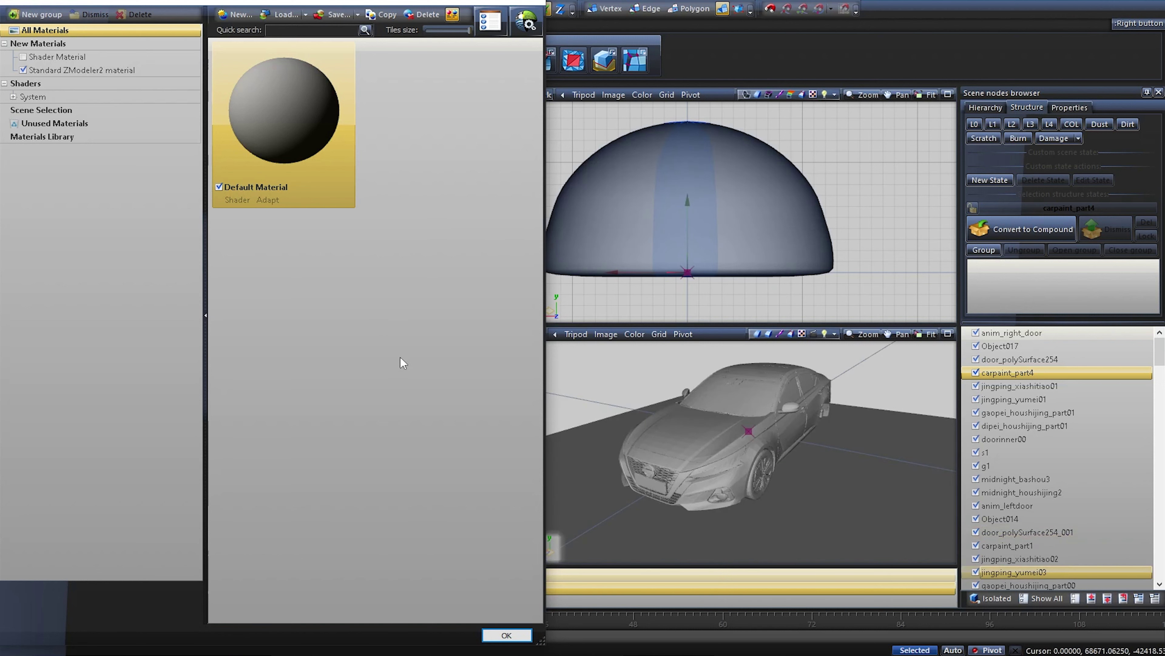
left_click(508, 634)
Delete the large dome mesh enclosing the car
right_click(785, 190)
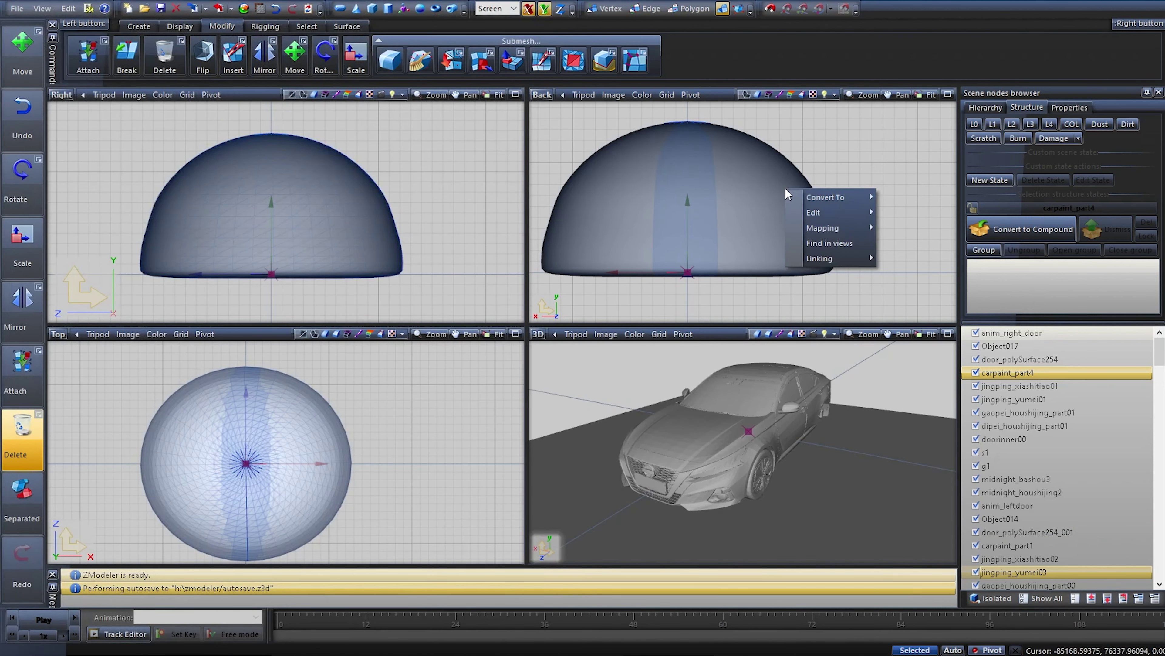
mouse_move(862, 214)
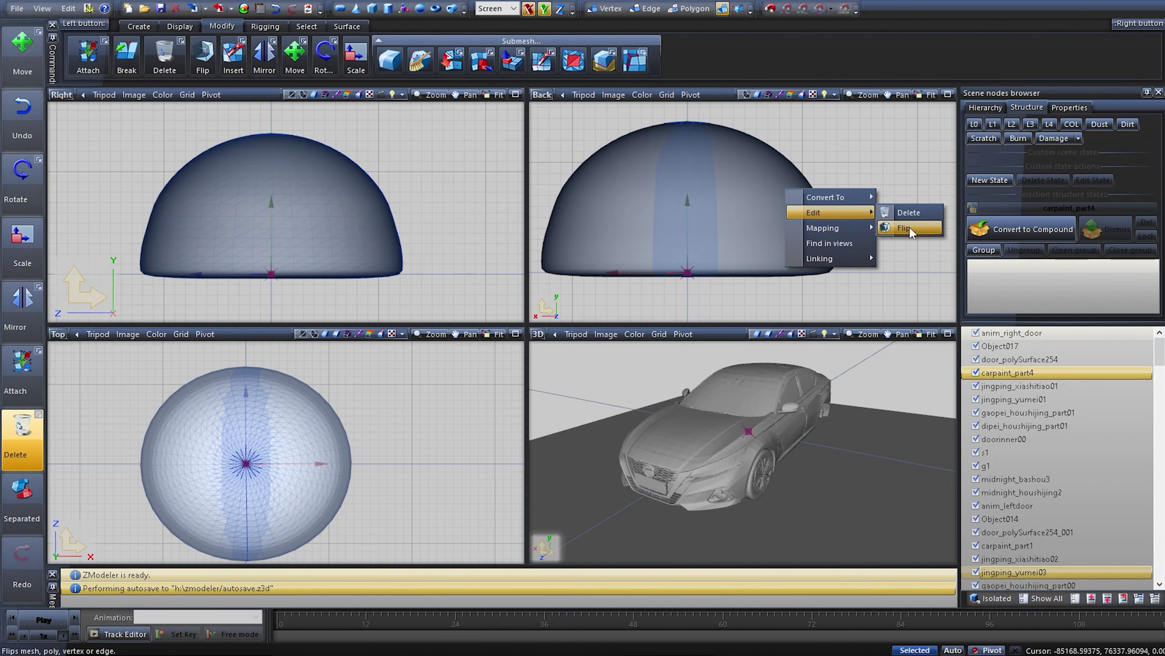
left_click(912, 212)
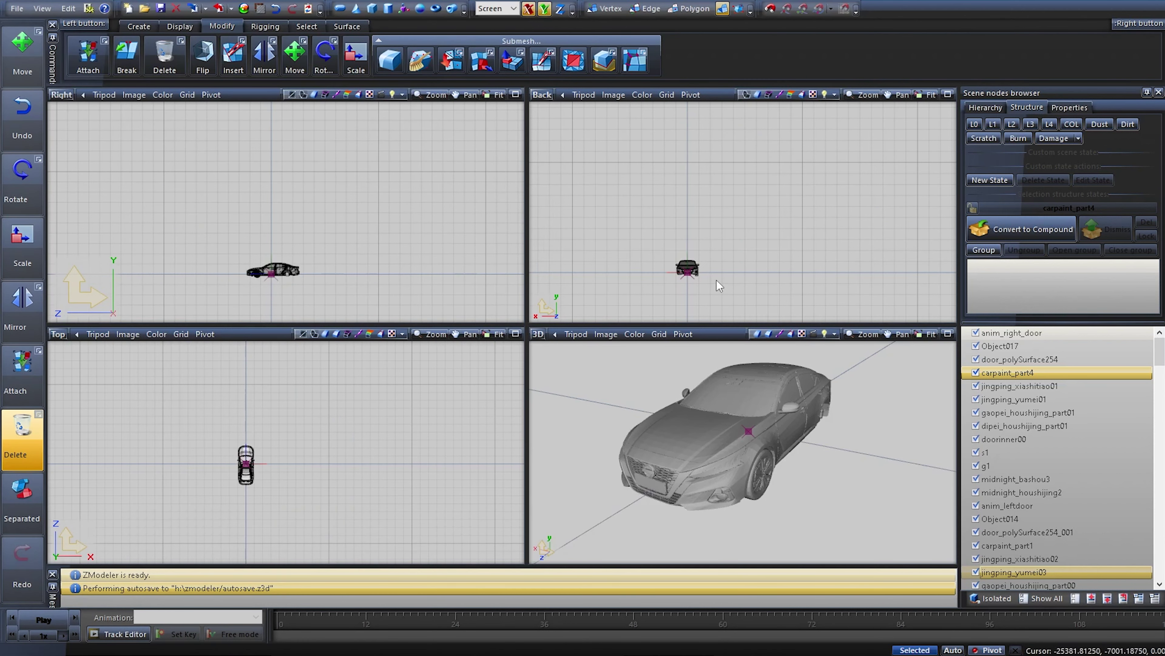
Examine the car's cabin in the 3D view, including the steering wheel, dashboard and seats
scroll(717, 281, "up", 3)
middle_click_drag(790, 442, 675, 434)
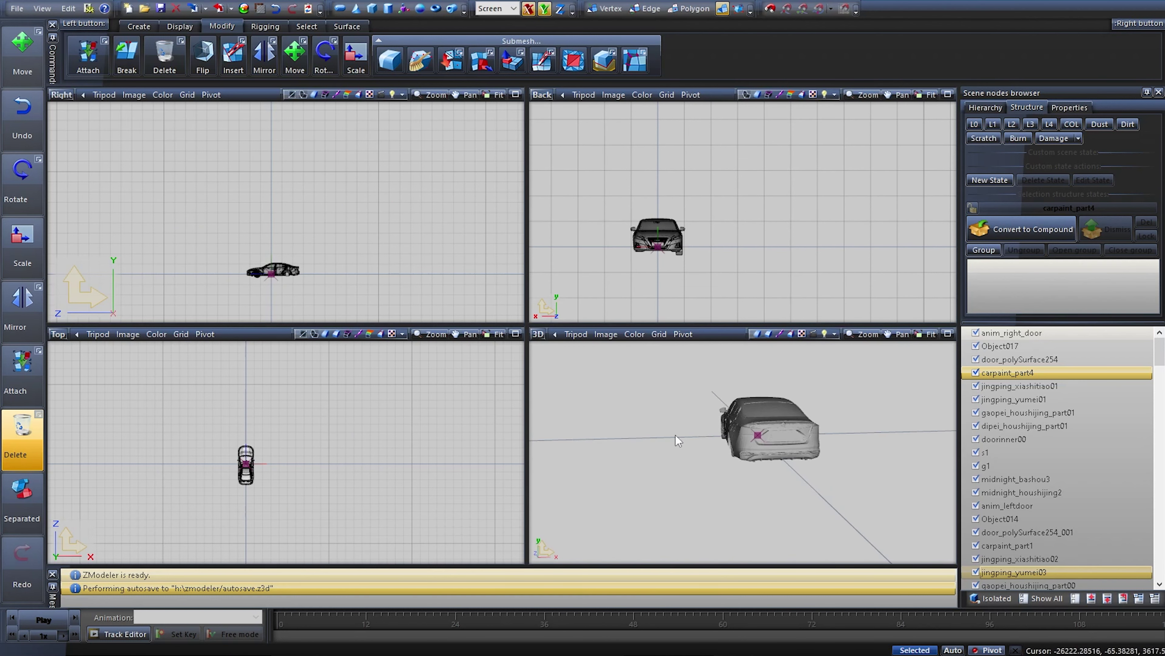
scroll(783, 421, "up", 4)
scroll(766, 444, "up", 2)
middle_click_drag(765, 445, 755, 456)
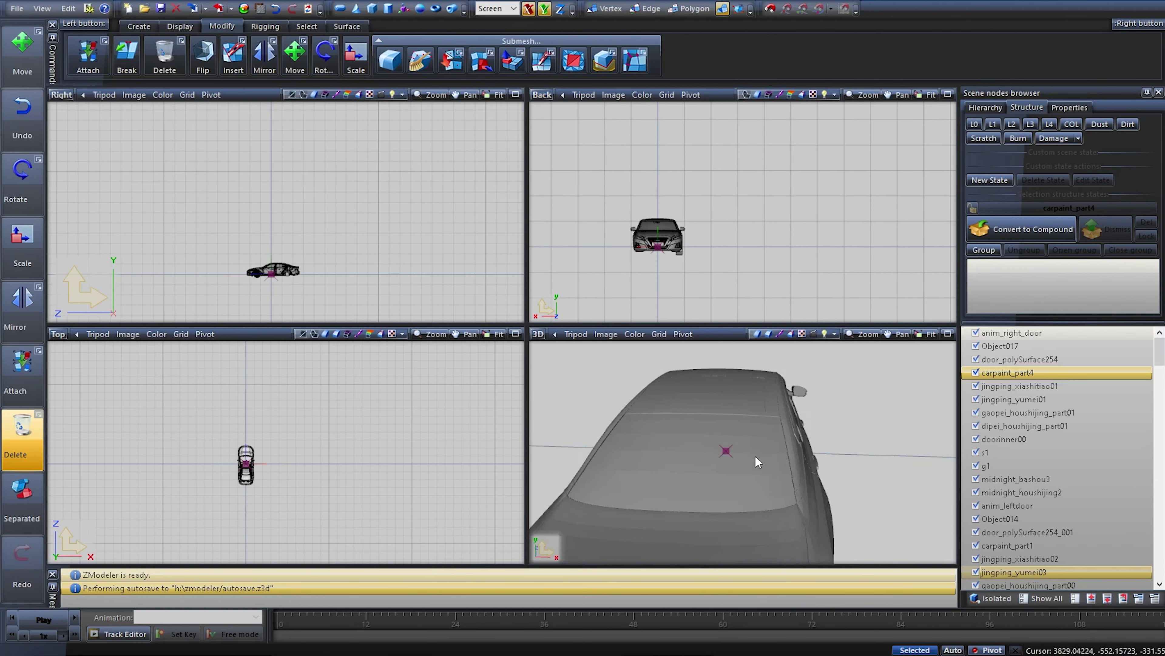
scroll(741, 387, "up", 5)
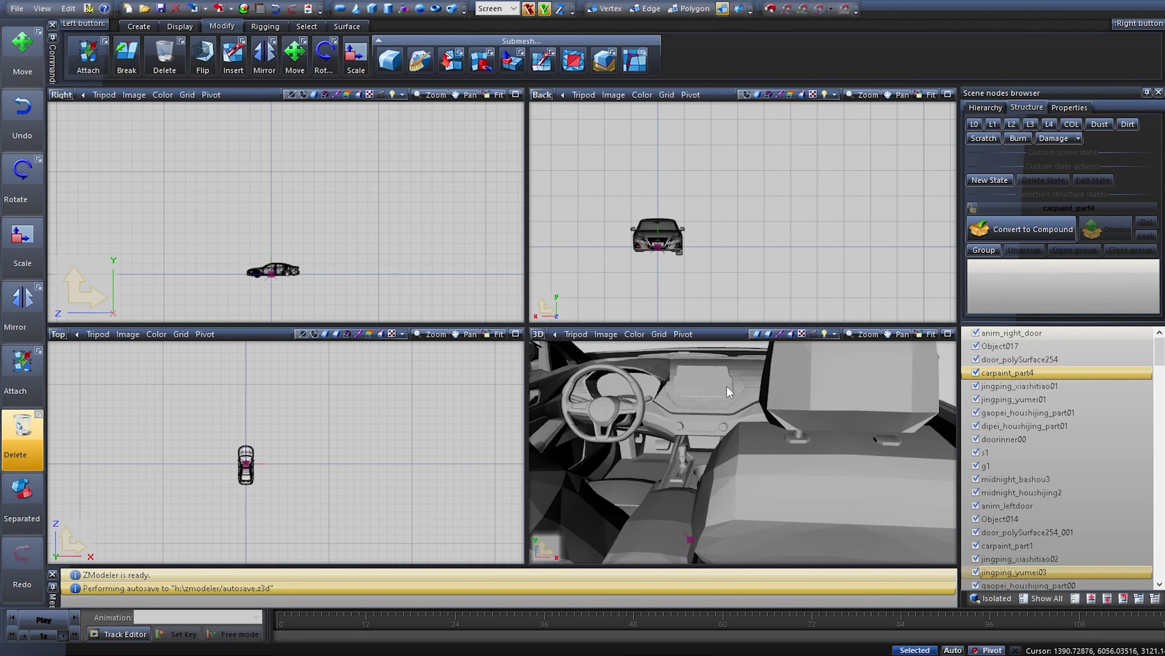
middle_click_drag(668, 397, 671, 445)
scroll(670, 399, "down", 4)
scroll(672, 403, "down", 2)
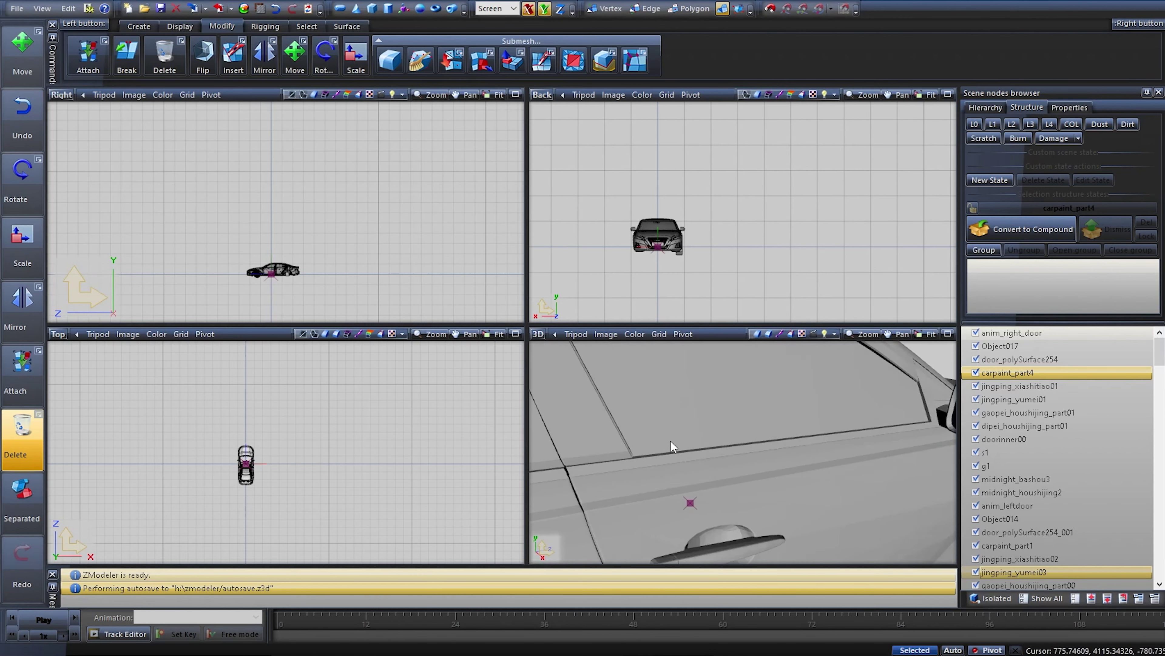
Examine the car's exterior in the 3D view from the rear, side and front, including the wheel areas
scroll(671, 445, "down", 4)
middle_click_drag(759, 416, 763, 452)
scroll(662, 447, "up", 3)
scroll(662, 447, "down", 4)
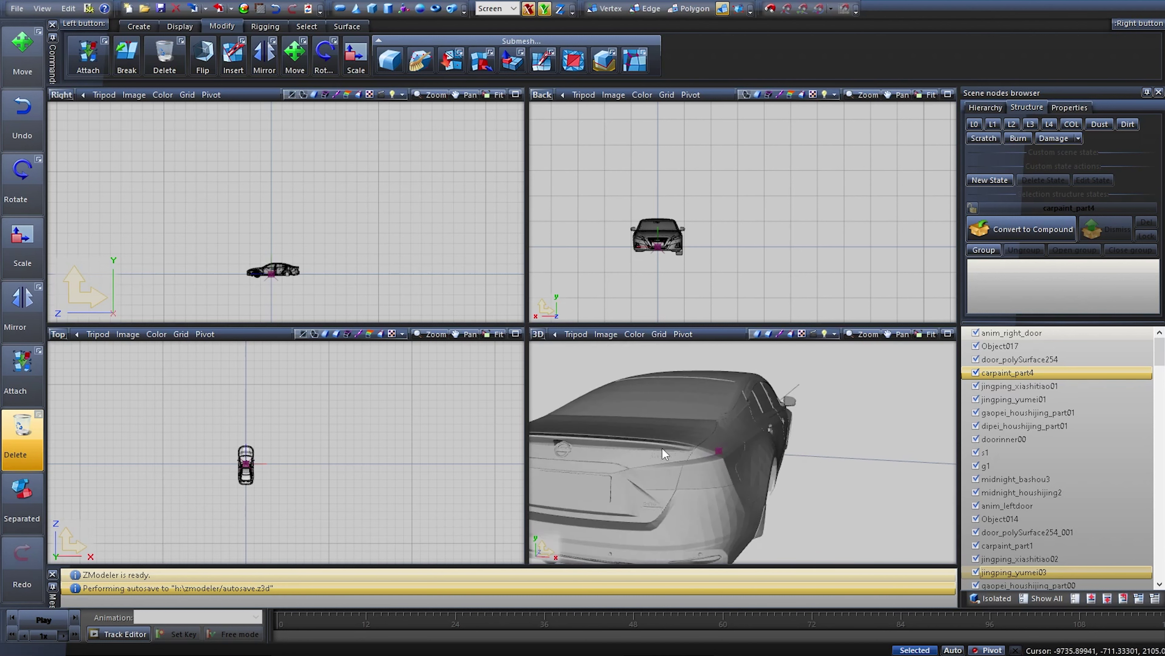
scroll(776, 445, "down", 2)
middle_click_drag(773, 445, 729, 446)
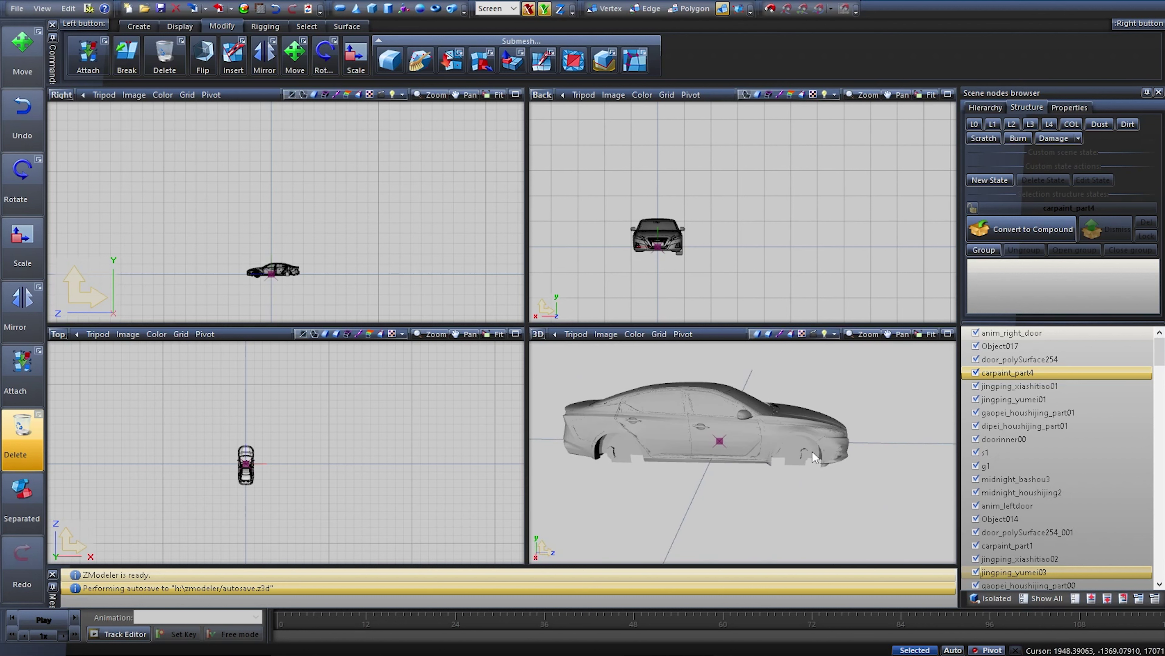
middle_click_drag(812, 450, 812, 482)
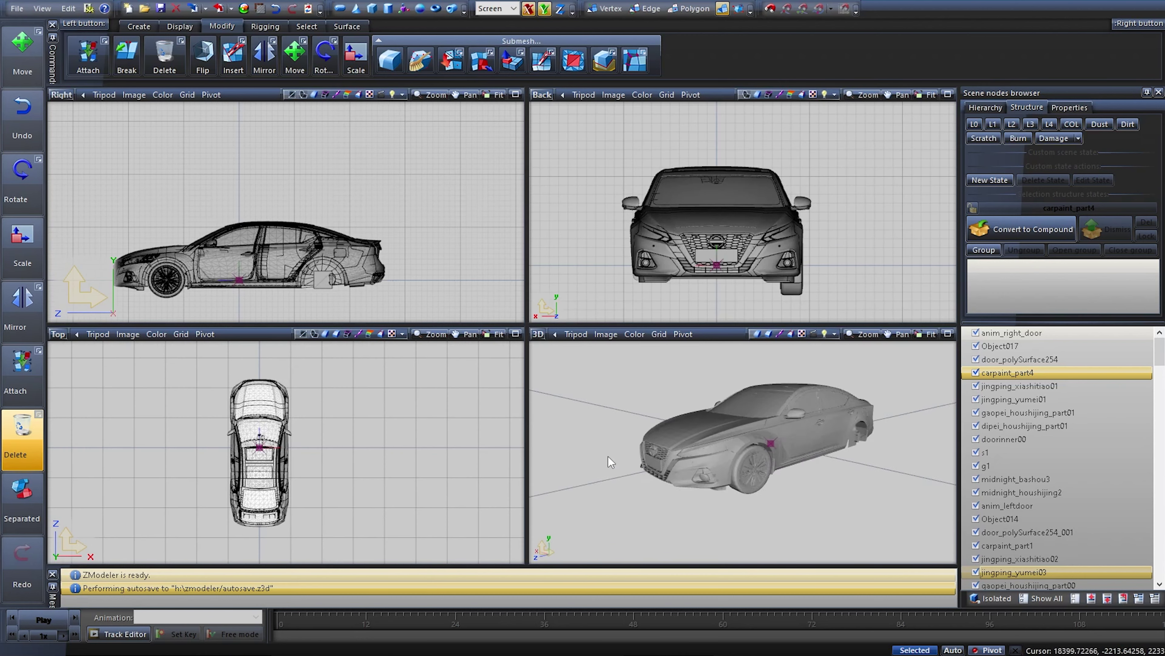
middle_click_drag(608, 456, 787, 473)
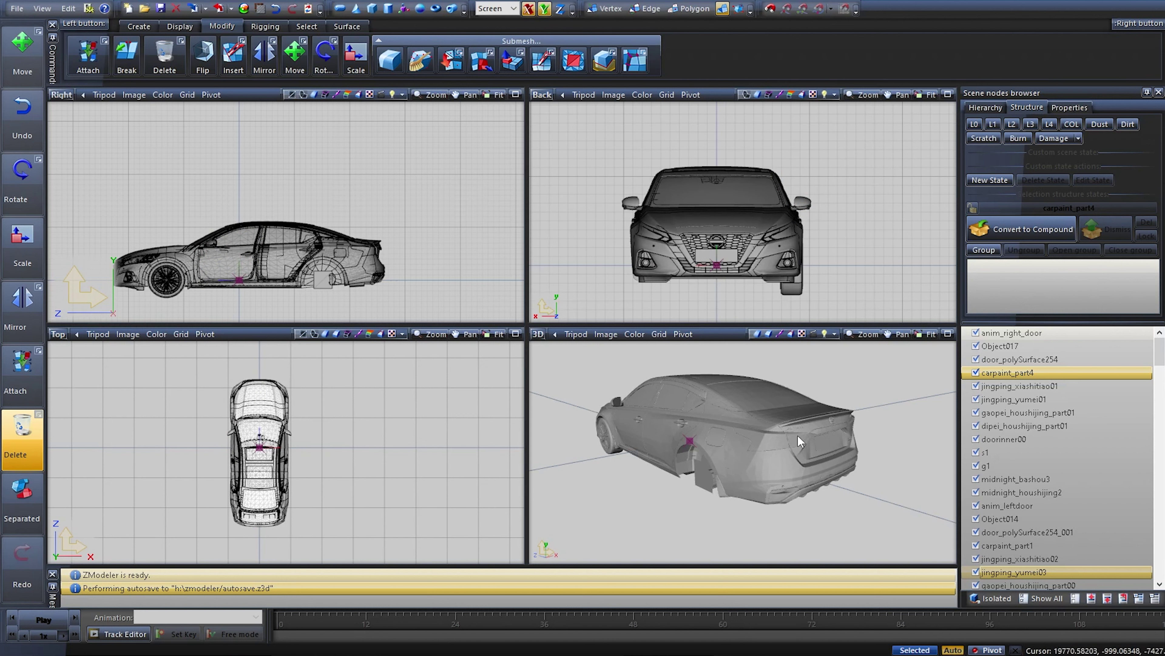
middle_click_drag(821, 442, 886, 436)
middle_click_drag(648, 438, 830, 420)
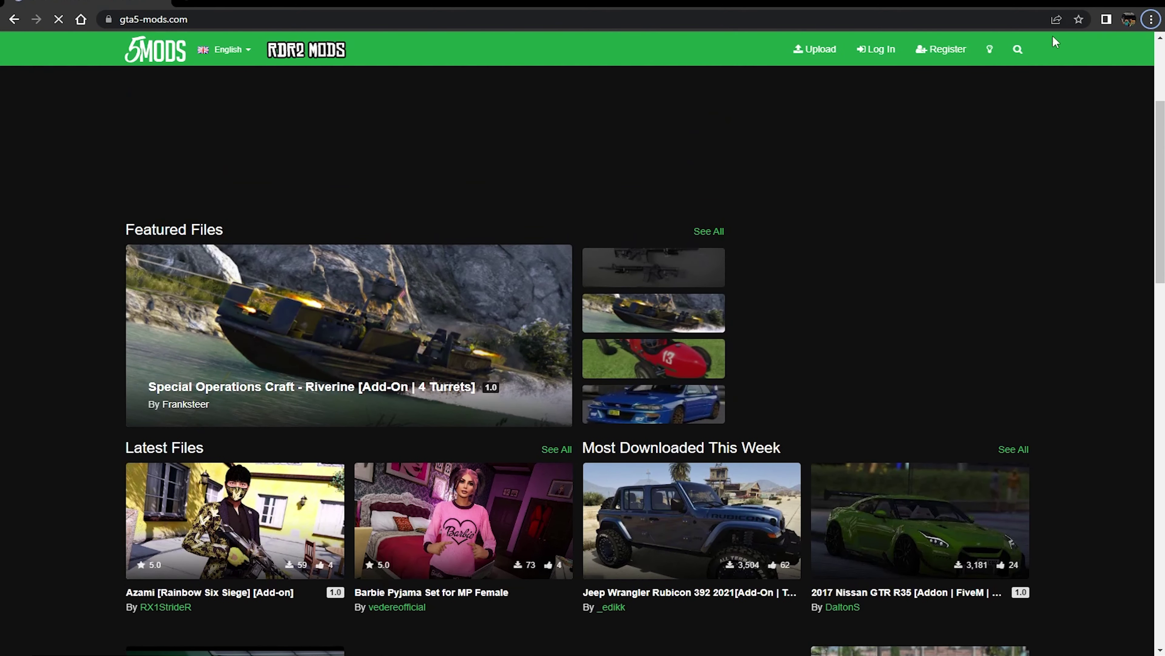
Switch to gta5-mods.com in the browser, search for nissan mods, and browse the first two result pages
left_click(1018, 50)
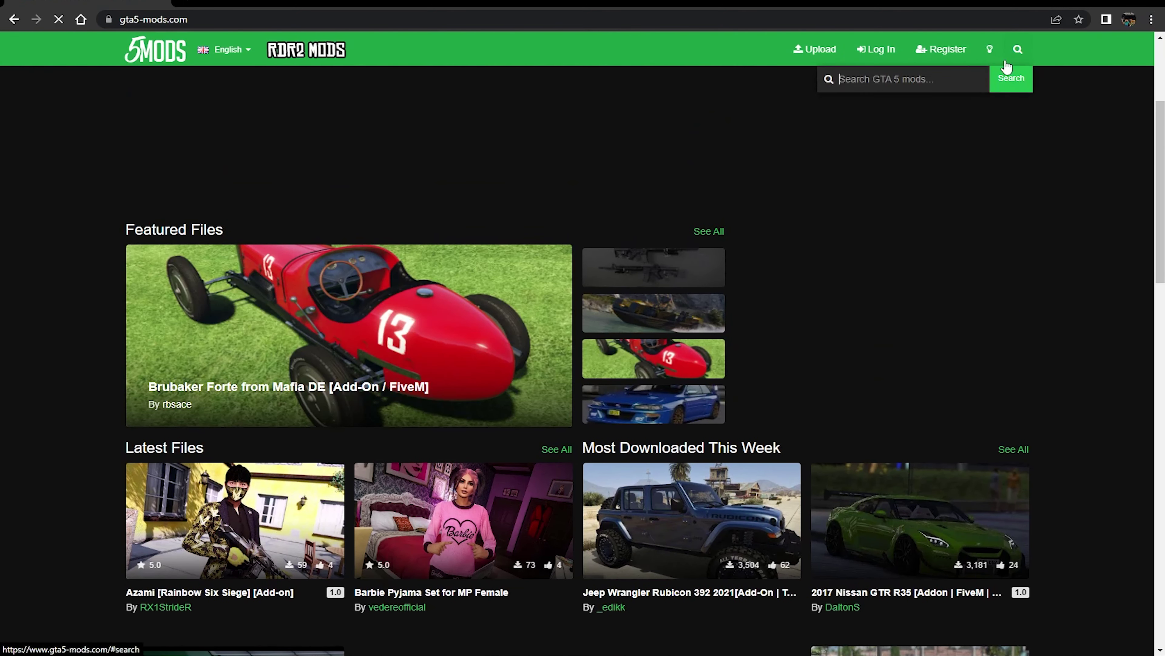
type("nissan")
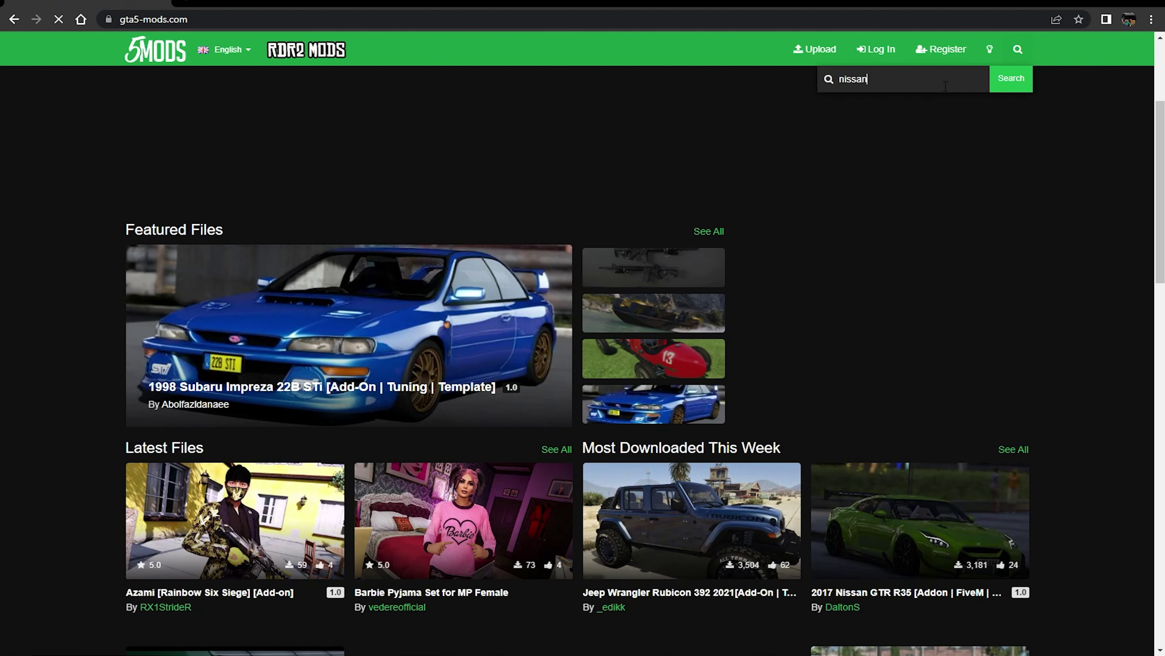
key("Return")
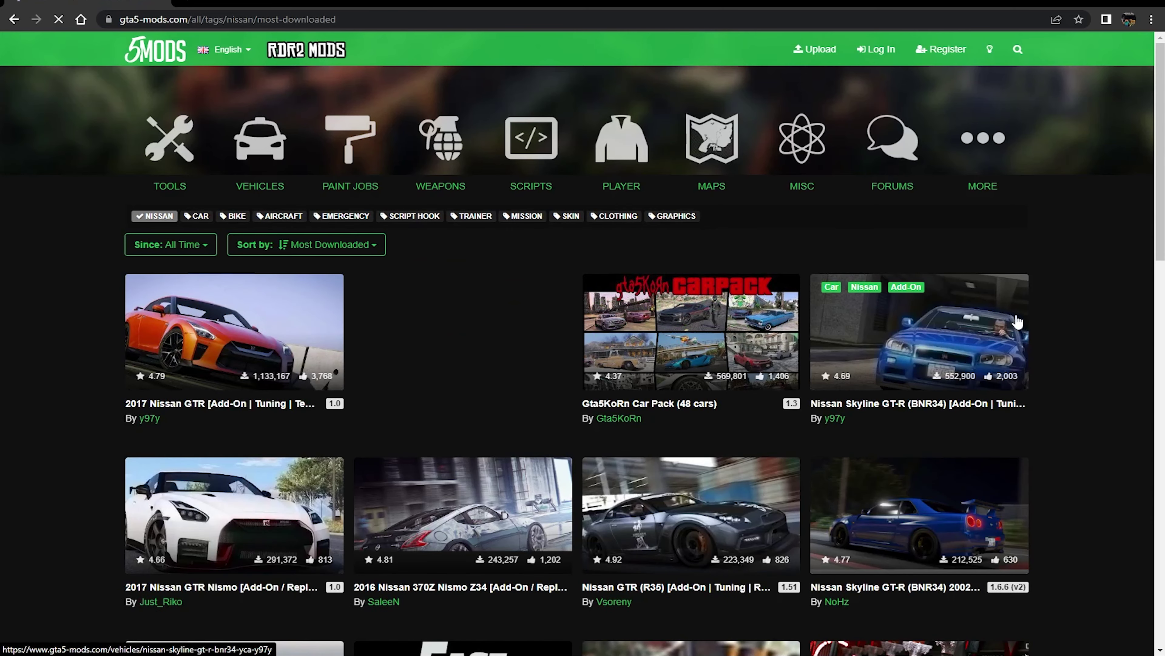
scroll(1019, 317, "down", 9)
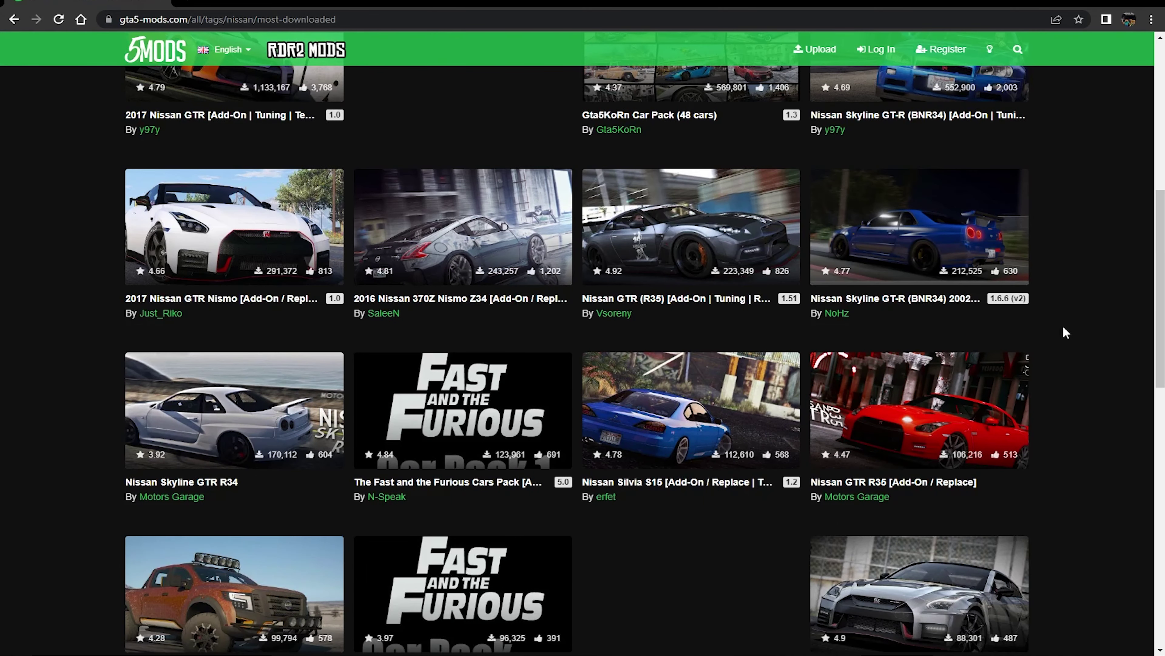
scroll(1024, 321, "down", 5)
scroll(1065, 332, "down", 3)
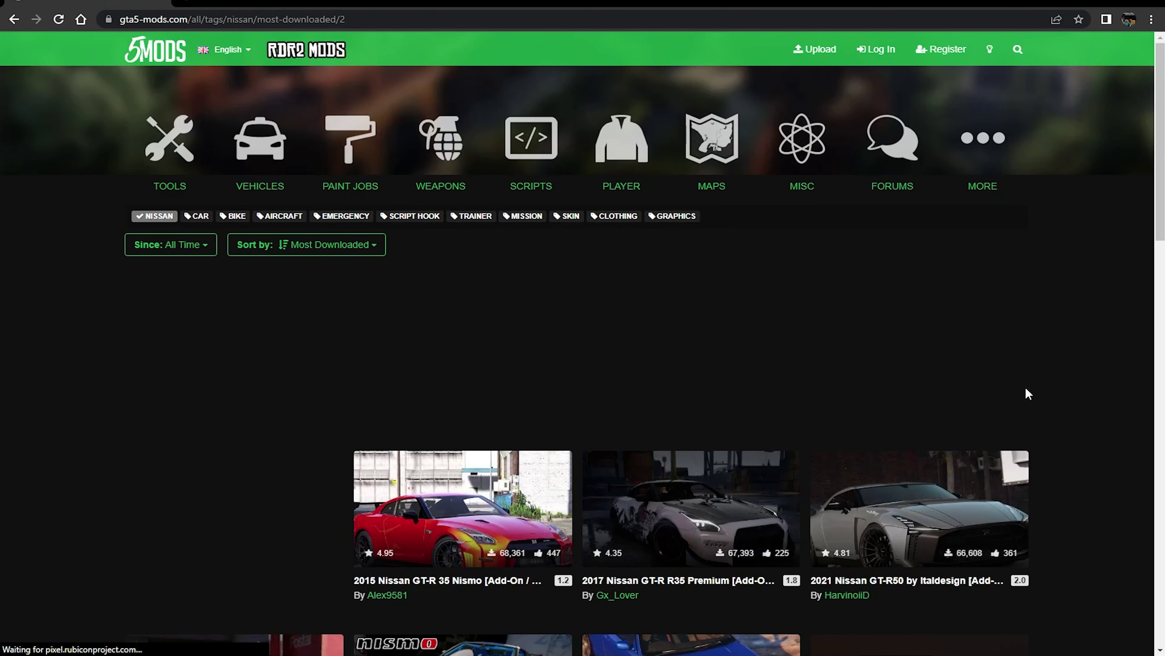
scroll(1025, 390, "down", 4)
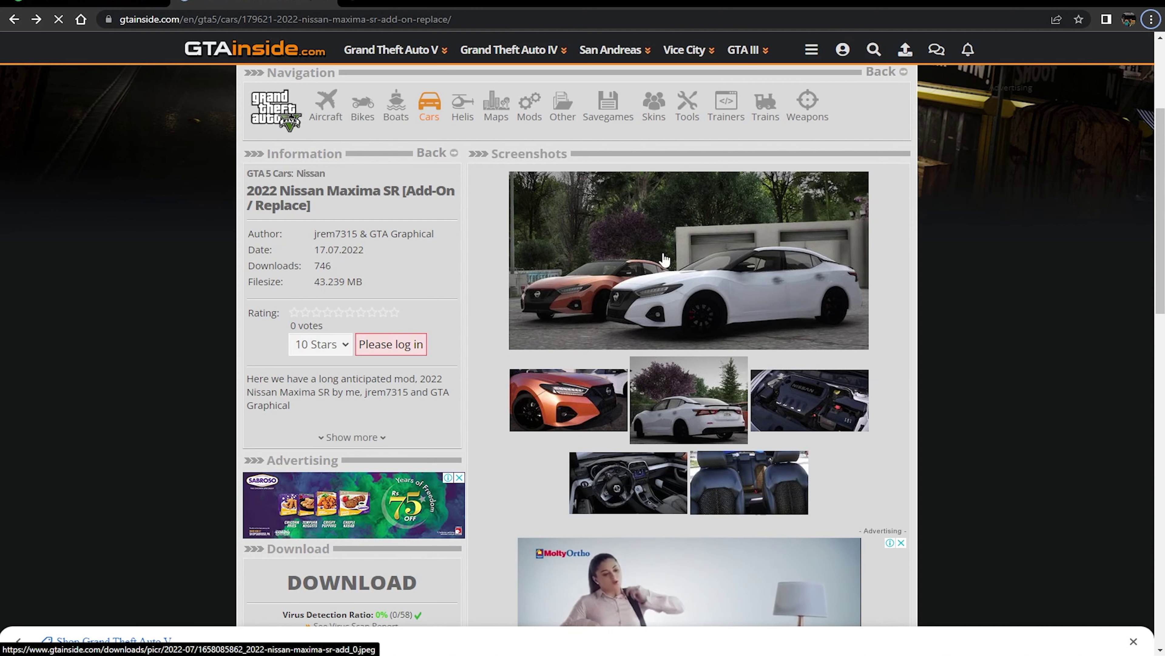
Download the 2022 Nissan Maxima SR [Add-On / Replace] mod archive from GTAinside
left_click(901, 542)
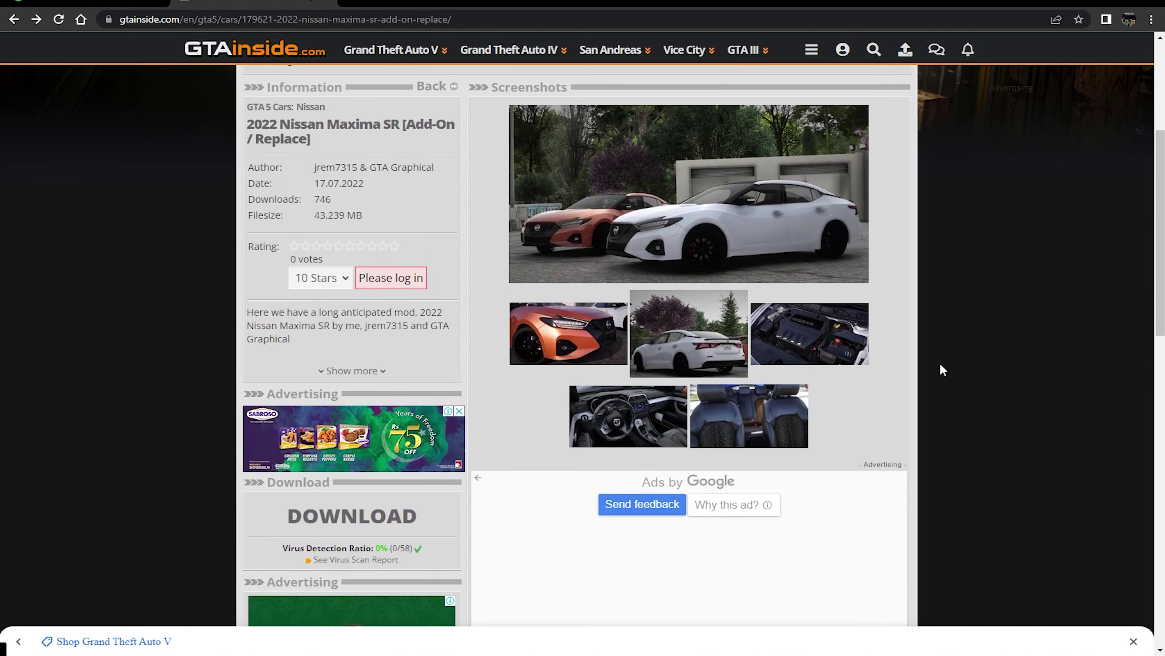
scroll(713, 413, "down", 2)
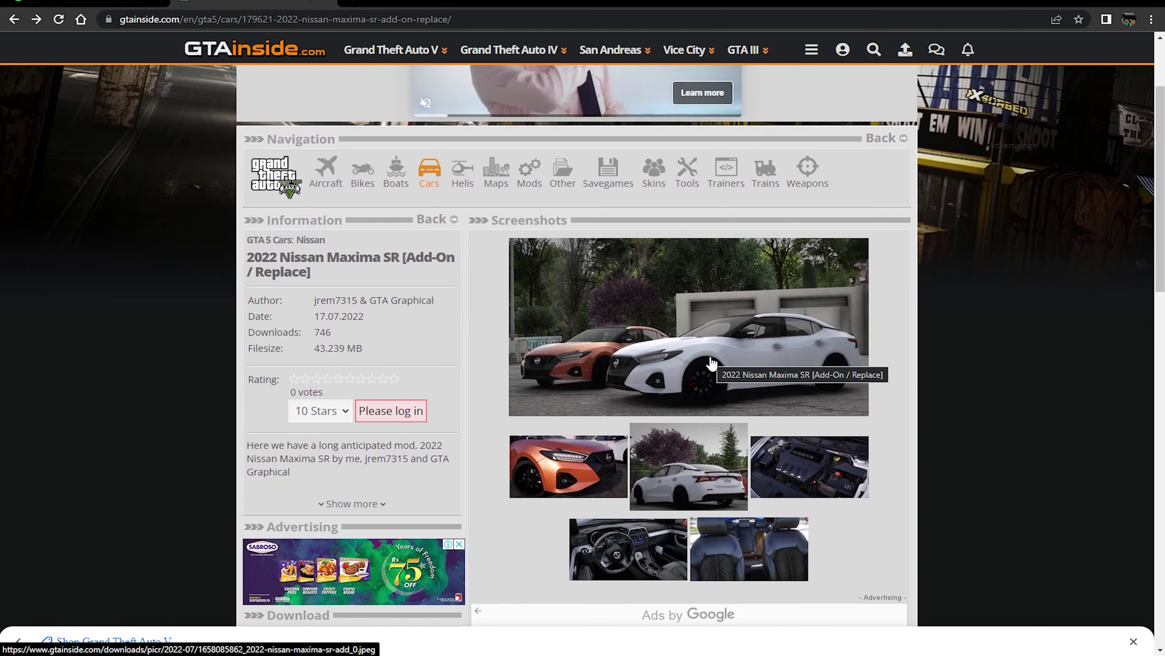
scroll(713, 367, "down", 3)
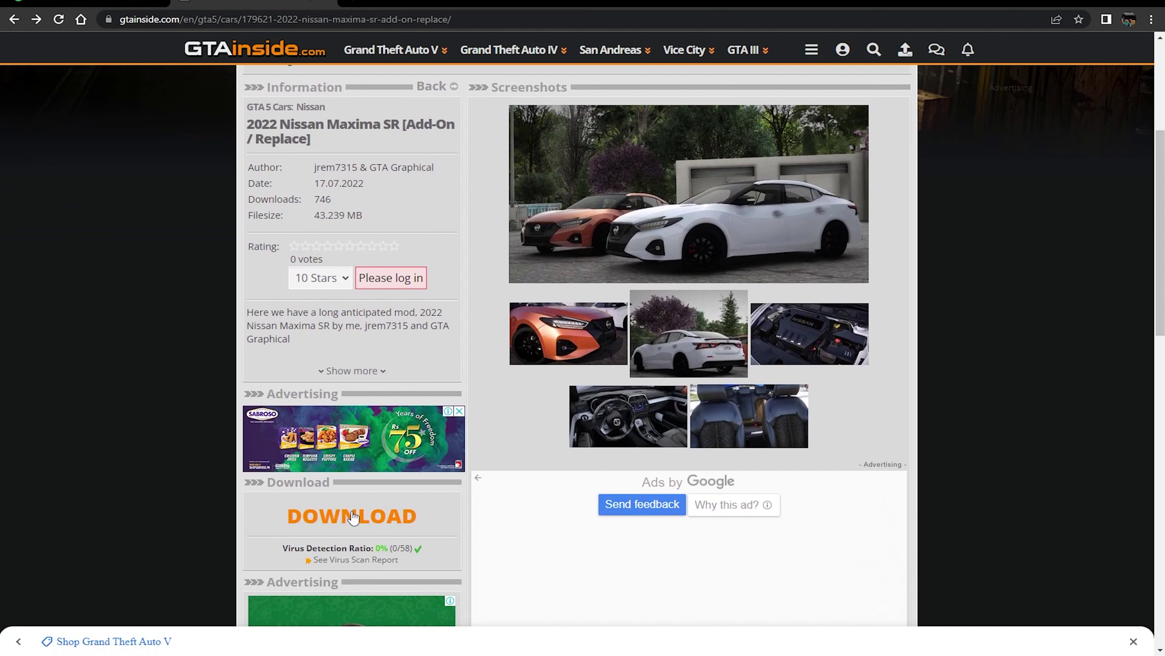
left_click(353, 516)
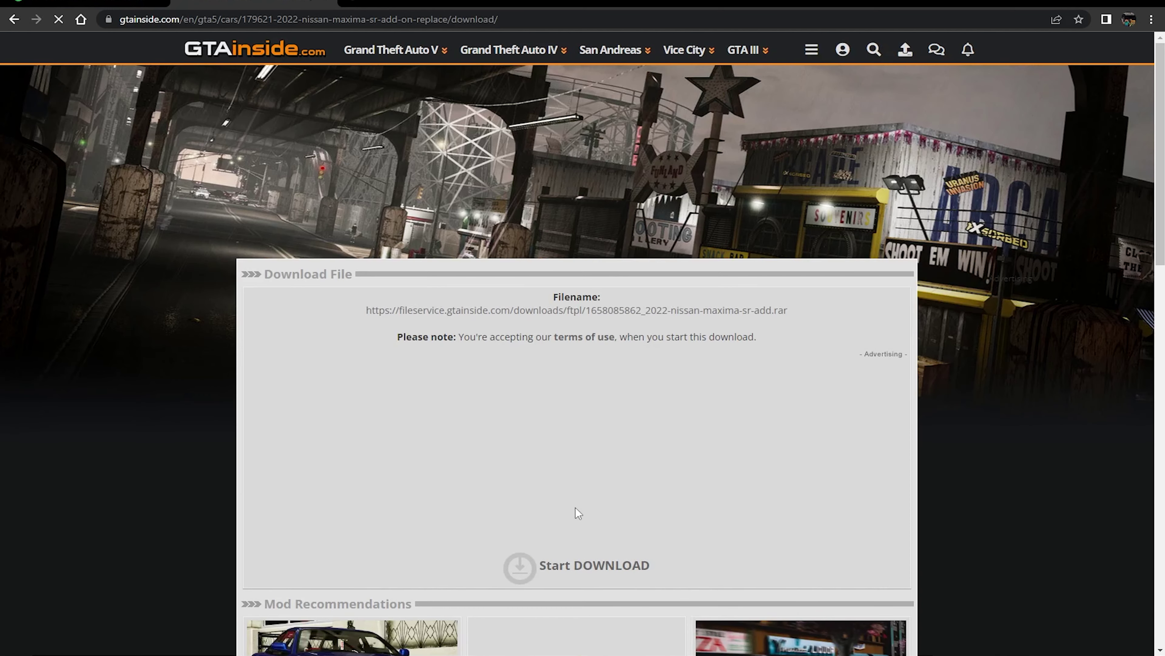
scroll(579, 490, "down", 1)
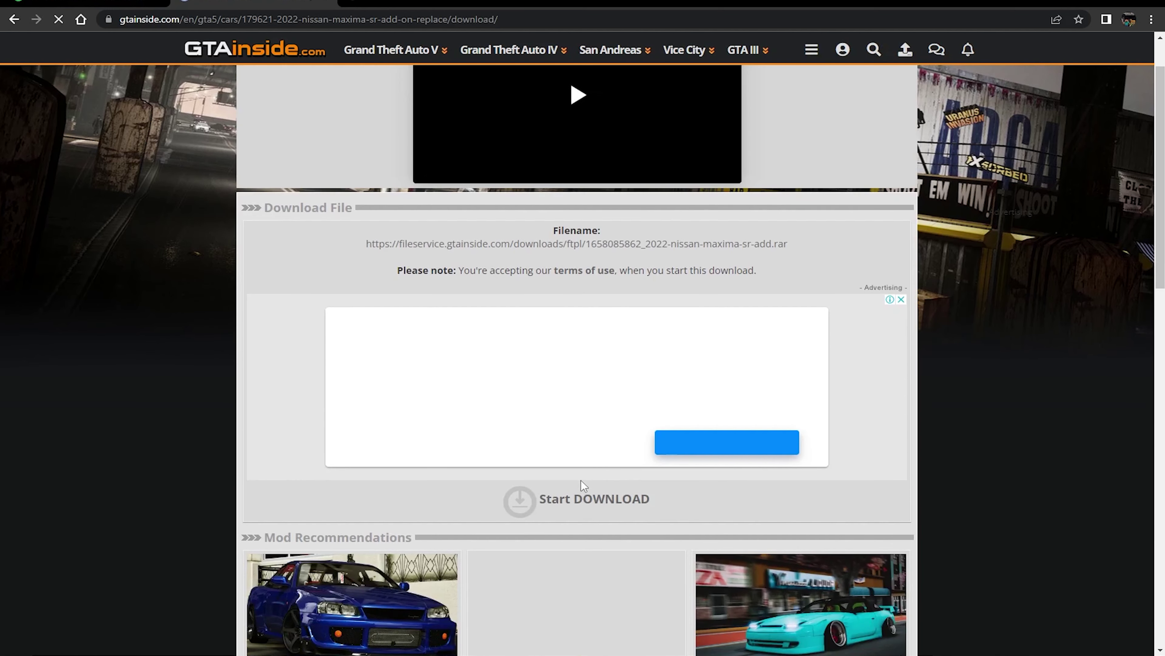
left_click(578, 507)
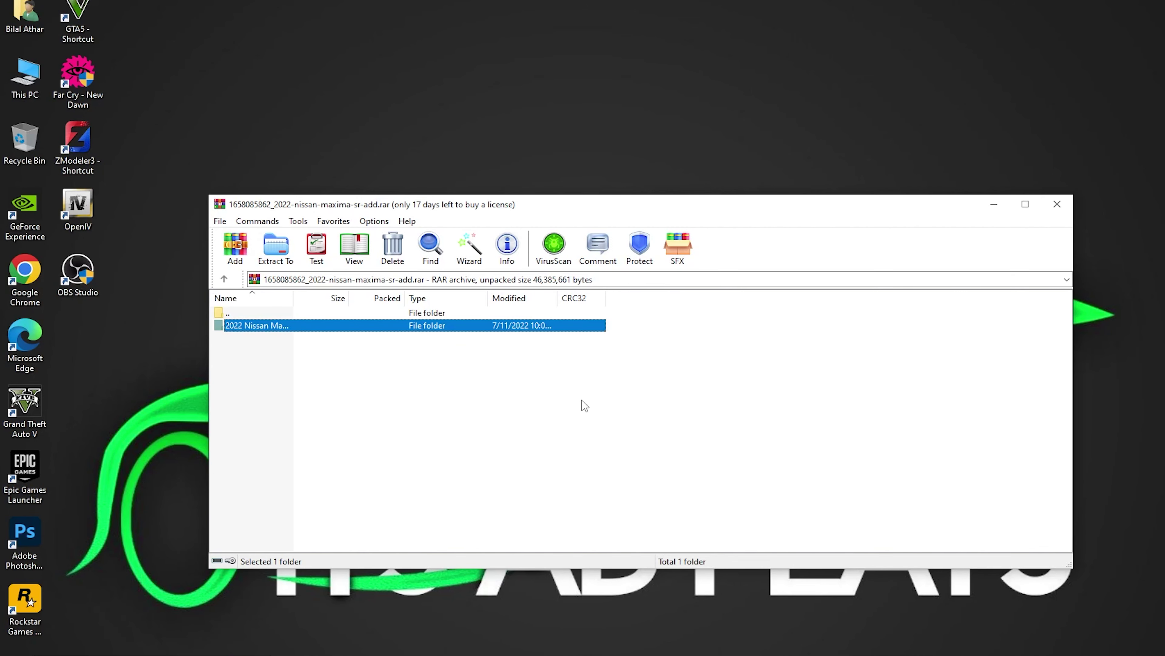
Extract intruder.yft, intruder.ytd and intruder_hi.yft from the archive's 2022 Nissan Maxima SR\Replace folder to the desktop
left_click(527, 384)
double_click(282, 326)
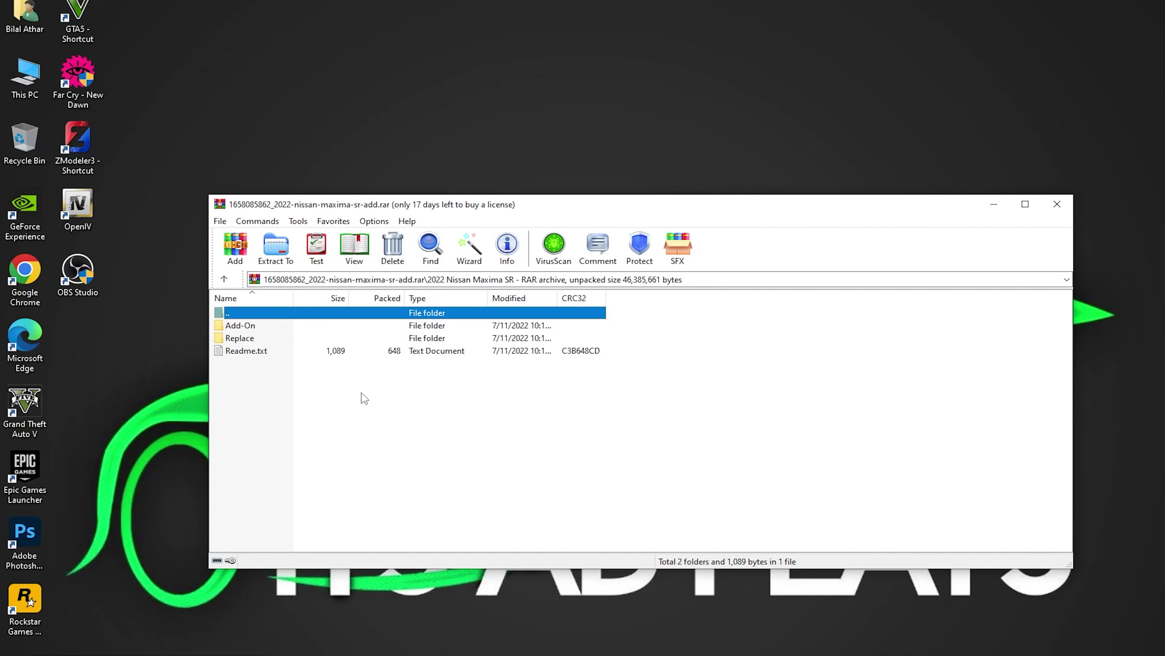
double_click(248, 339)
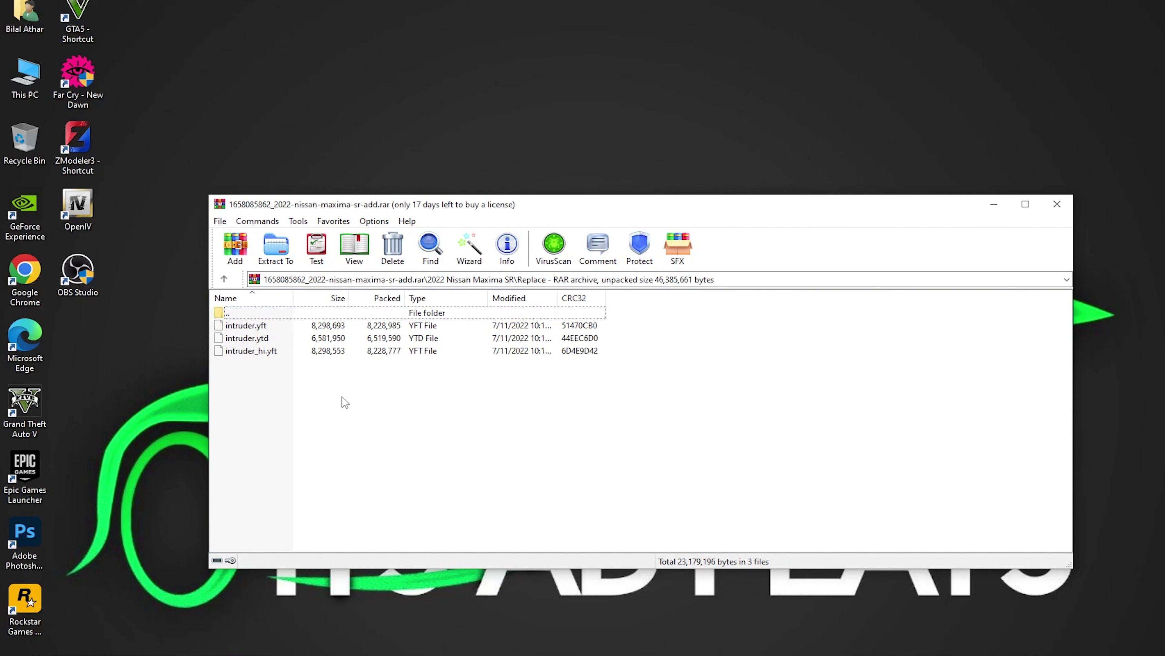
left_click_drag(333, 379, 243, 329)
double_click(242, 336)
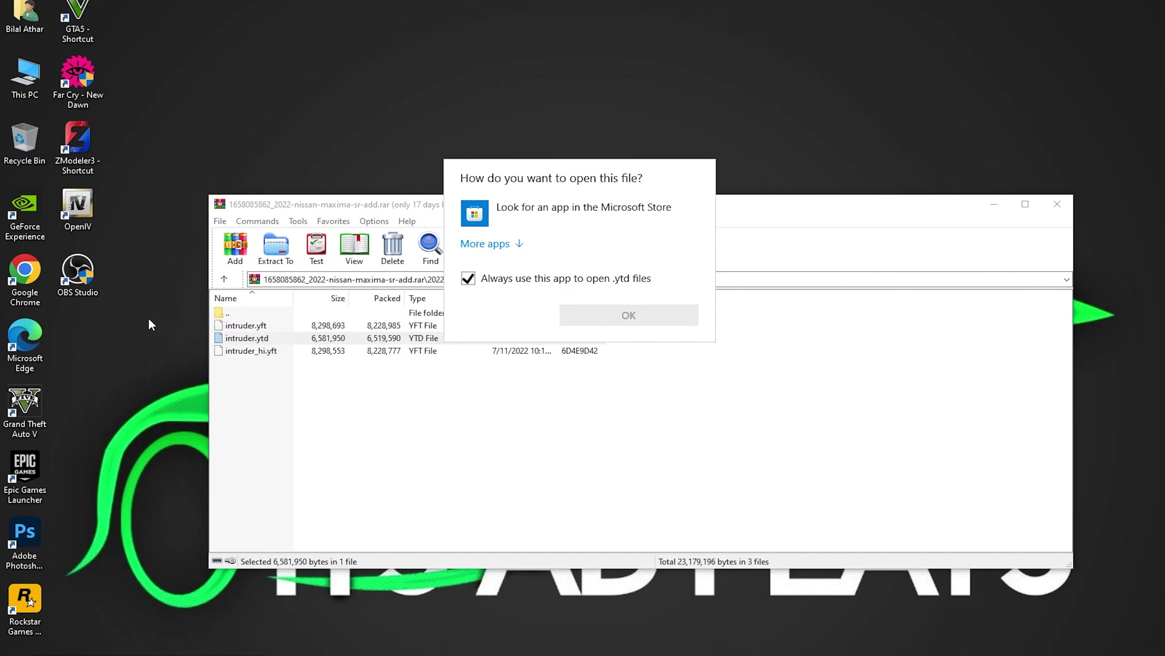
left_click_drag(447, 417, 94, 353)
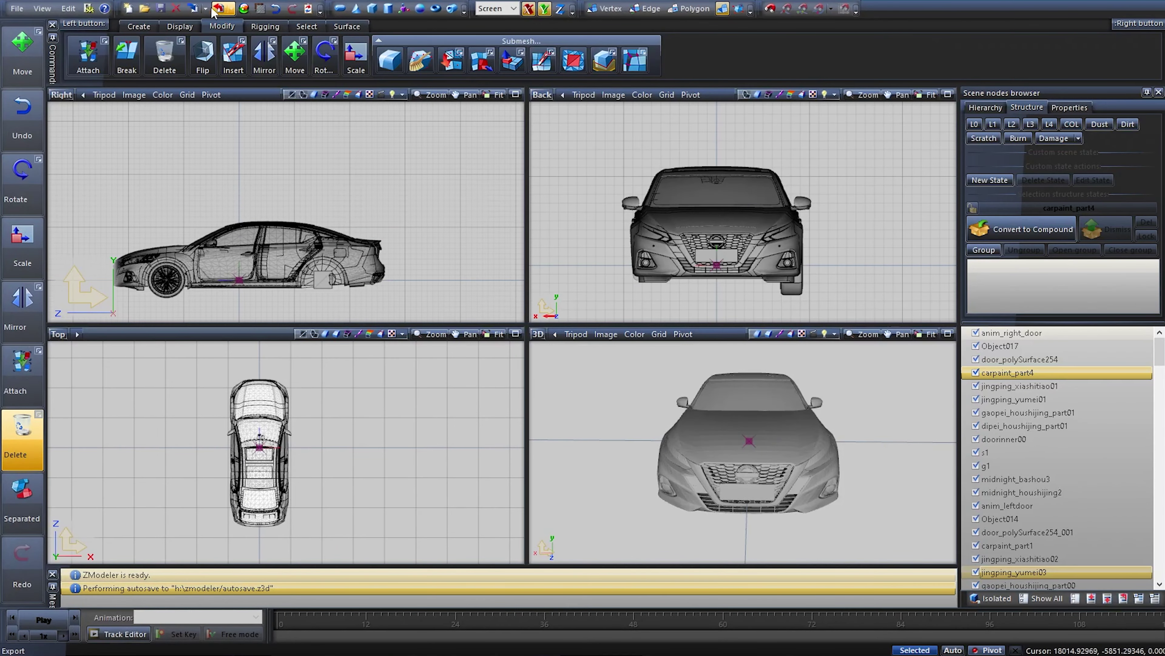
Switch to ZModeler, choose intruder_hi.yft from the desktop for import, and add intruder.ytd as a preload texture pack
left_click(193, 8)
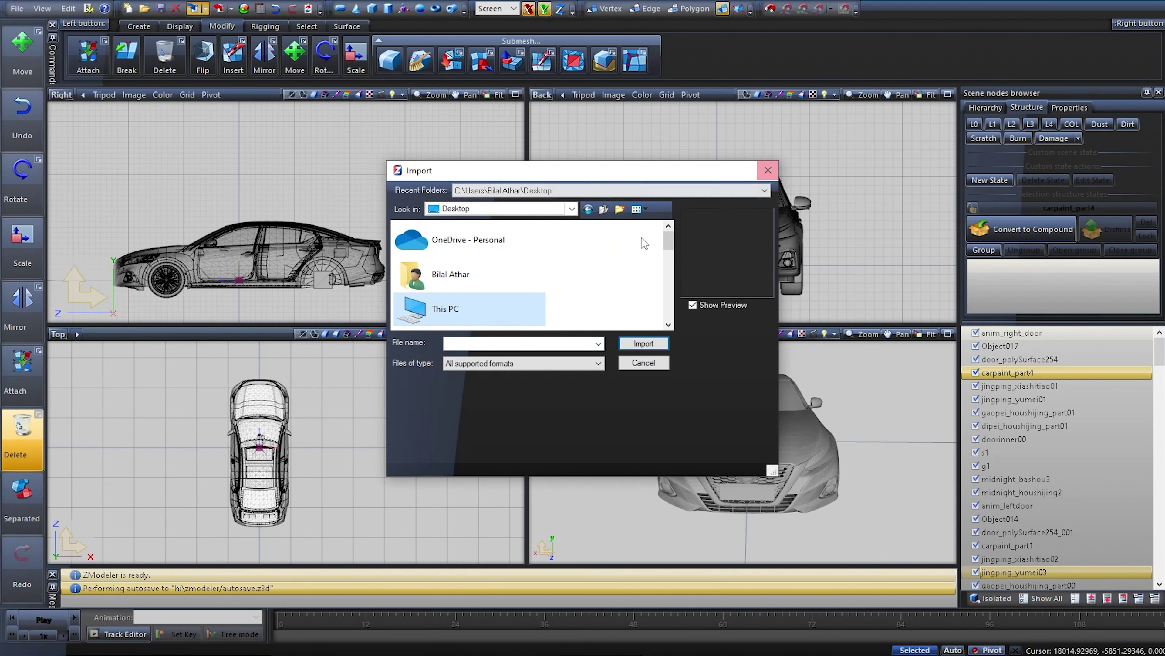
scroll(634, 249, "down", 3)
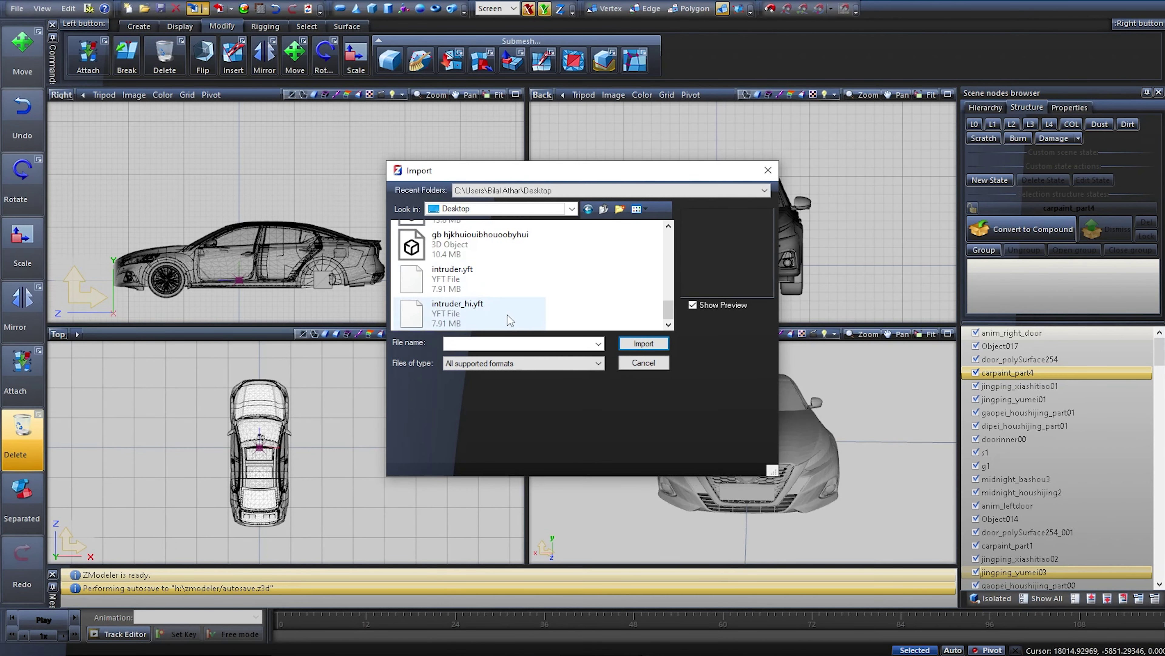
left_click(489, 307)
scroll(518, 458, "down", 1)
left_click(555, 460)
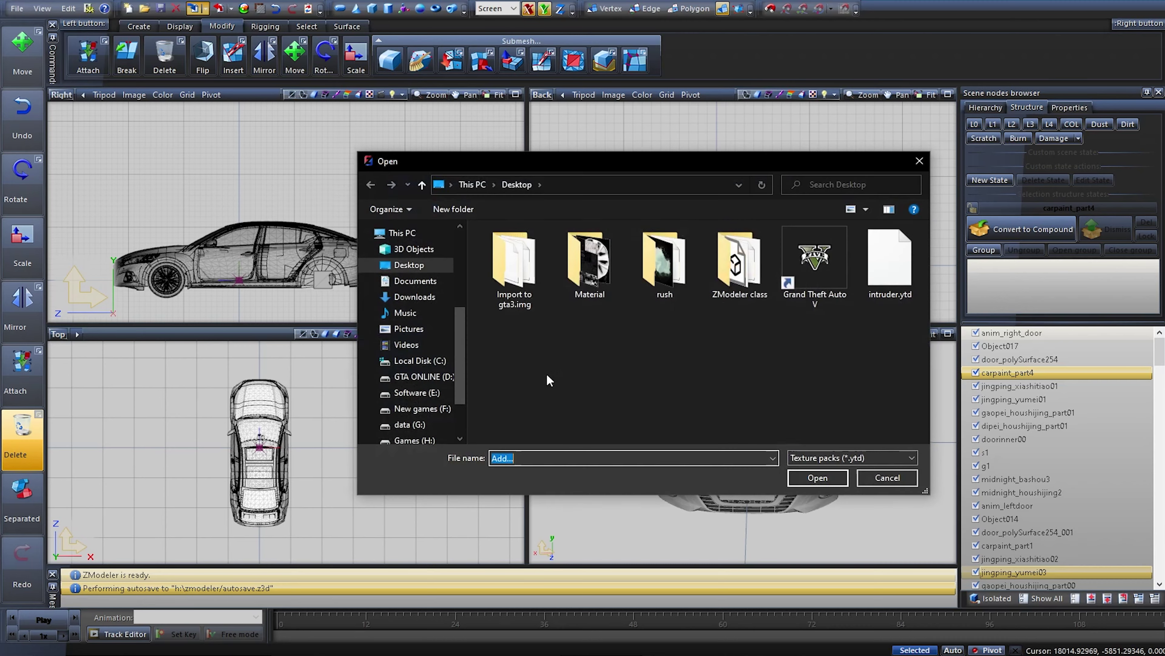
left_click(836, 322)
double_click(881, 269)
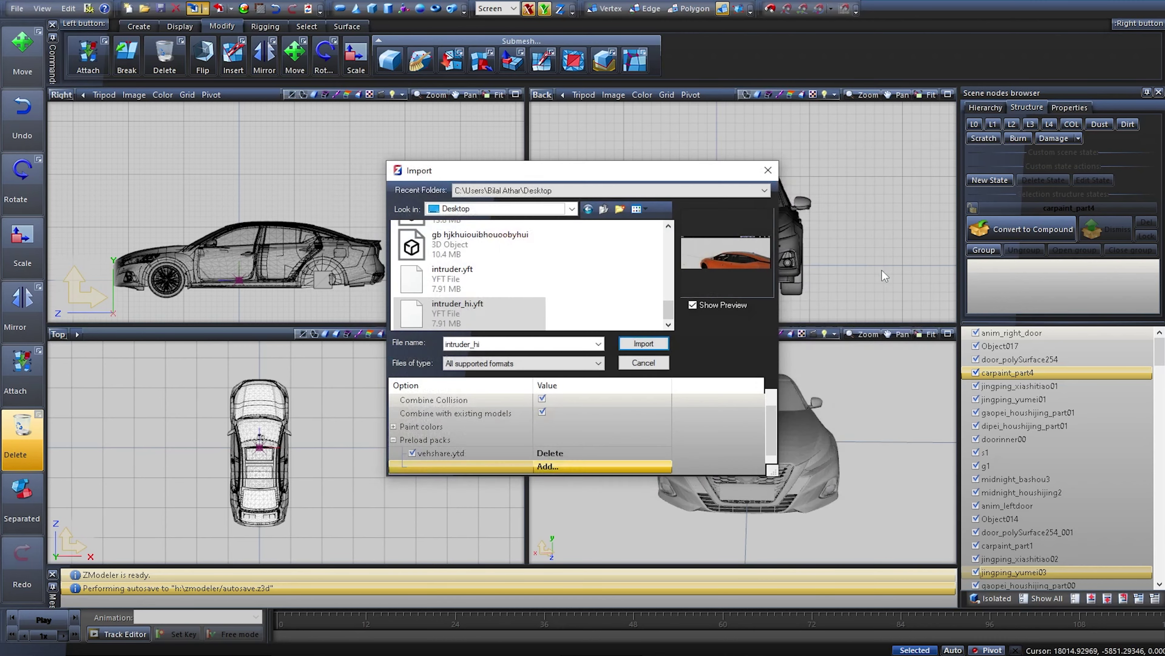
Import intruder_hi.yft into the scene with the intruder.ytd and vehshare.ytd texture packs
left_click(632, 343)
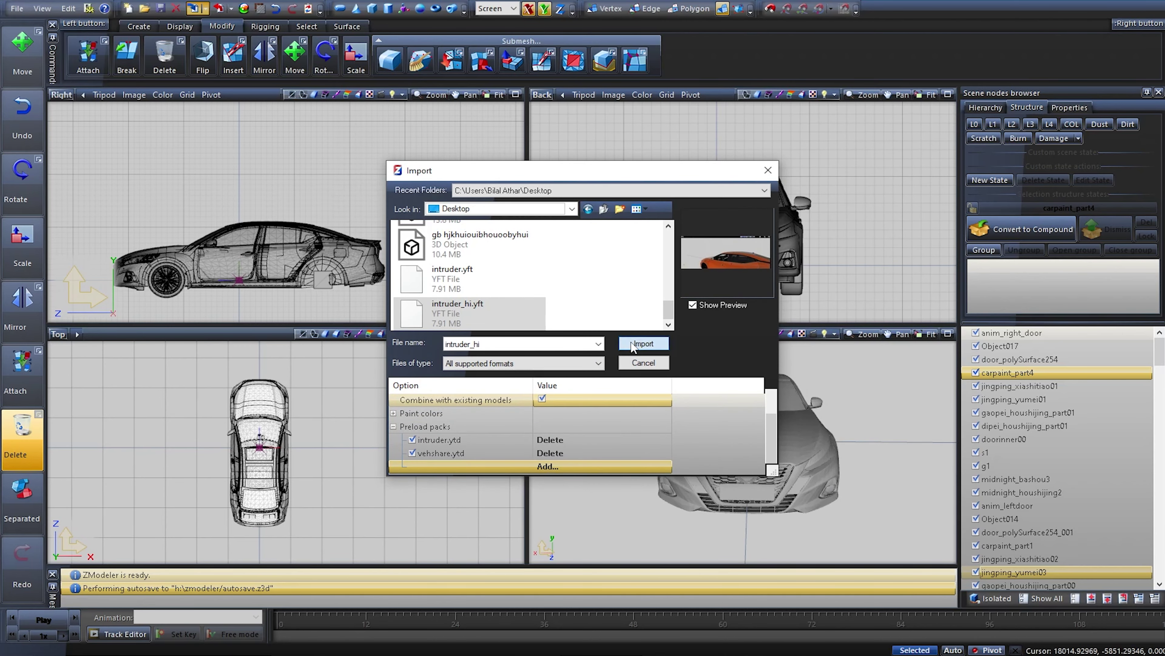
middle_click_drag(784, 440, 714, 442)
scroll(713, 443, "up", 10)
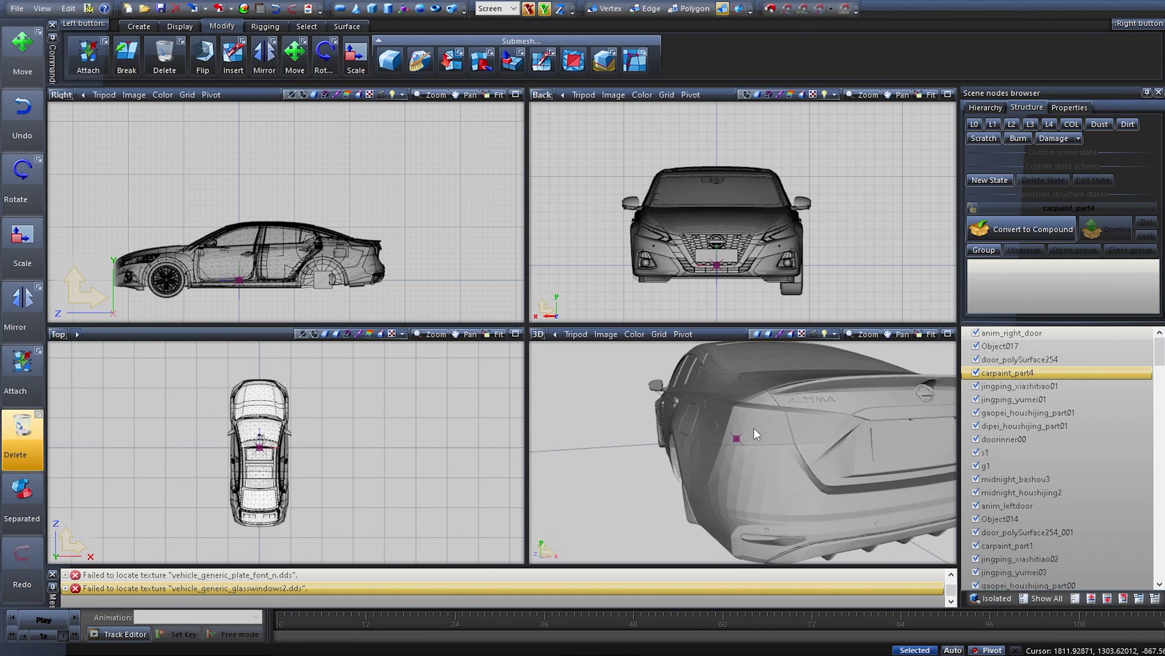
scroll(726, 499, "up", 5)
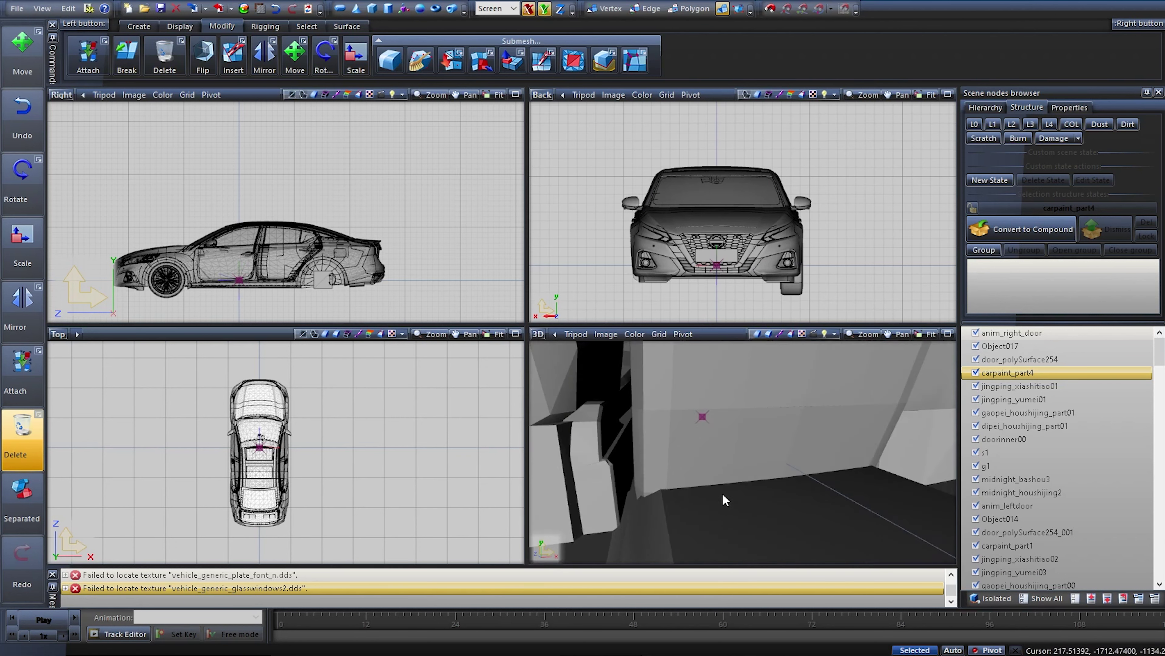
scroll(714, 489, "down", 3)
middle_click_drag(708, 410, 736, 387)
scroll(747, 420, "down", 6)
scroll(746, 420, "down", 3)
Hide all of the sedan's nodes, leaving only intruder_hi shown, and examine the imported car
left_click(1032, 334)
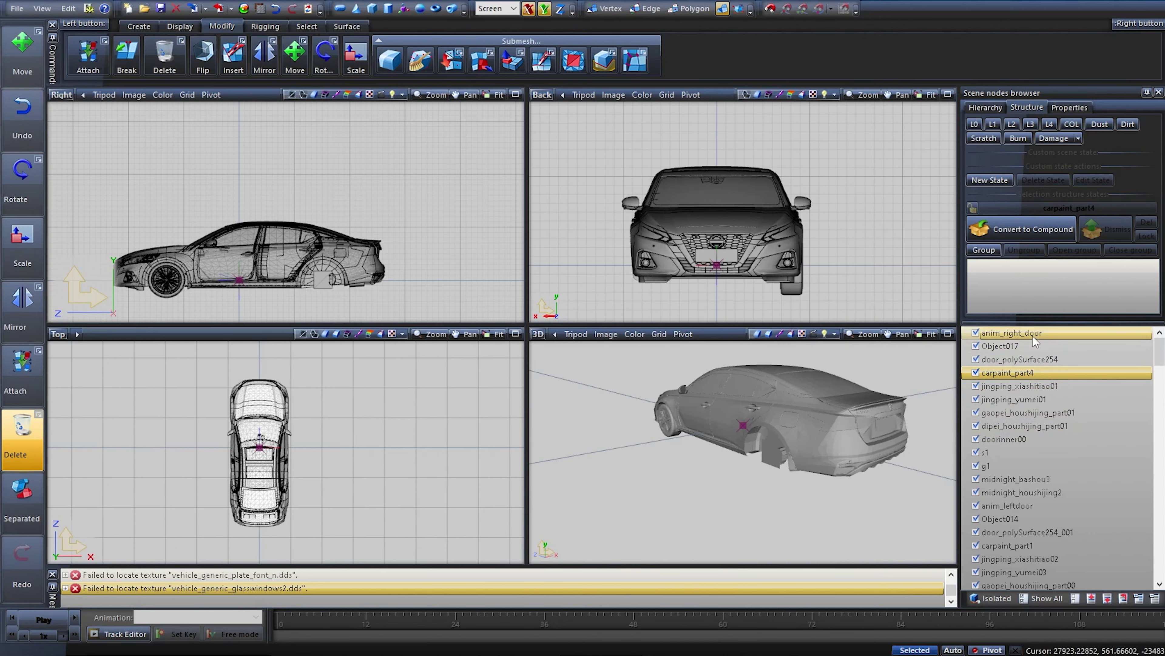
scroll(1034, 401, "down", 10)
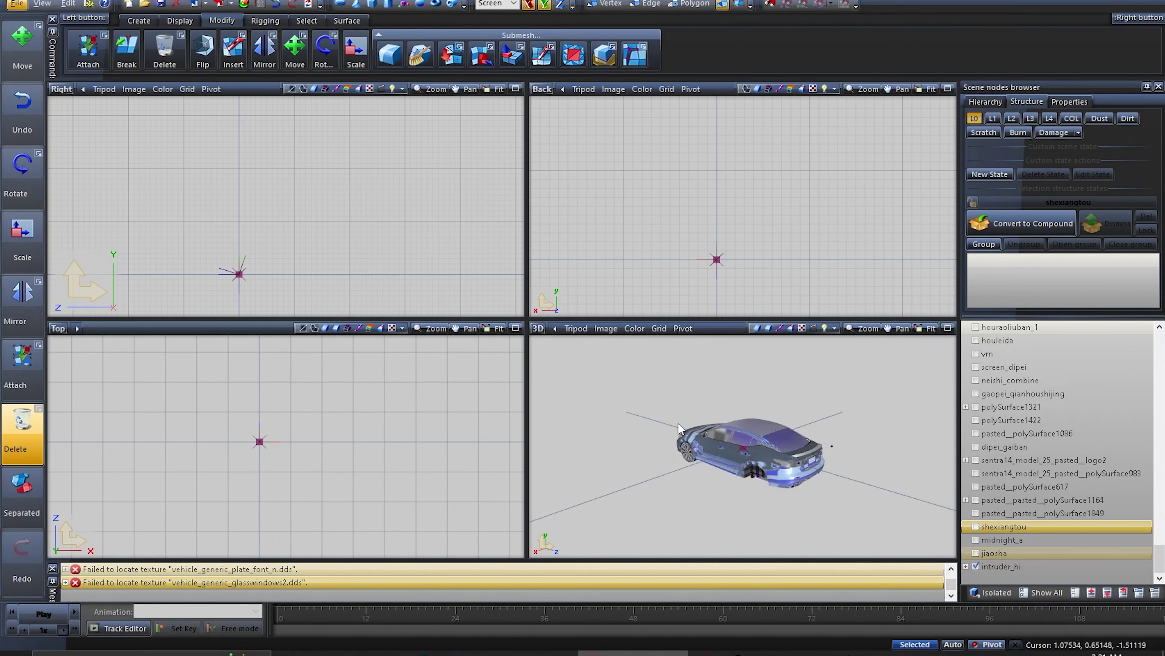
middle_click_drag(793, 425, 735, 461)
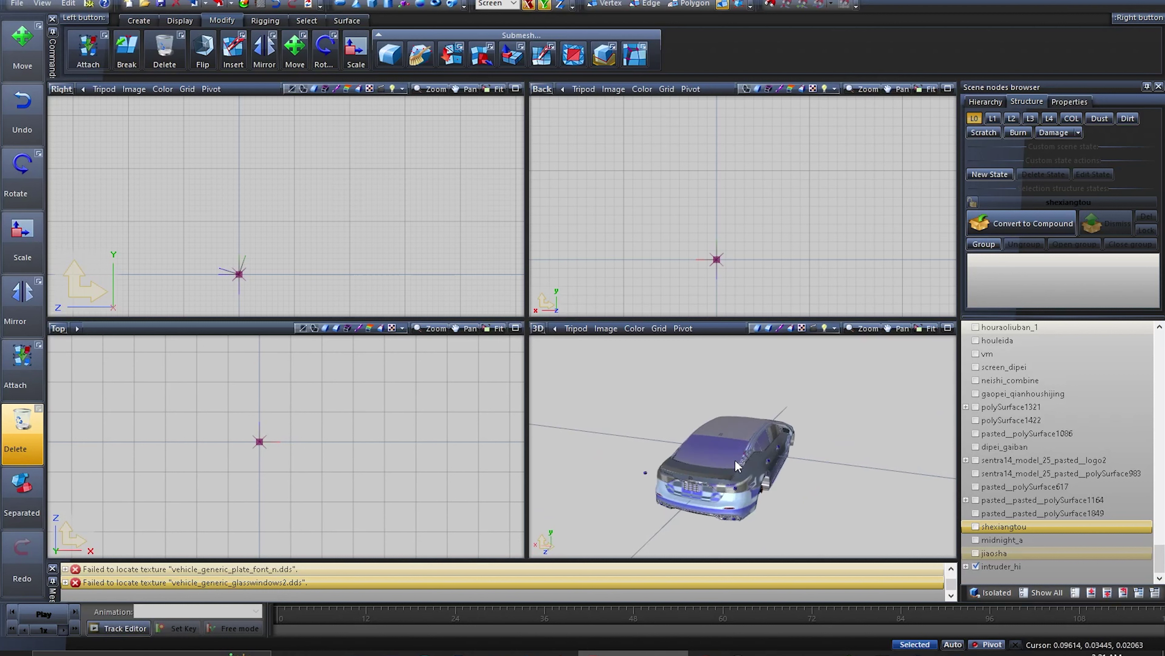
scroll(736, 473, "up", 10)
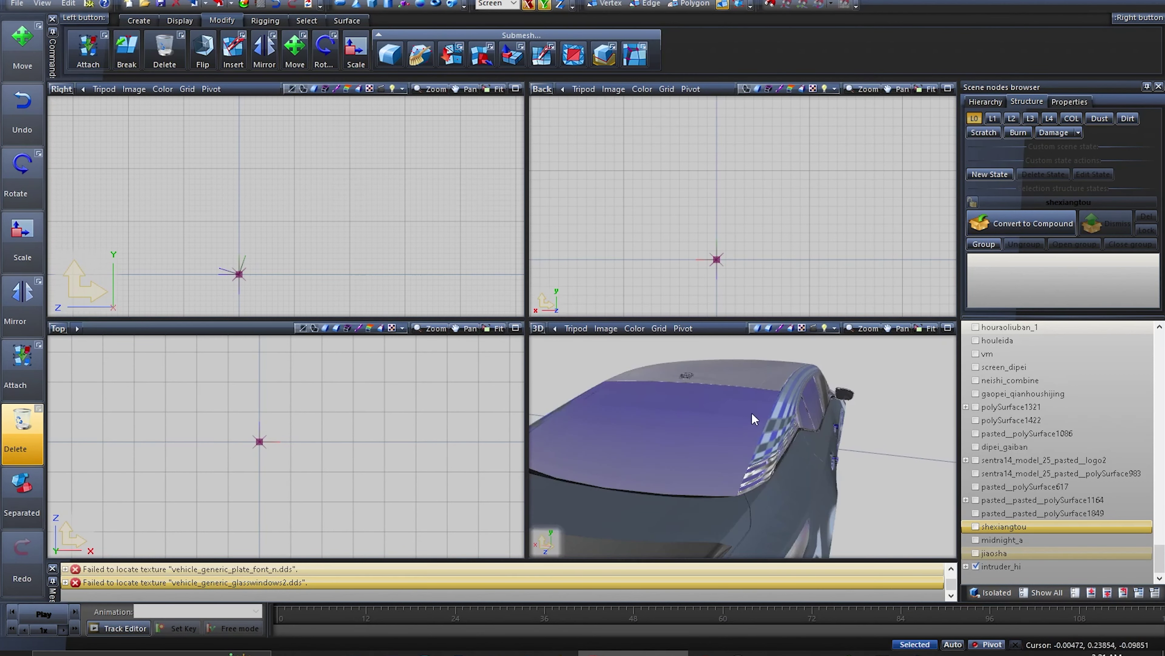
middle_click_drag(762, 403, 770, 395)
scroll(770, 395, "down", 10)
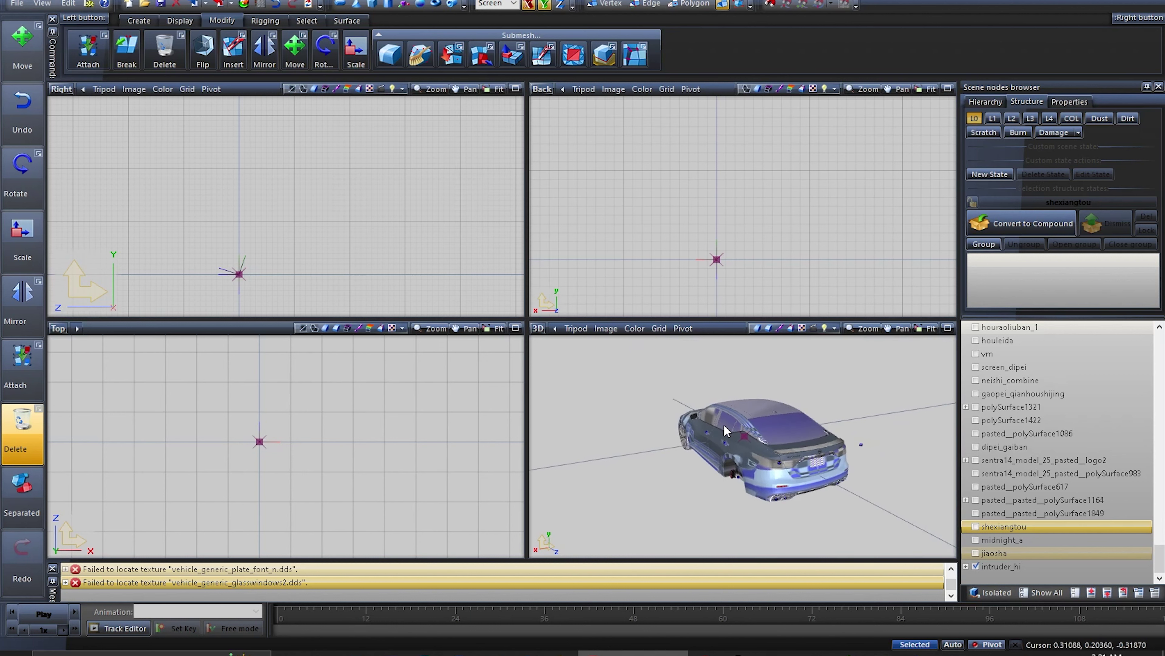
Show all of the sedan's nodes again alongside intruder_hi and compare the two cars' sizes
left_click(1020, 553)
scroll(1022, 494, "up", 20)
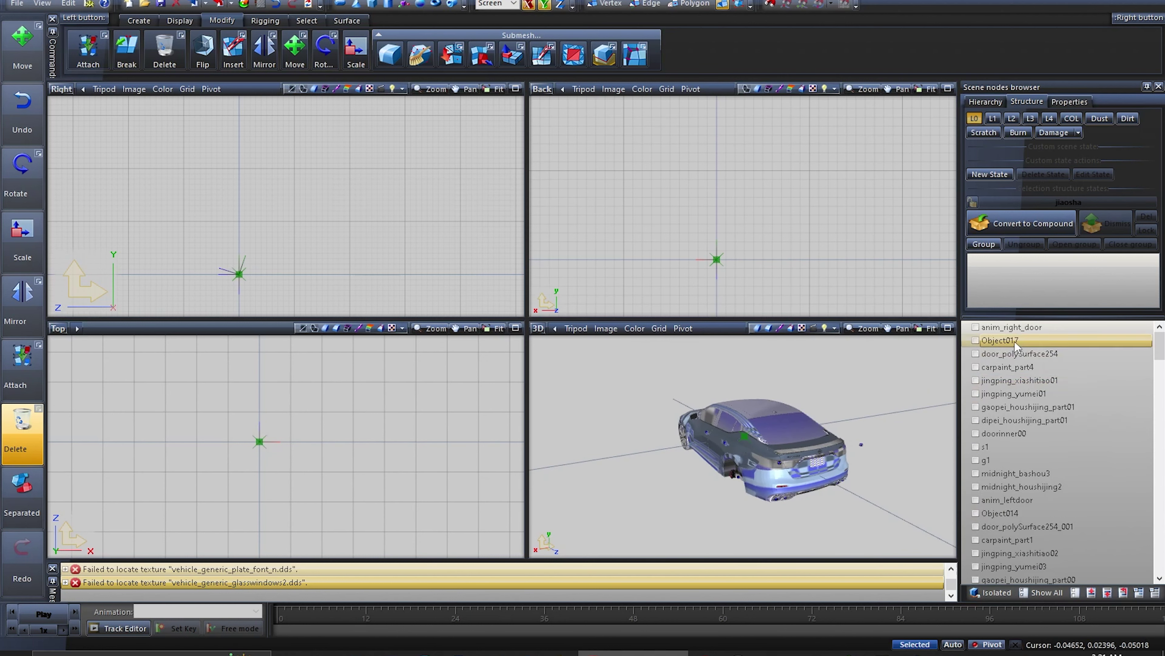
left_click(1014, 328, "shift")
left_click(976, 327)
left_click(998, 365)
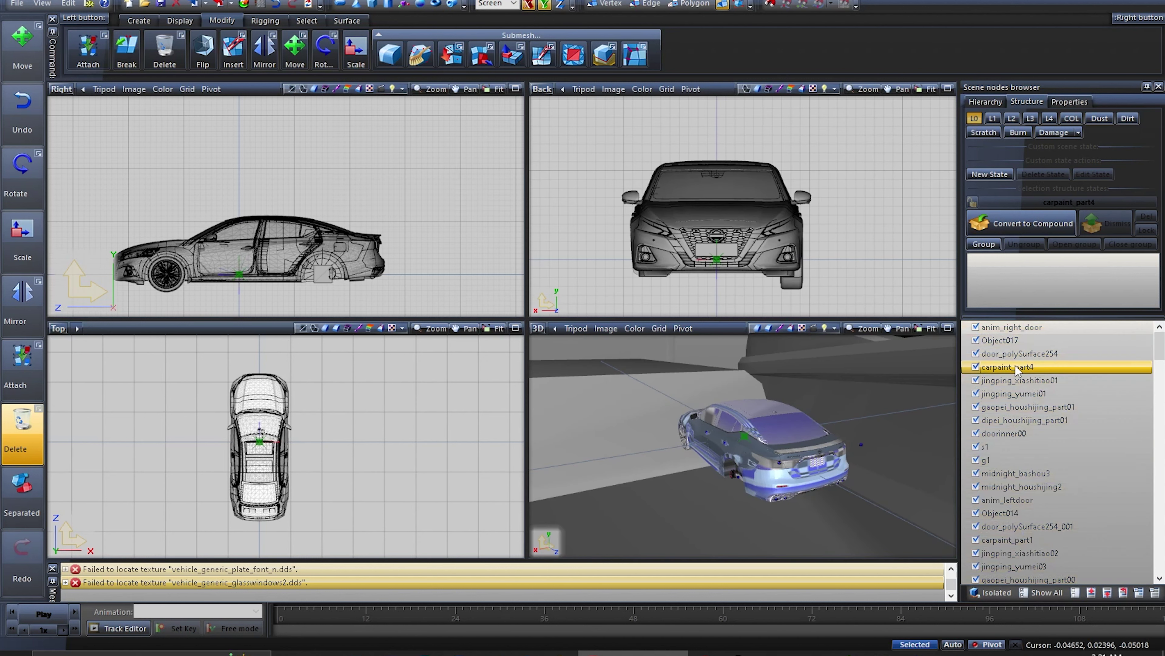
scroll(780, 427, "down", 3)
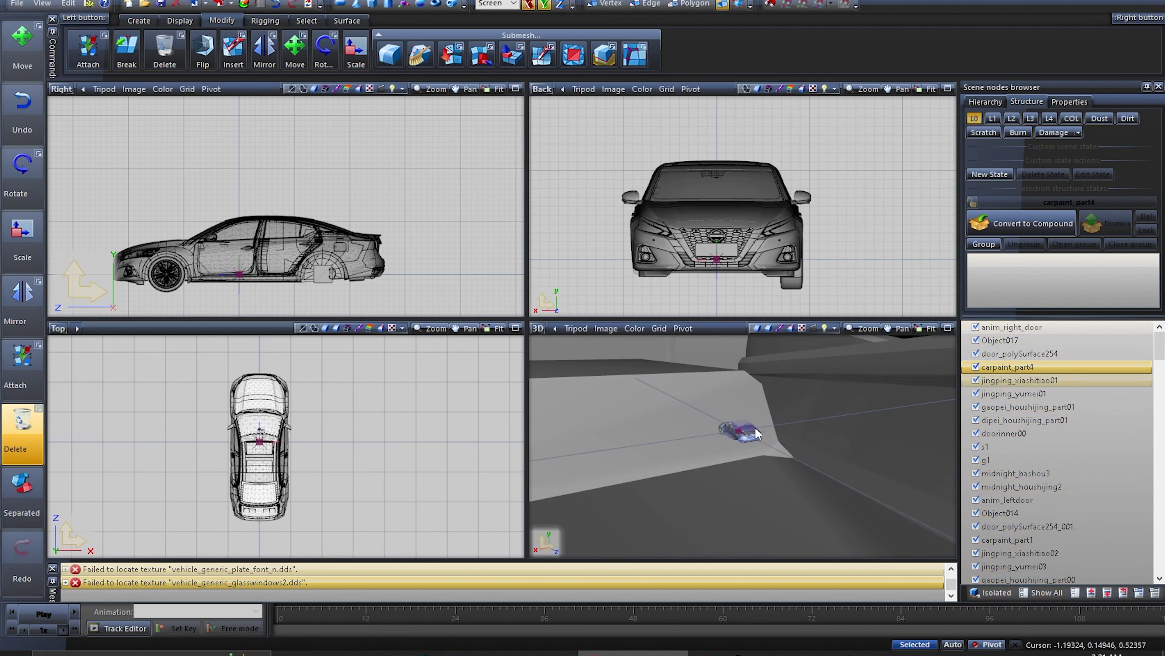
scroll(712, 441, "up", 5)
scroll(711, 456, "down", 6)
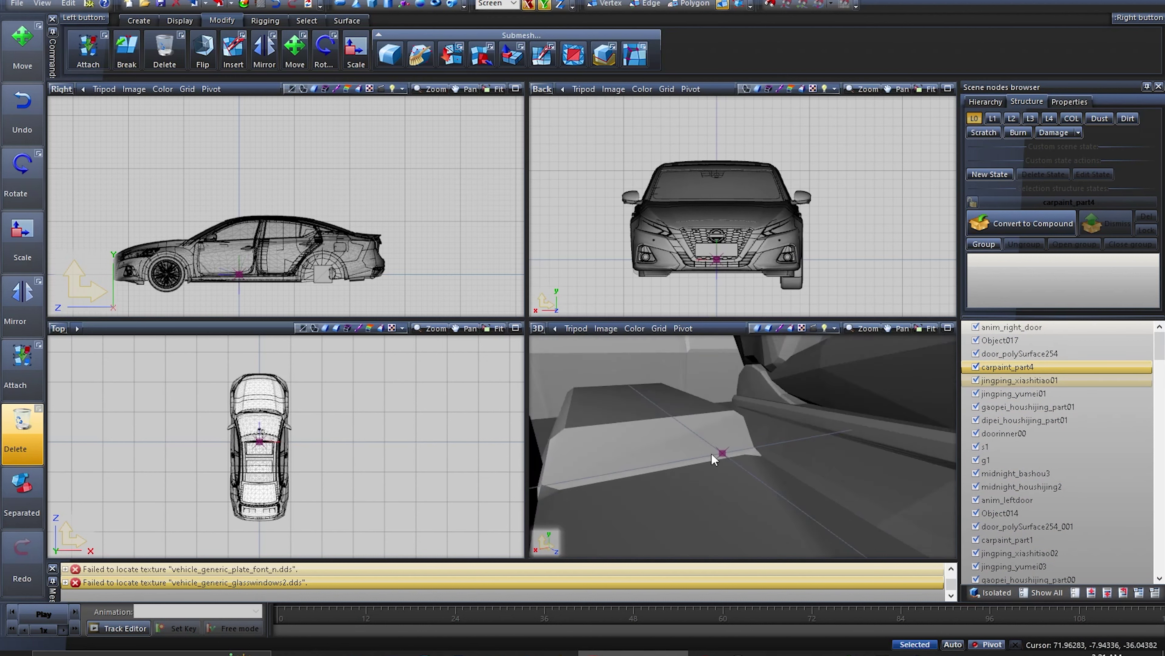
scroll(698, 422, "up", 2)
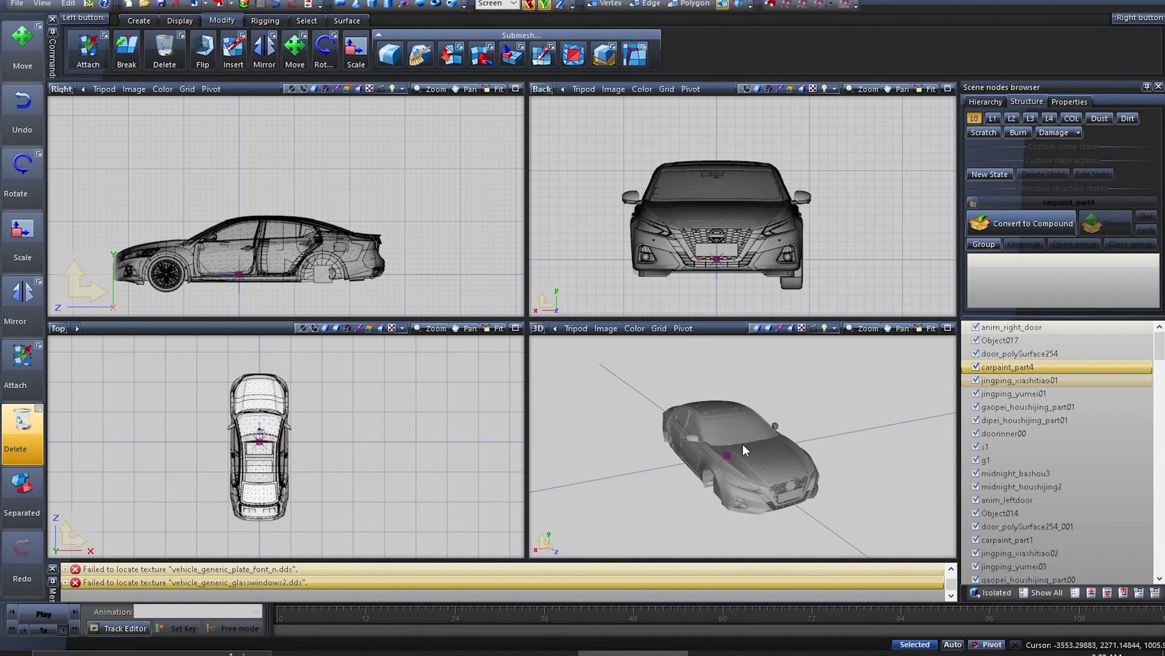
scroll(1019, 501, "down", 8)
scroll(1019, 486, "down", 10)
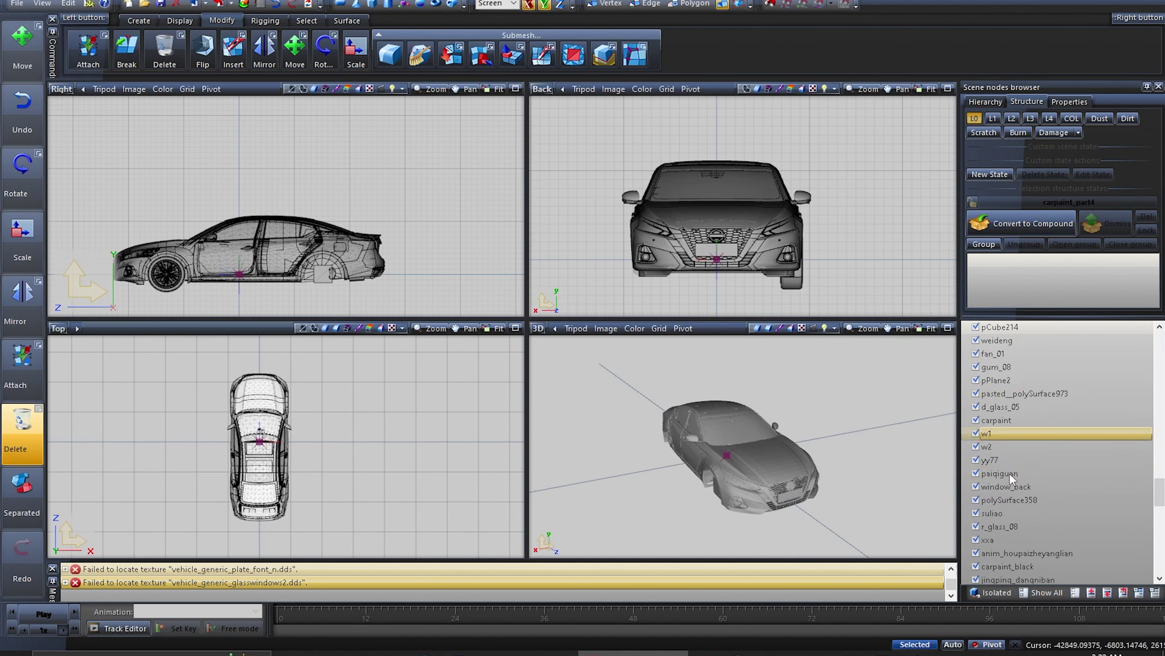
Hide intruder_hi, select all the sedan's parts, and scale them down in width and height
left_click(979, 569)
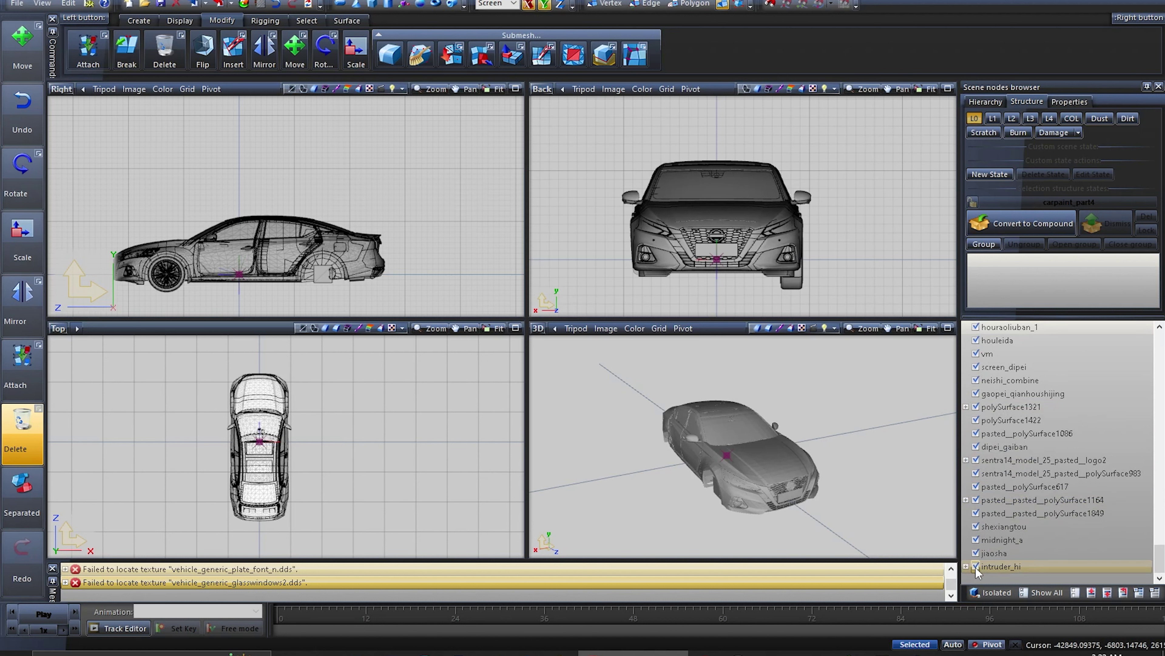
middle_click_drag(844, 499, 755, 496)
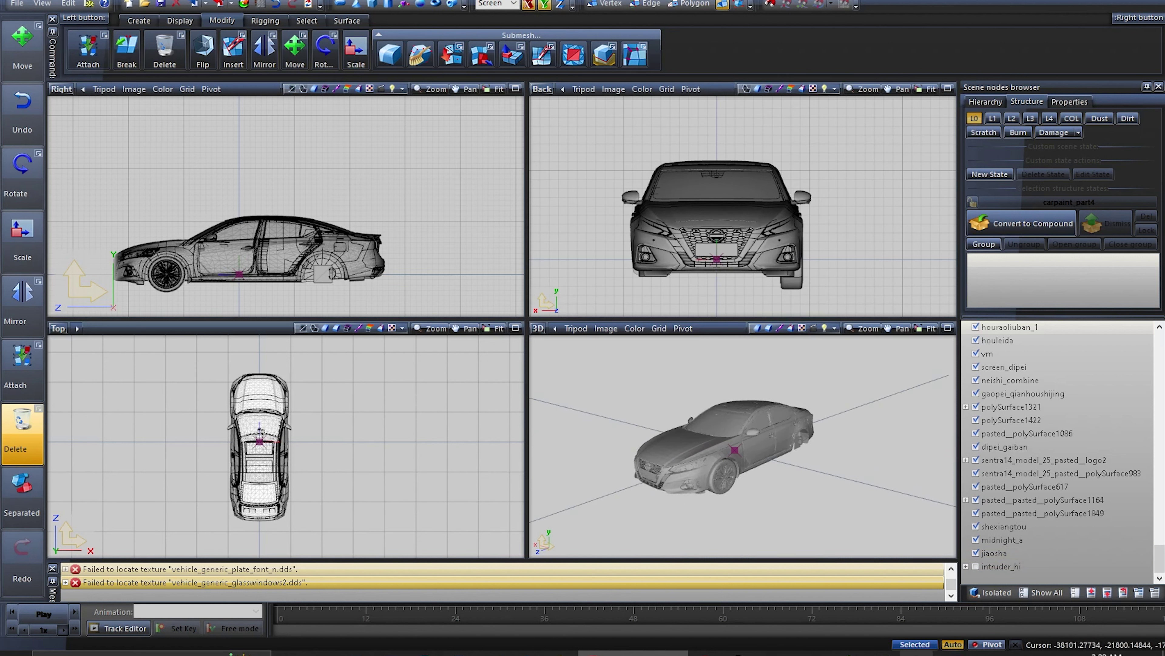
left_click_drag(833, 145, 588, 313)
key("s")
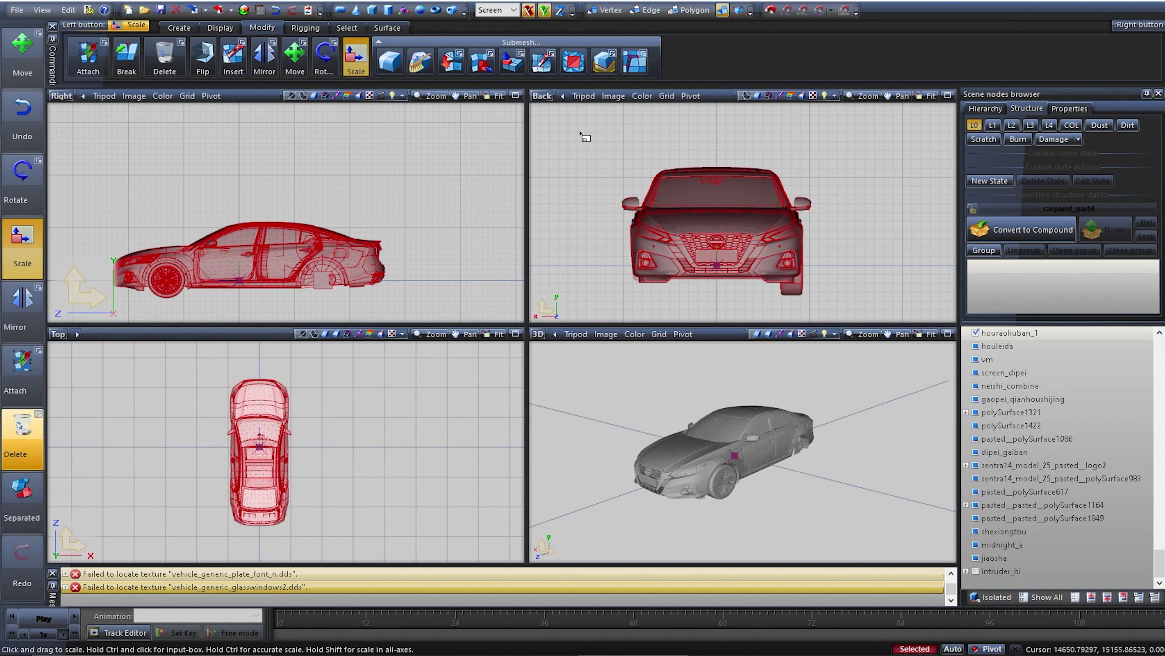
left_click(561, 118, "ctrl")
left_click(595, 156)
left_click_drag(559, 141, 752, 322)
Restrict scaling to the horizontal screen axis and scale the sedan down lengthwise in the side view
middle_click_drag(753, 454, 729, 450)
scroll(729, 450, "up", 3)
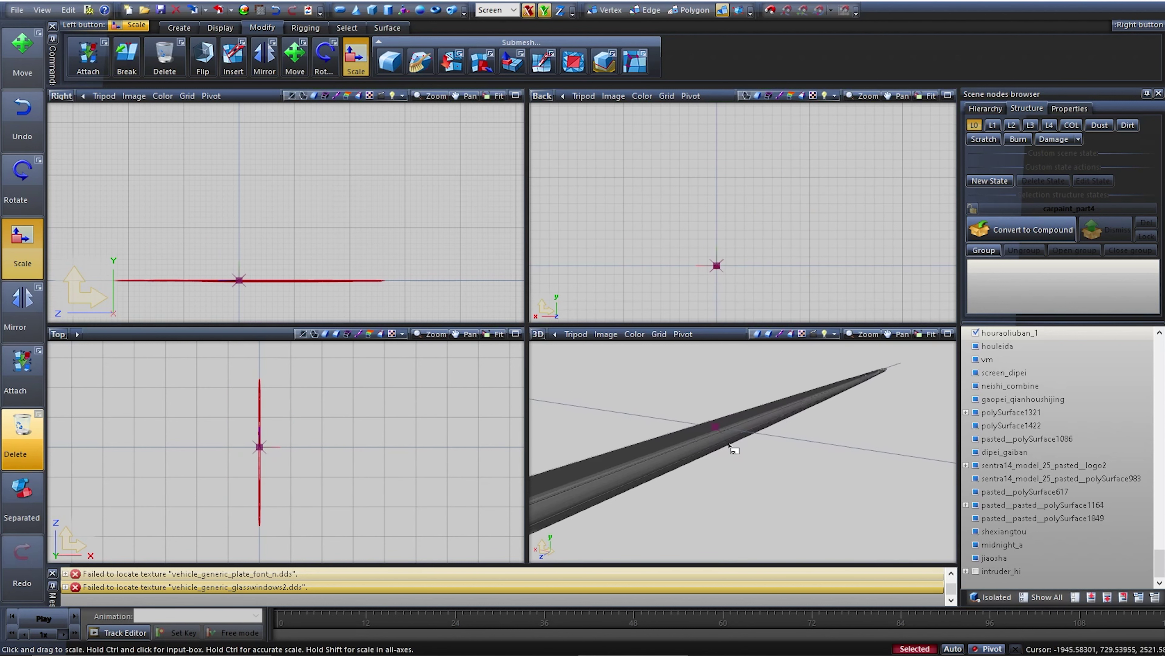
scroll(729, 451, "up", 1)
scroll(279, 297, "up", 1)
left_click(544, 10)
left_click_drag(329, 147, 509, 368)
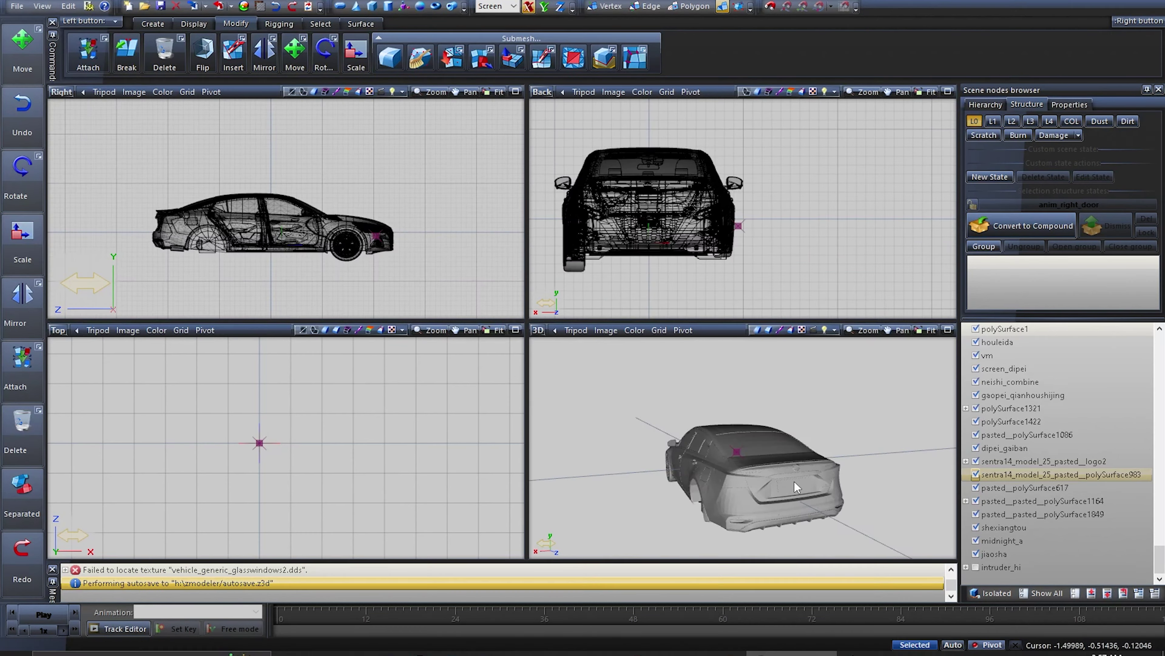
Show intruder_hi over the resized sedan and compare their size and position
middle_click_drag(793, 481, 707, 479)
left_click(966, 569)
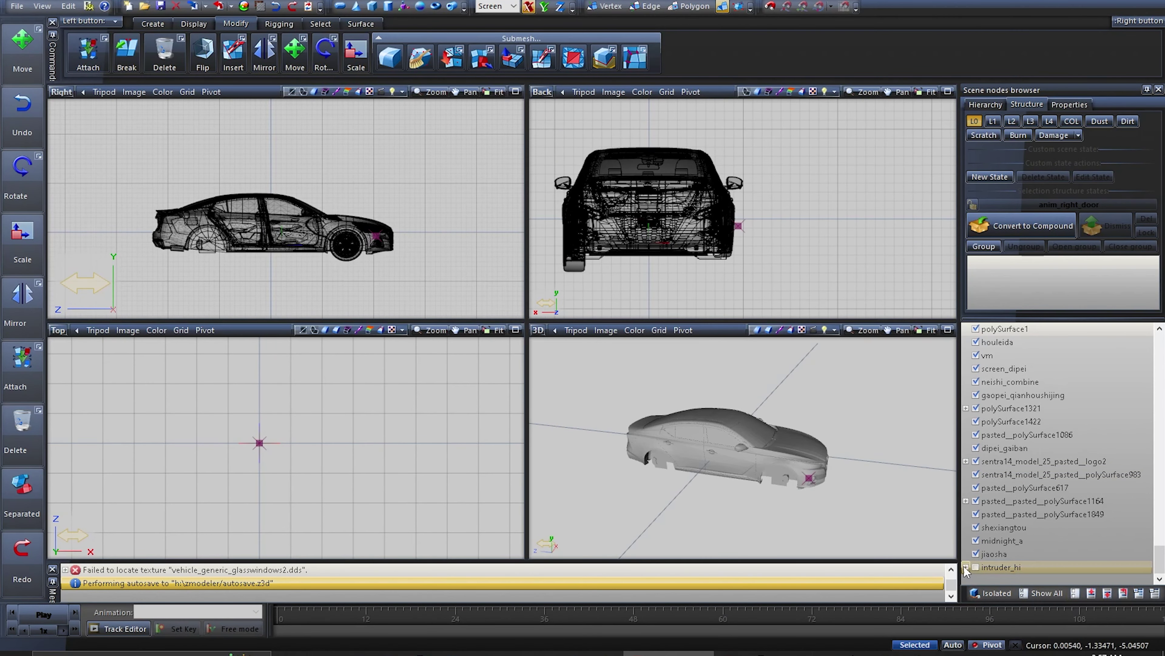
left_click(976, 567)
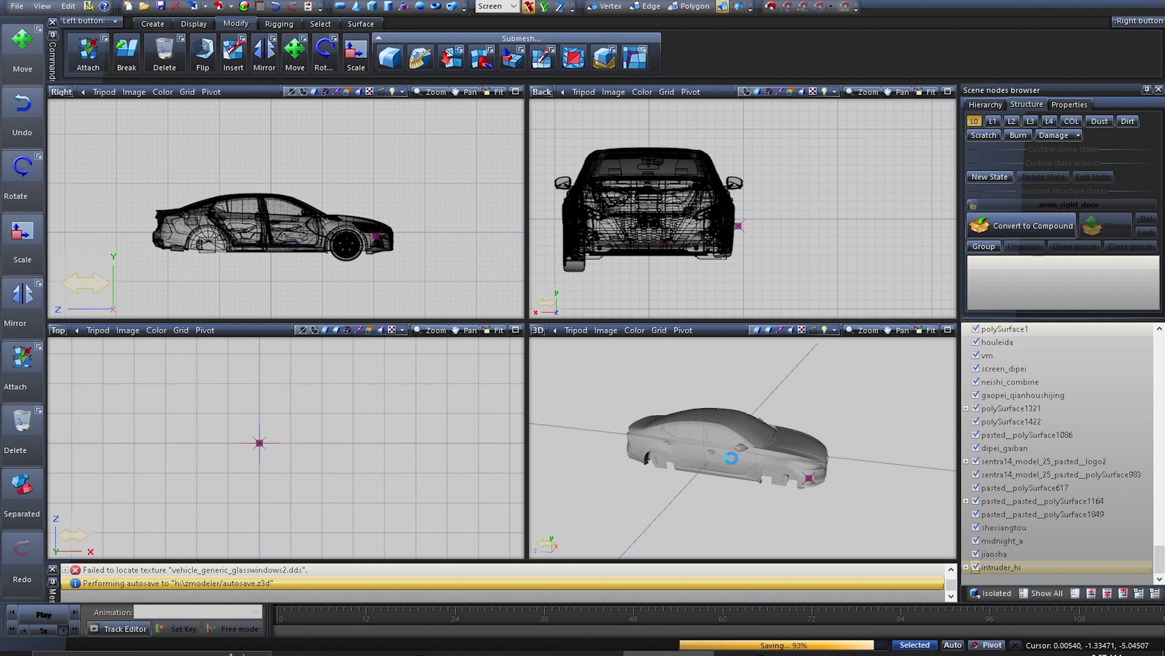
middle_click_drag(731, 458, 743, 485)
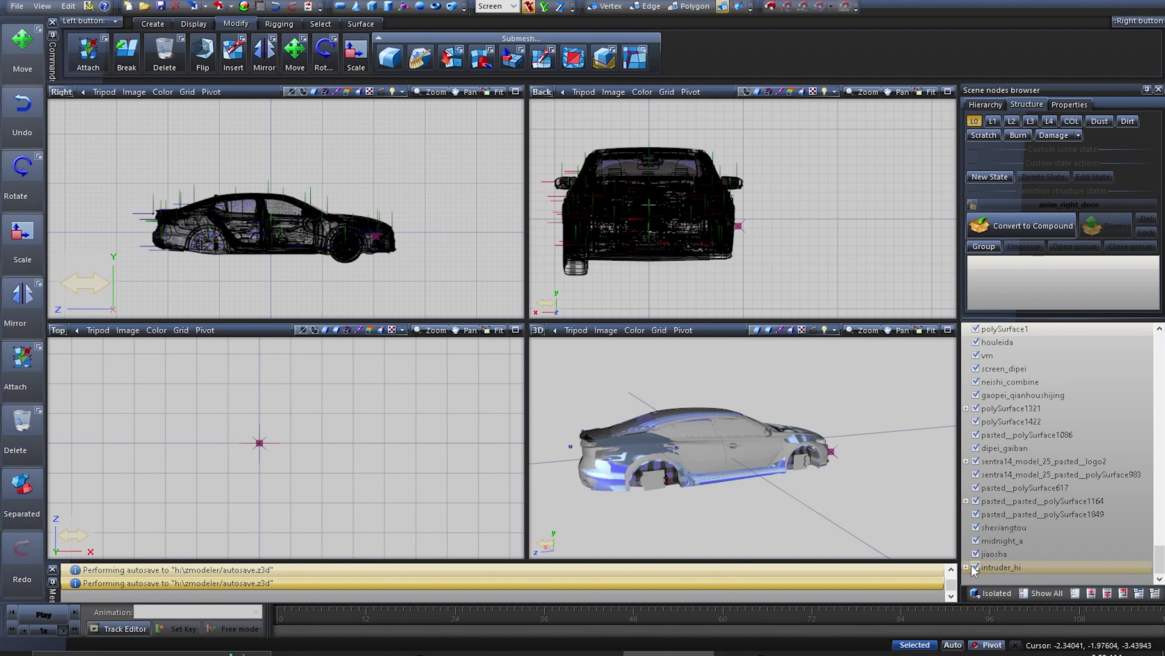
Hide the intruder_hi node and delete it from the scene
left_click(1014, 555)
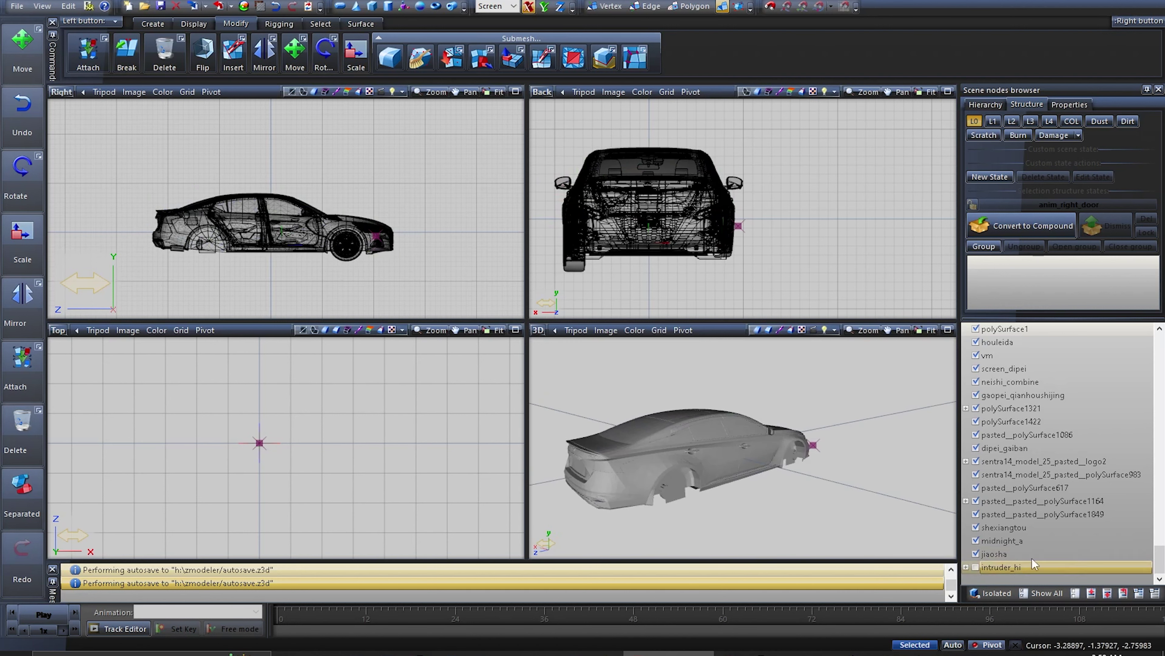
right_click(1028, 565)
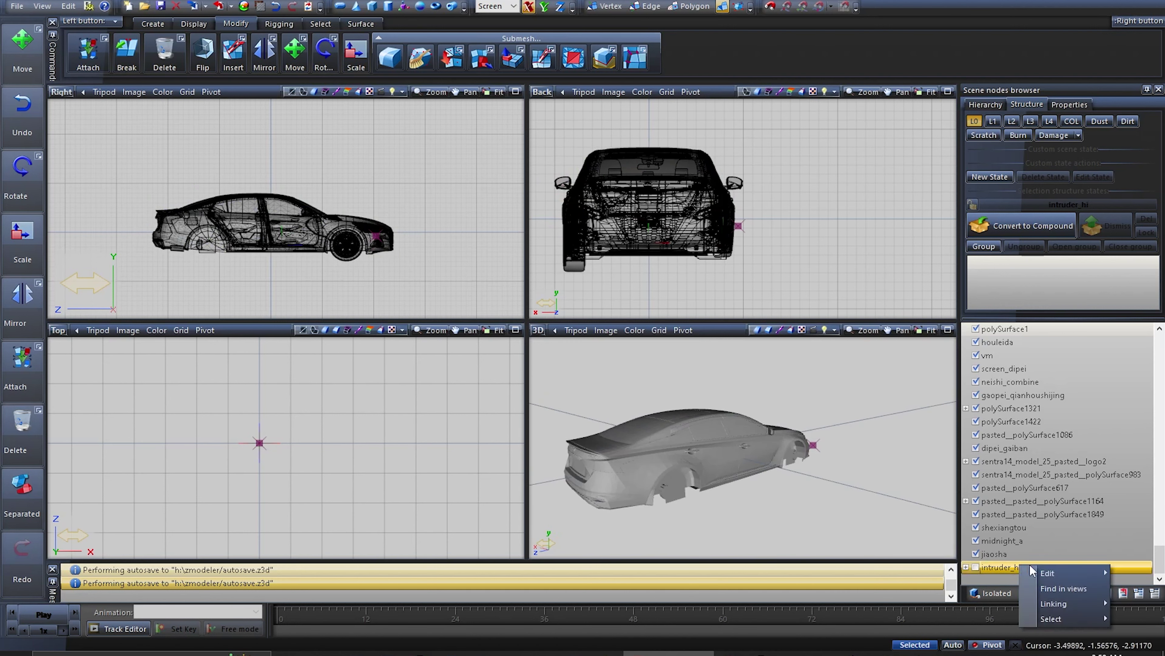
mouse_move(1055, 574)
left_click(986, 574)
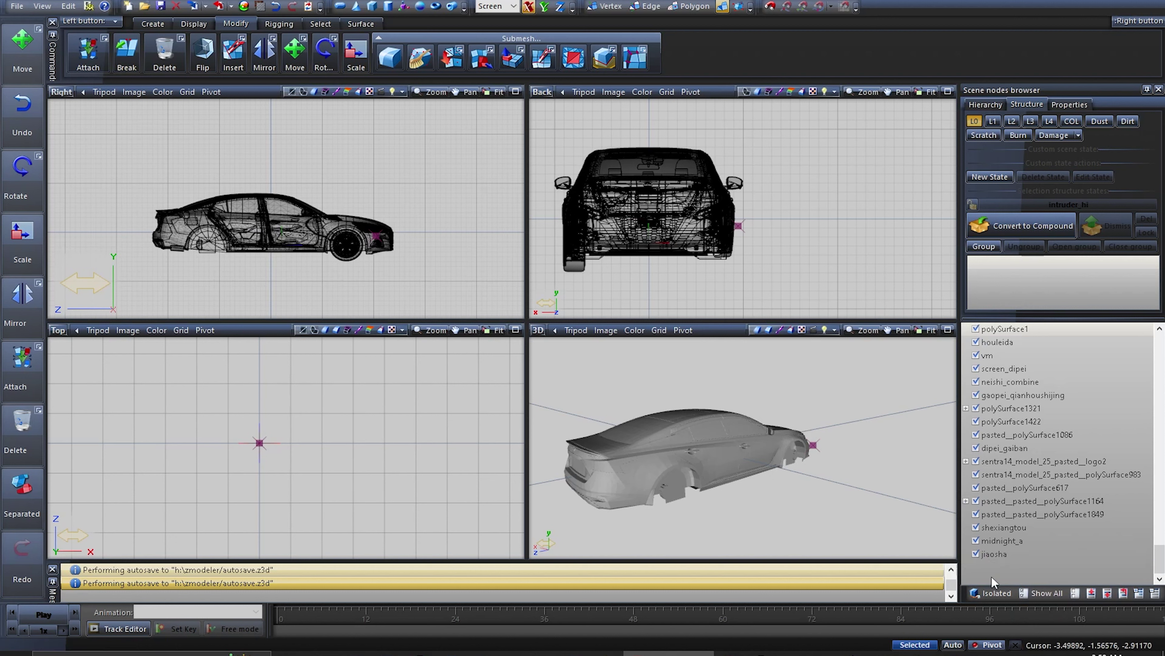
Show only the anim_right_door node and examine its geometry
middle_click_drag(746, 485, 865, 481)
scroll(1083, 559, "up", 10)
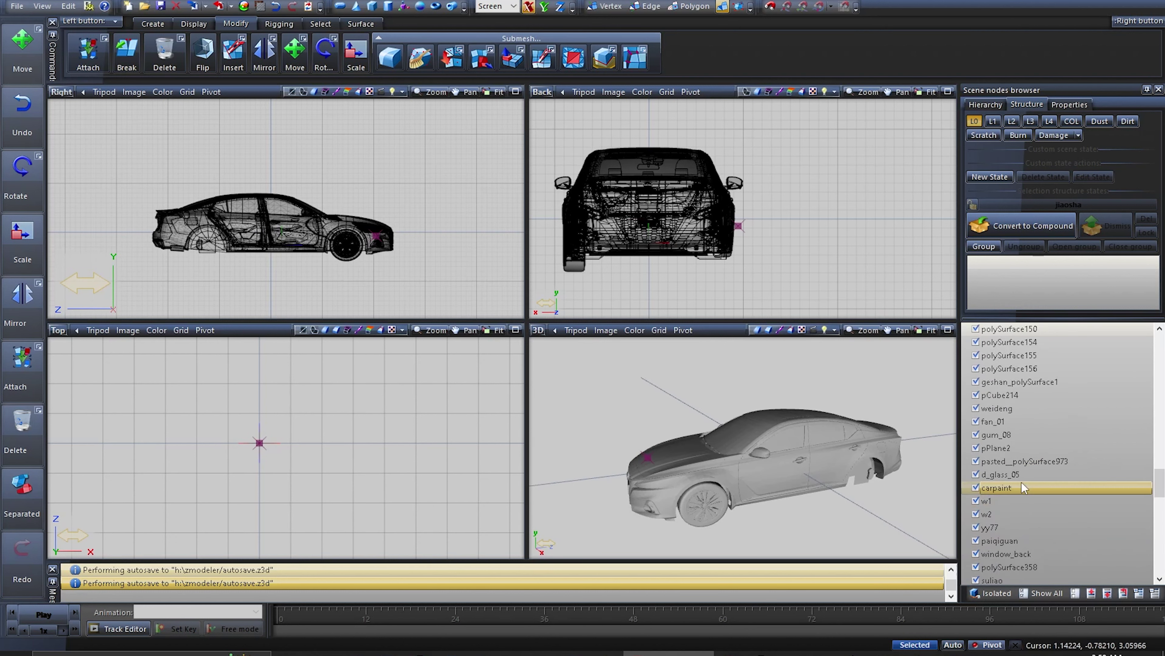
scroll(1028, 498, "up", 10)
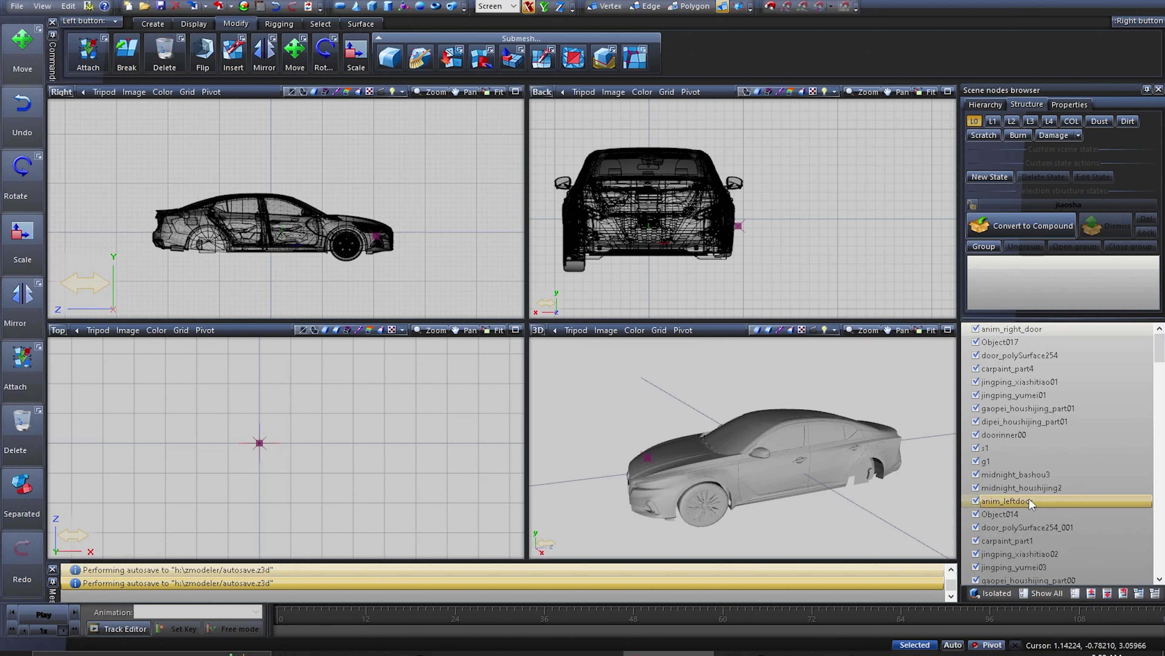
left_click(1018, 328)
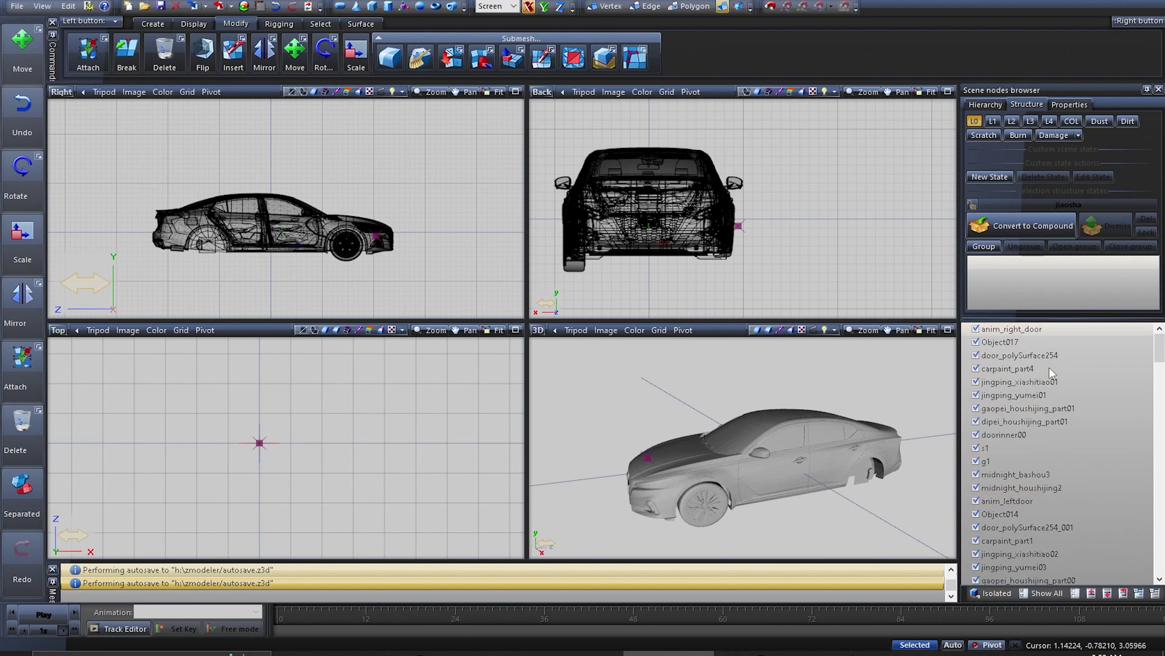
middle_click_drag(899, 515, 812, 463)
scroll(669, 443, "up", 2)
middle_click_drag(669, 442, 843, 410)
middle_click_drag(835, 367, 815, 380)
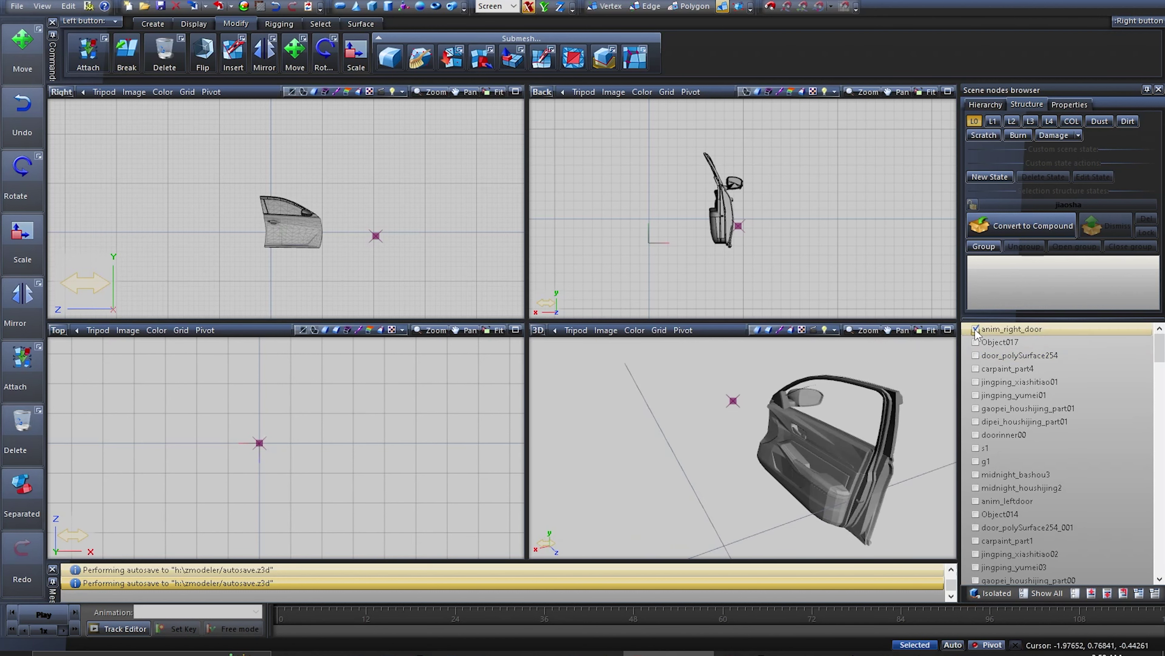
Show only the Object017 node and check whether it contains any geometry
left_click(976, 342)
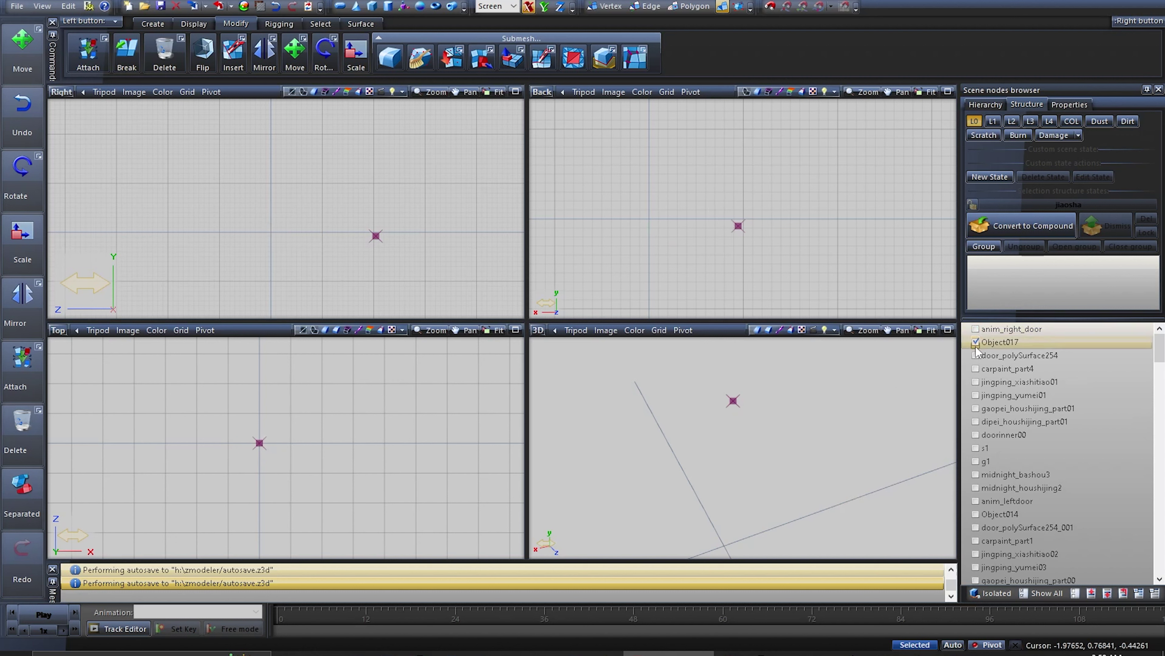
mouse_move(890, 400)
middle_mouse_down()
mouse_move(755, 513)
mouse_move(748, 505)
mouse_move(817, 480)
mouse_move(798, 491)
middle_mouse_up()
scroll(385, 349, "up", 3)
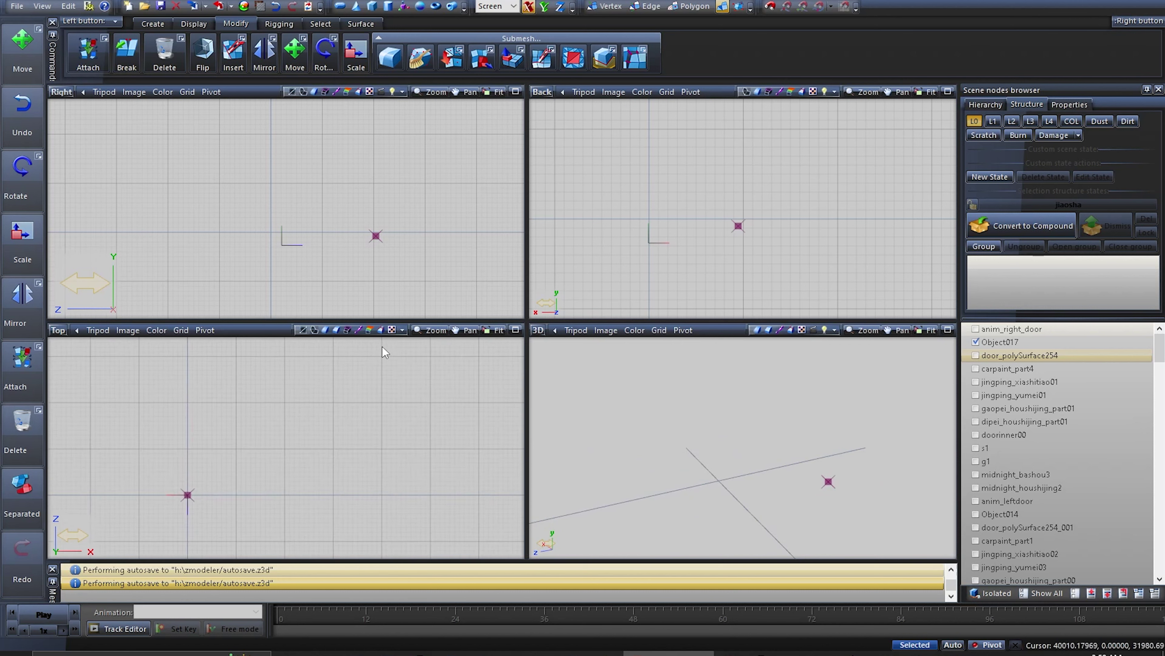
scroll(381, 359, "down", 4)
scroll(200, 497, "up", 2)
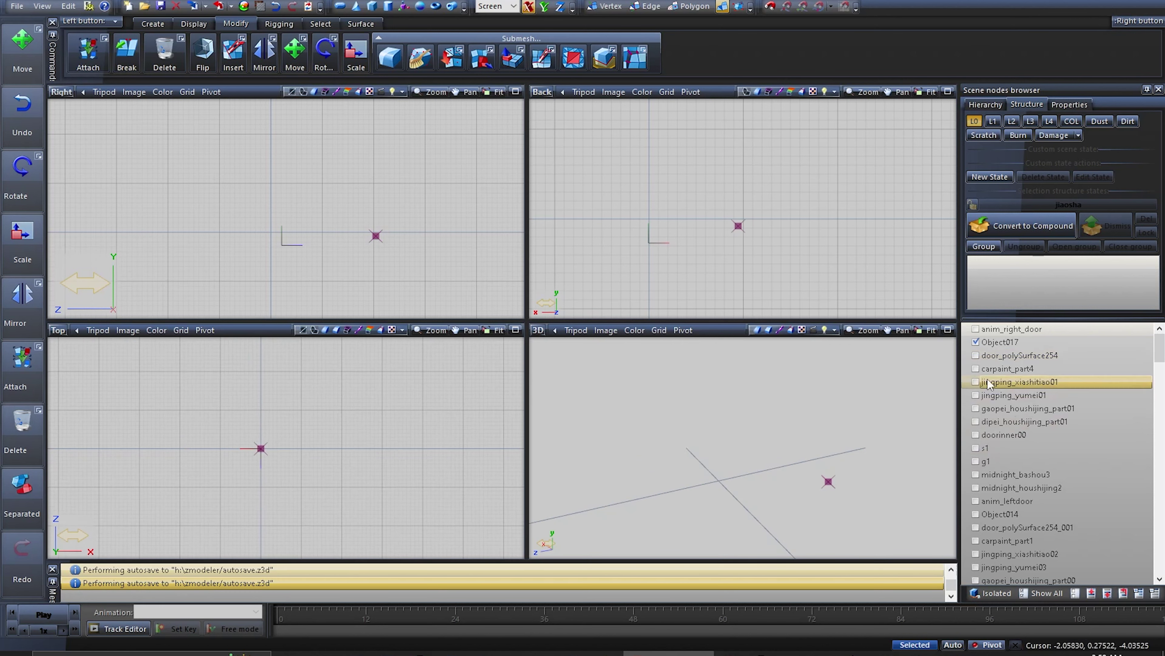
Hide Object017 and show the nodes from door_polySurface254 through midnight_houshijing2 to check them for geometry
left_click(975, 343)
left_click(976, 369)
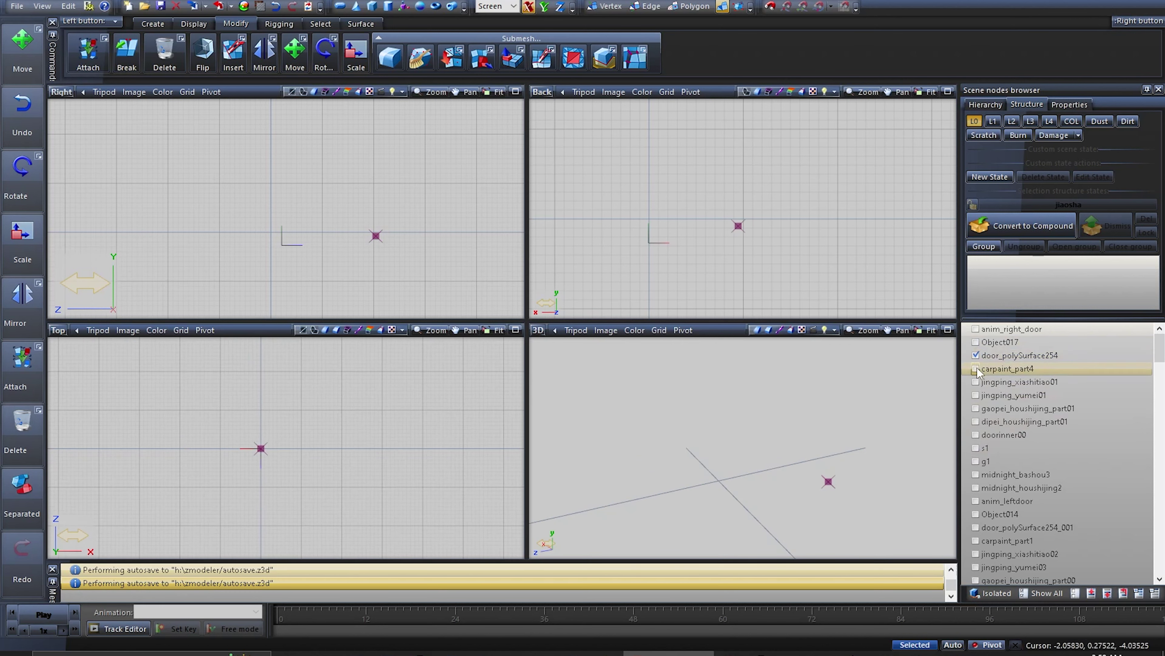
left_click(976, 382)
left_click(975, 395)
left_click(976, 409)
left_click(976, 422)
left_click(975, 434)
left_click(975, 448)
left_click(976, 461)
left_click(976, 474)
left_click(976, 488)
mouse_move(945, 461)
middle_mouse_down()
mouse_move(781, 496)
mouse_move(762, 450)
mouse_move(670, 404)
middle_mouse_up()
left_click(538, 330)
left_click(539, 354)
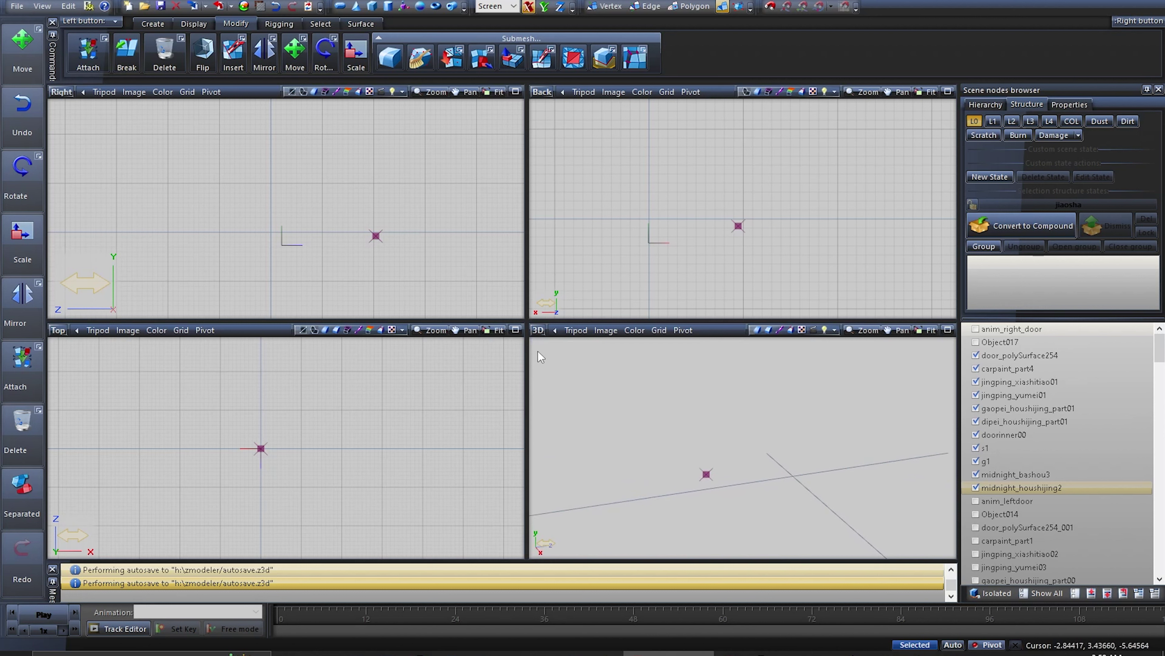
left_click(538, 331)
left_click(564, 425)
mouse_move(615, 444)
middle_mouse_down()
mouse_move(692, 482)
mouse_move(756, 471)
middle_mouse_up()
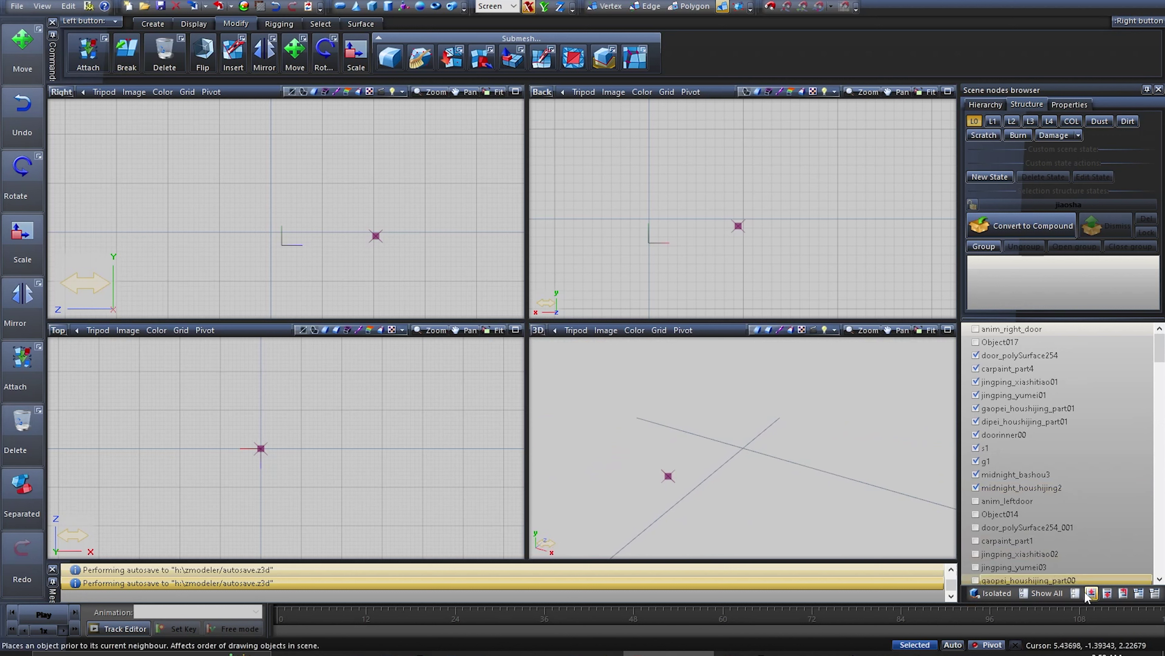
Show only the anim_leftdoor, Object014 and door_polySurface254_001 nodes and examine the geometry they contain
left_click(1076, 593)
left_click(976, 500)
left_click(976, 514)
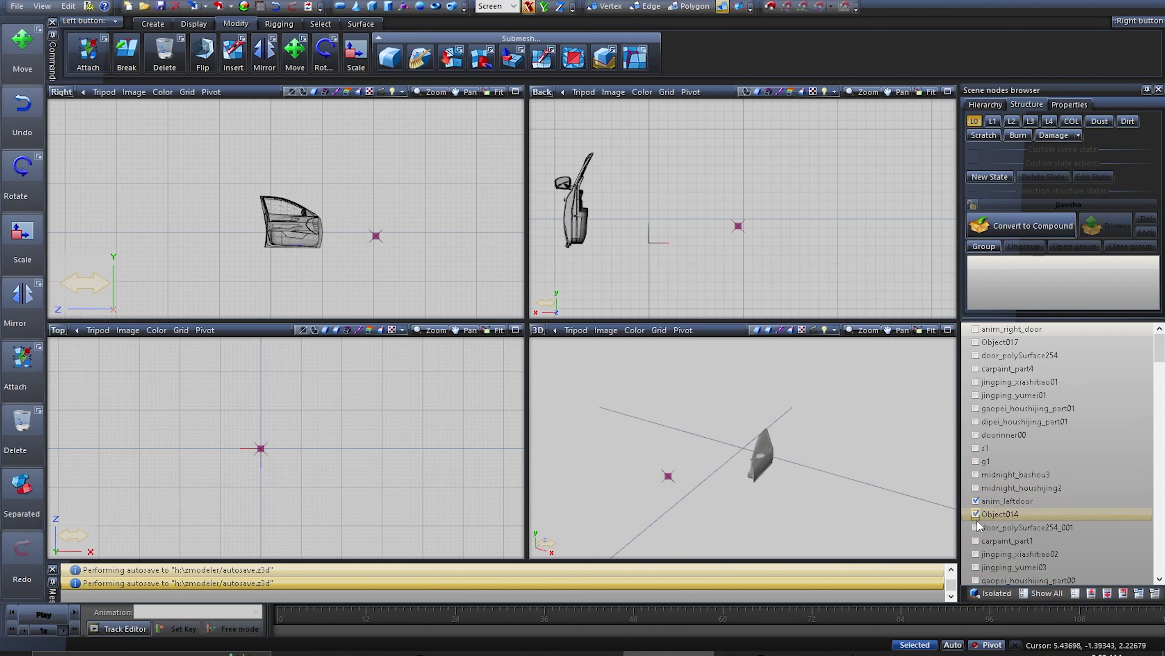
left_click(975, 527)
middle_click_drag(814, 473, 682, 427)
scroll(738, 438, "up", 3)
left_click(975, 500)
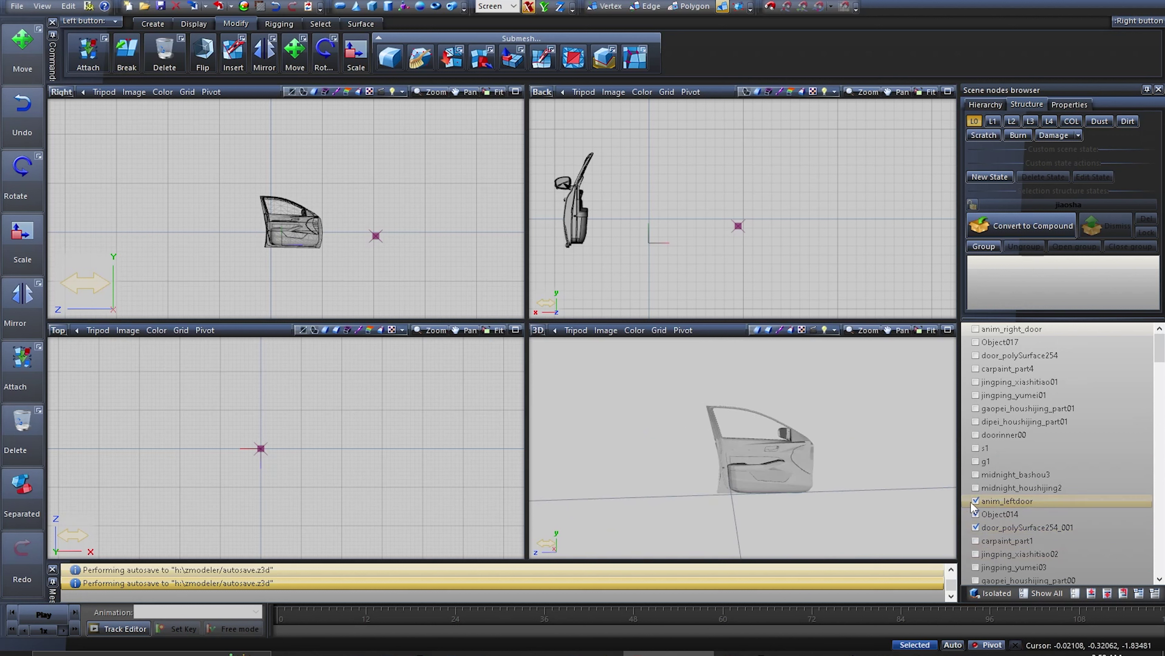
Check the nodes from carpaint_part1 through gaopei_houshijing_part00 for geometry with the other nodes hidden, and hide all nodes again
left_click(975, 527)
left_click(976, 514)
left_click(976, 553)
left_click(975, 567)
left_click(976, 581)
scroll(1018, 519, "down", 4)
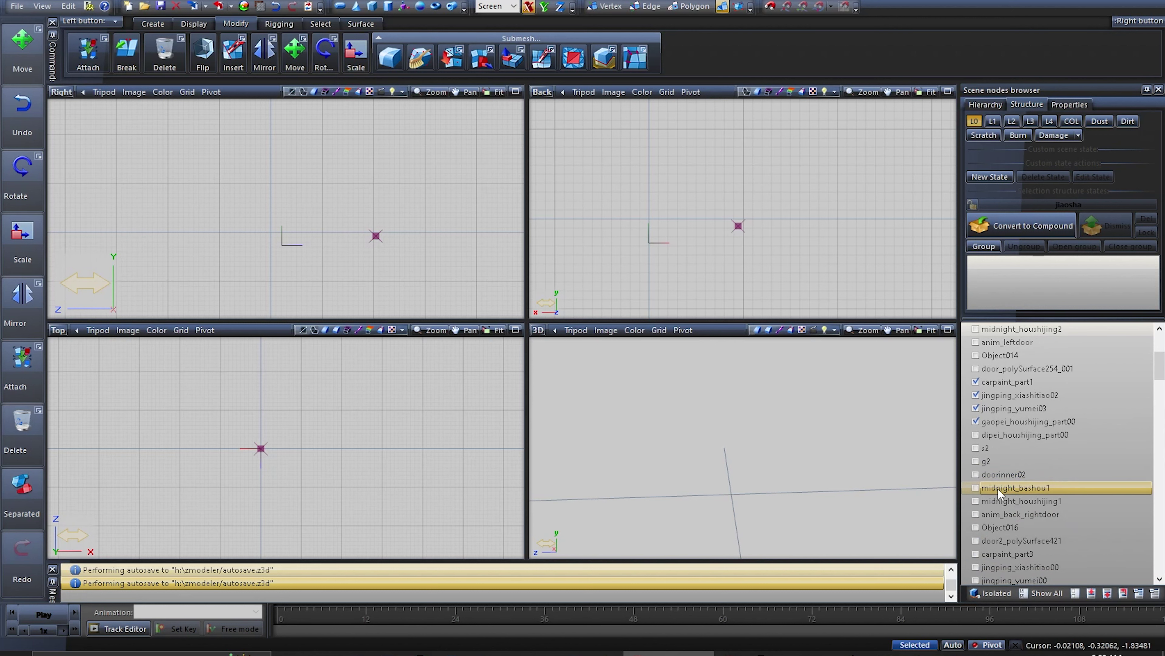
scroll(998, 488, "up", 4)
left_click(1075, 593)
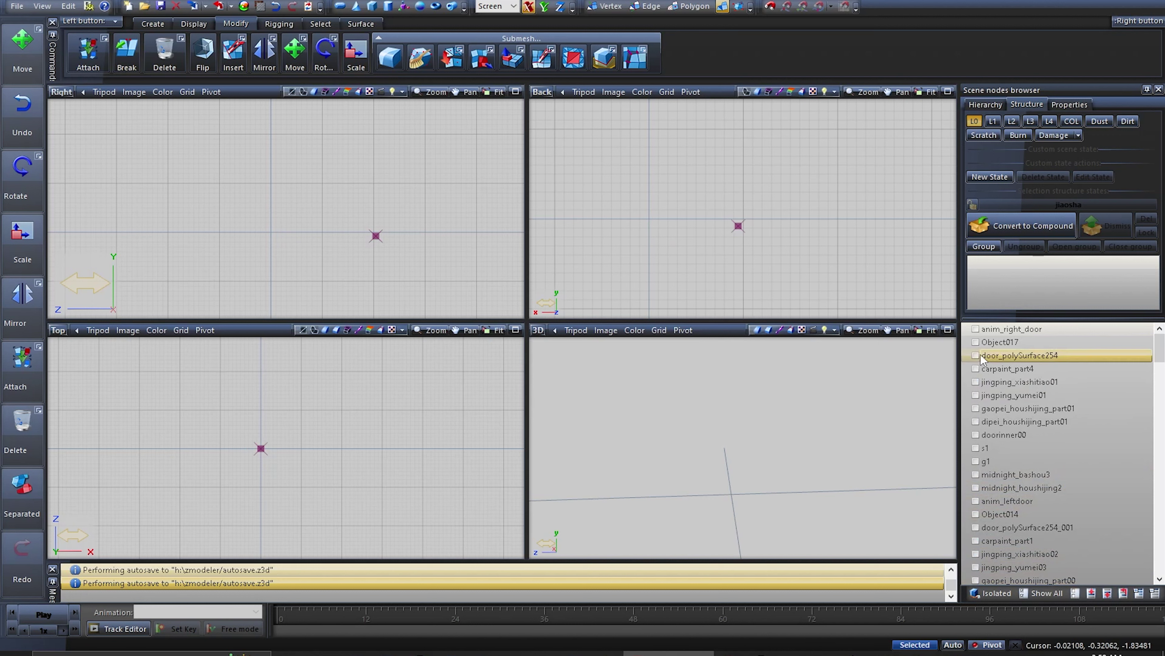
Show Object017, find it in the views to inspect it, and delete the node
left_click(976, 341)
left_click(976, 355)
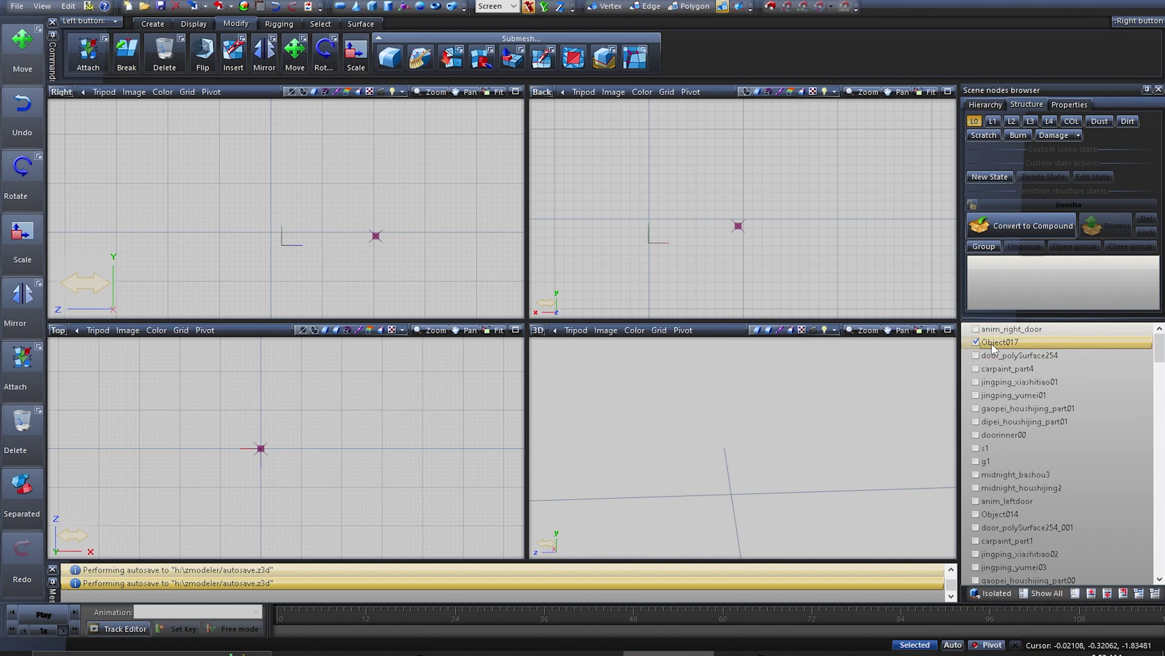
right_click(994, 344)
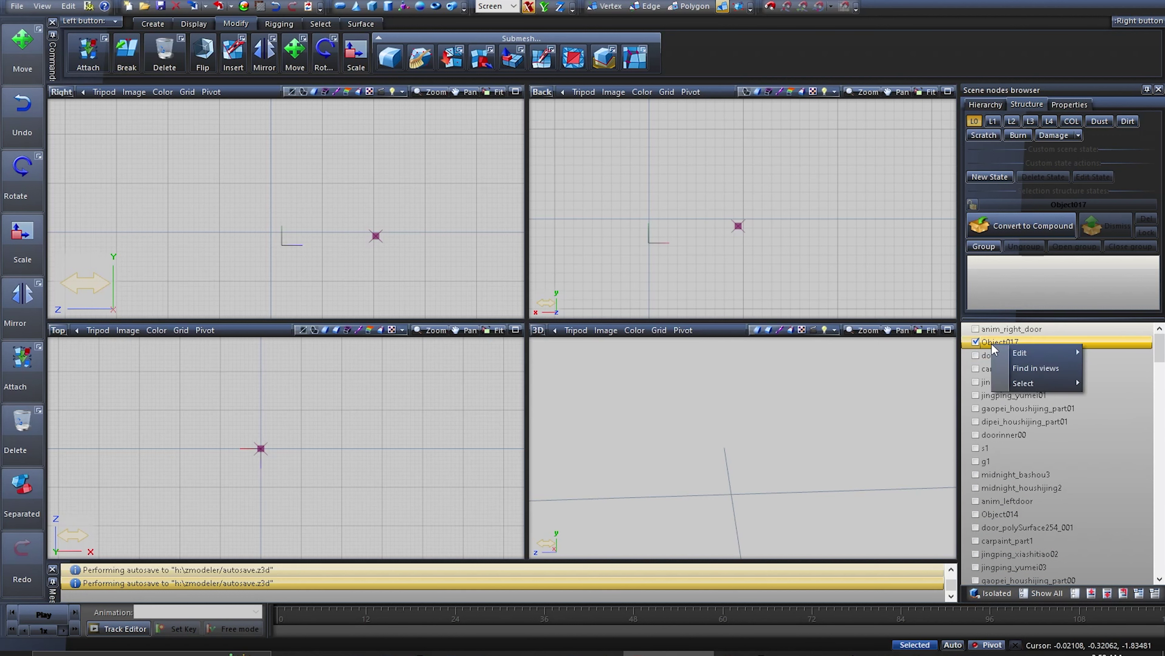
left_click(1034, 369)
scroll(321, 234, "down", 4)
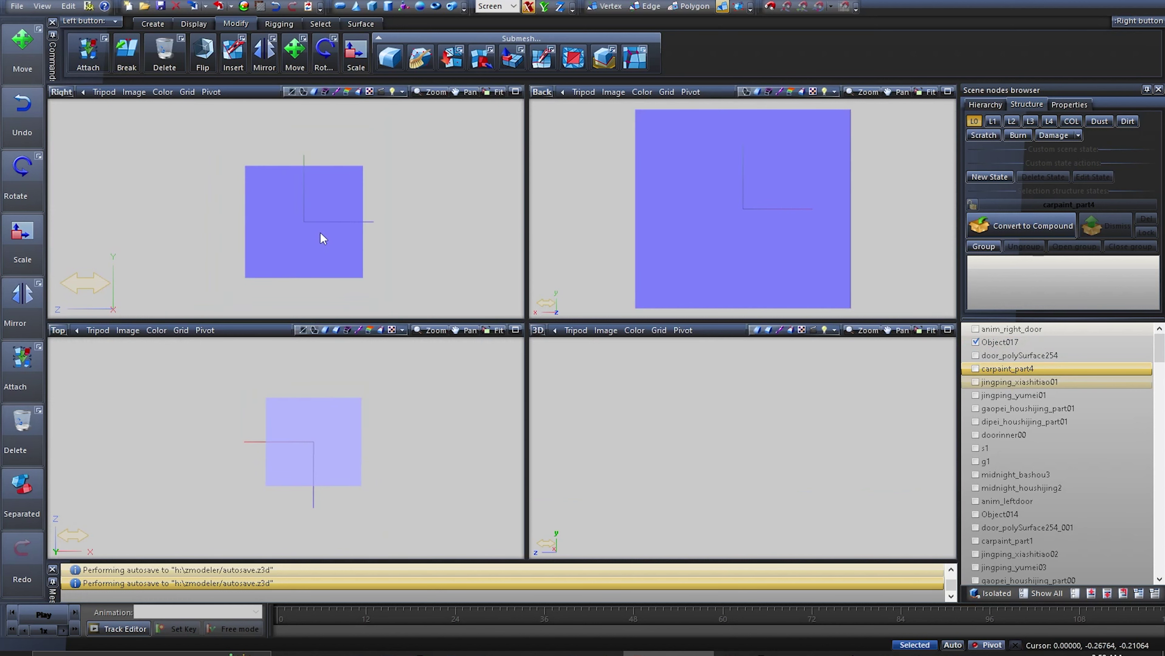
scroll(590, 232, "down", 2)
right_click(1020, 345)
mouse_move(1035, 358)
left_click(984, 352)
Show the door_polySurface254 node and delete it from the scene
left_click(975, 342)
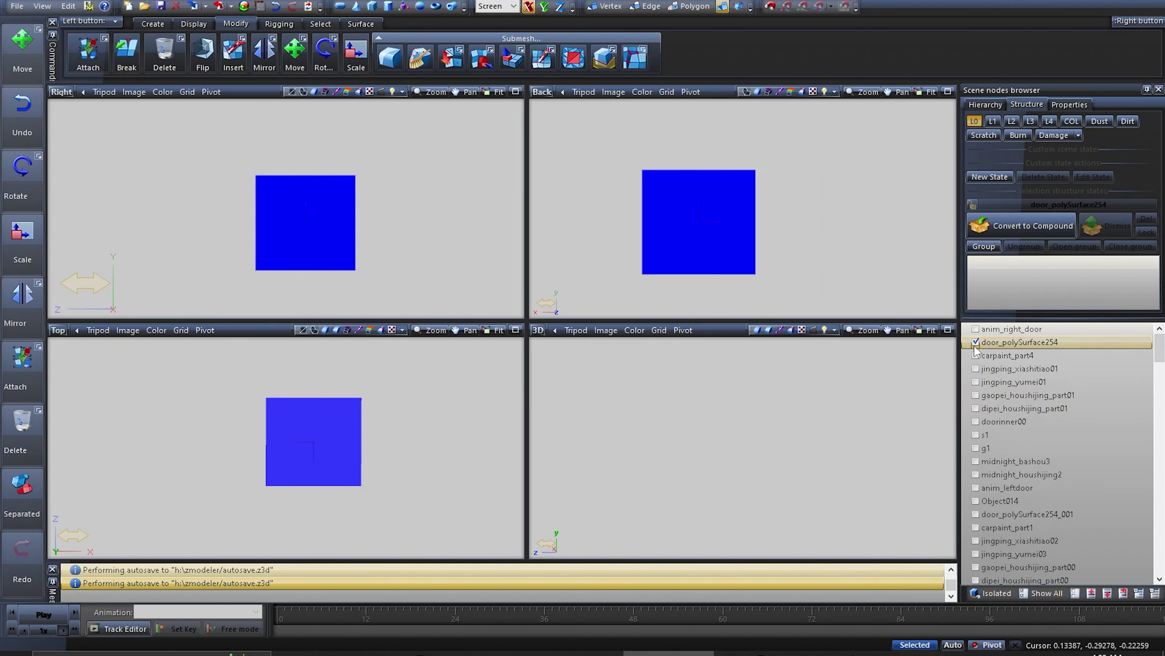
right_click(999, 345)
left_click(996, 356)
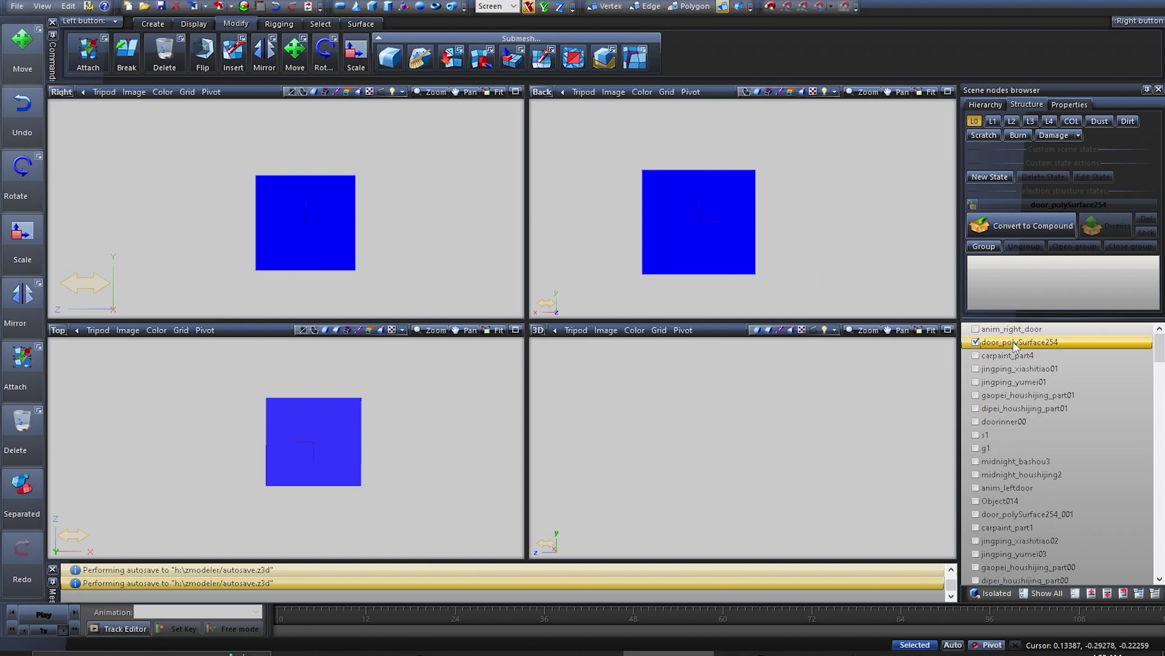
right_click(1014, 342)
left_click(1066, 347)
Make the carpaint_part4 node visible and delete it from the scene
right_click(999, 344)
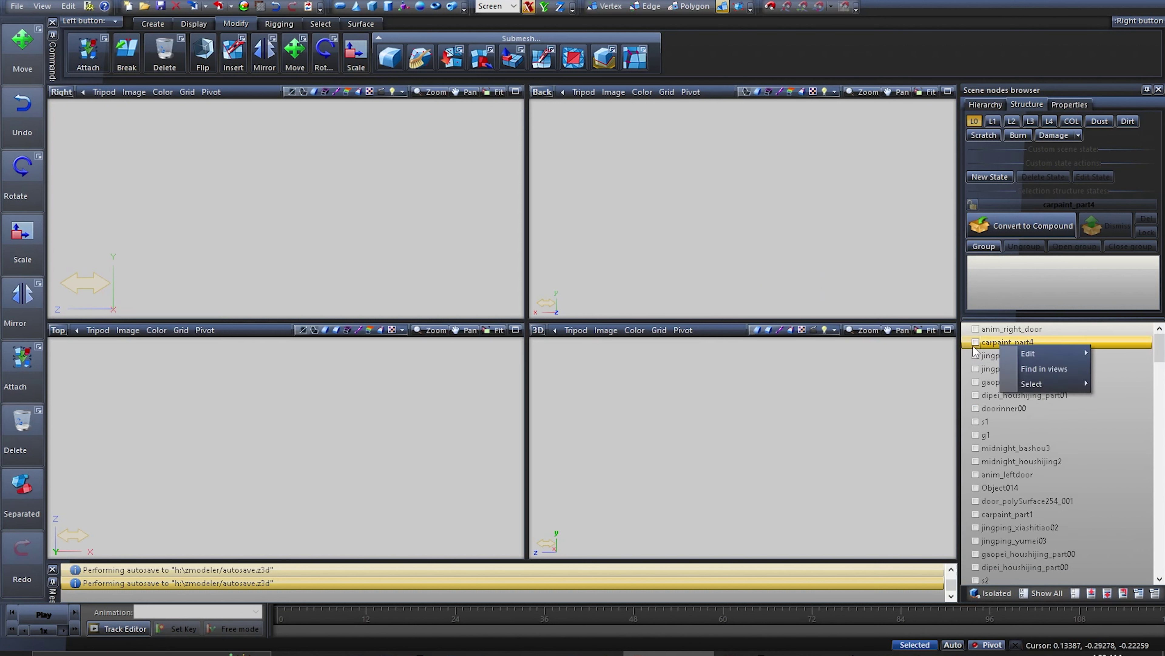
left_click(976, 348)
left_click(976, 342)
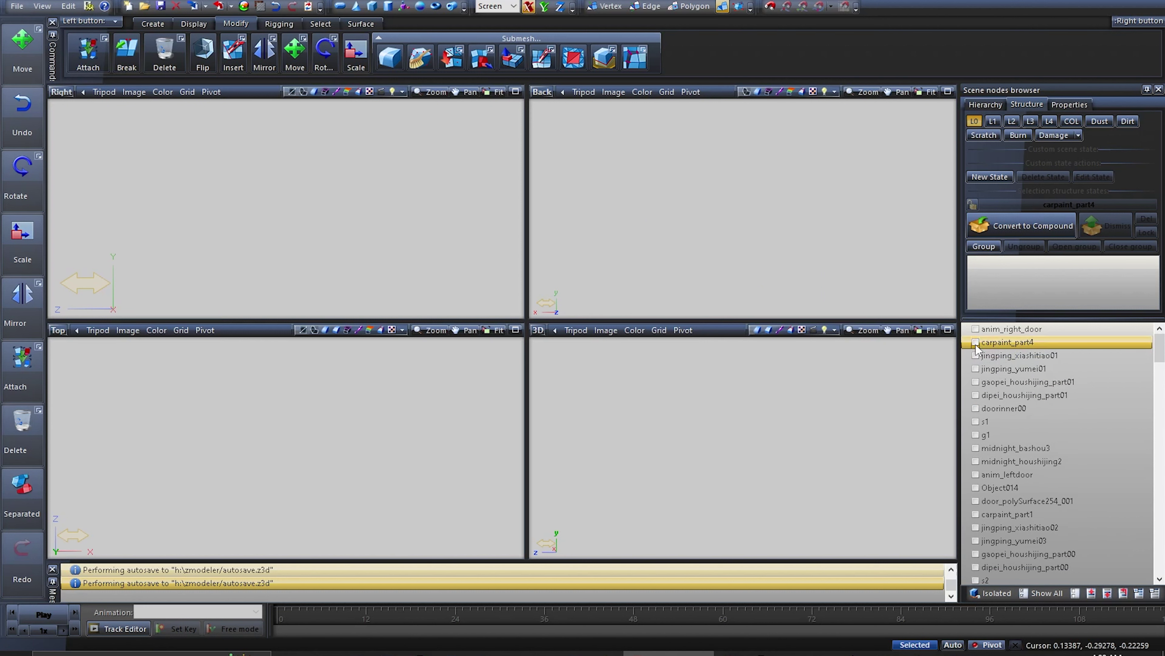
right_click(1000, 345)
mouse_move(1016, 351)
left_click(1116, 355)
Delete the jingping_xiashitiao01 and jingping_yumei01 nodes from the scene
left_click(977, 342)
right_click(999, 346)
mouse_move(1063, 352)
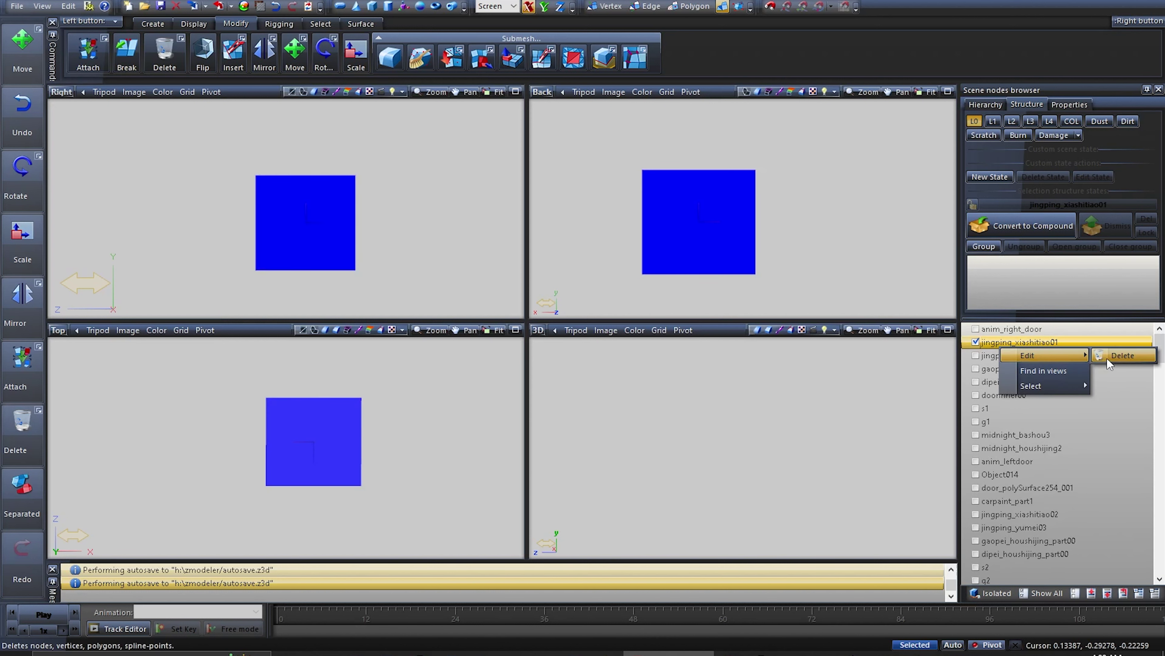
left_click(1108, 358)
right_click(1001, 342)
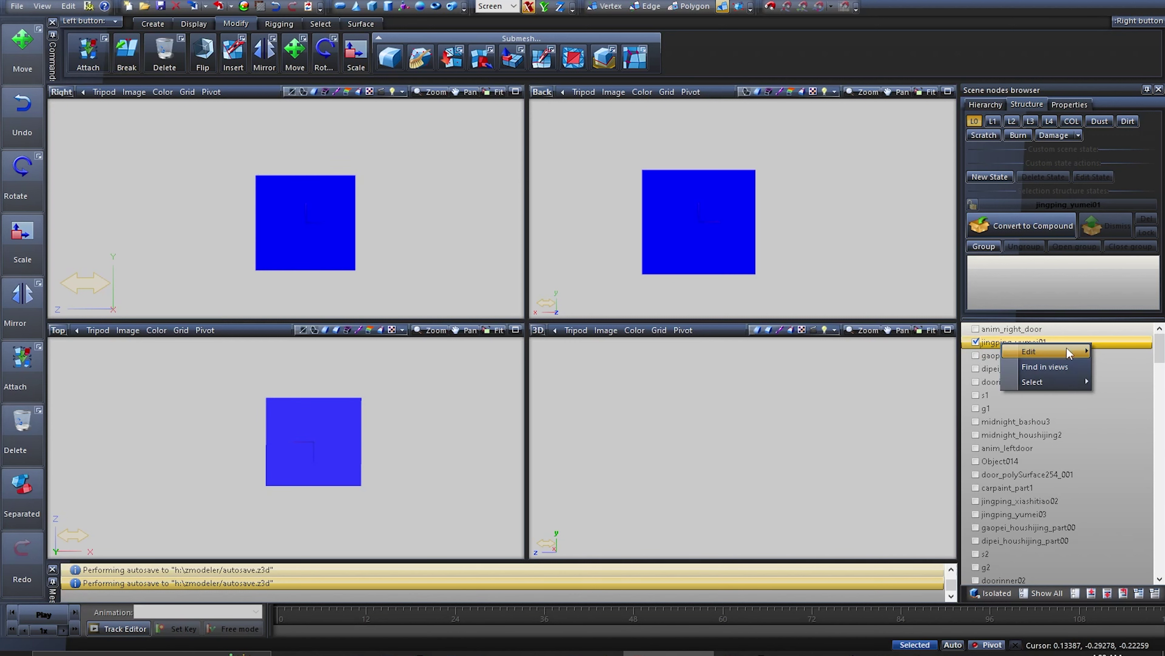
left_click(1129, 352)
Delete the gaopei_houshijing_part01 and dipei_houshijing_part01 nodes from the scene
left_click(976, 342)
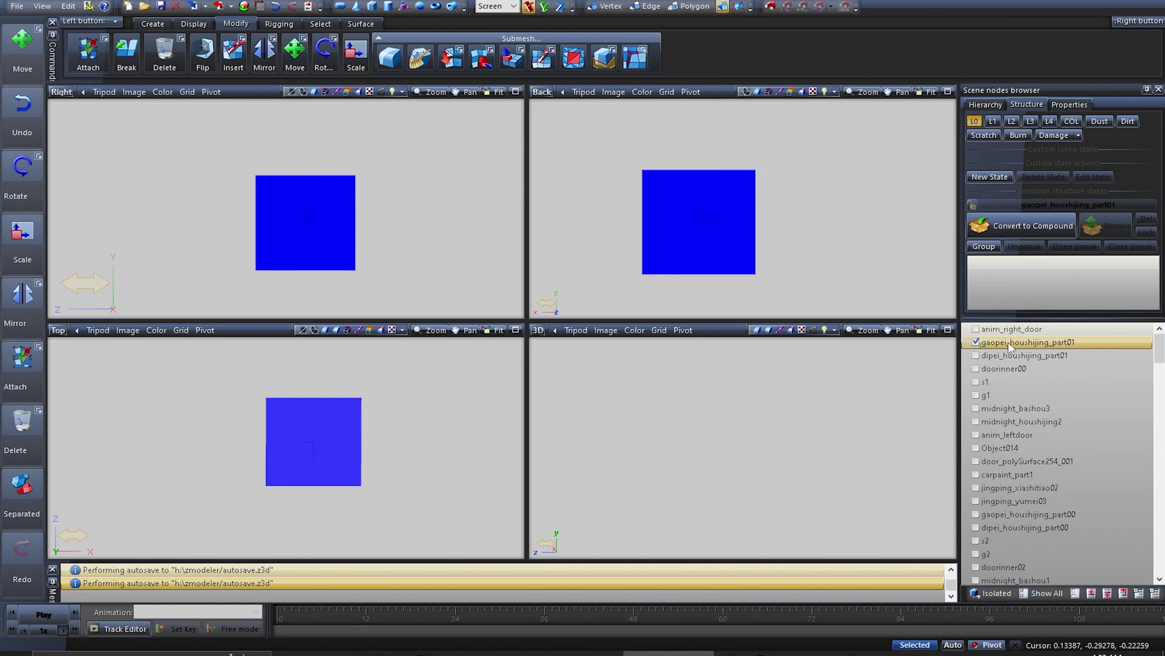
right_click(1008, 343)
left_click(980, 351)
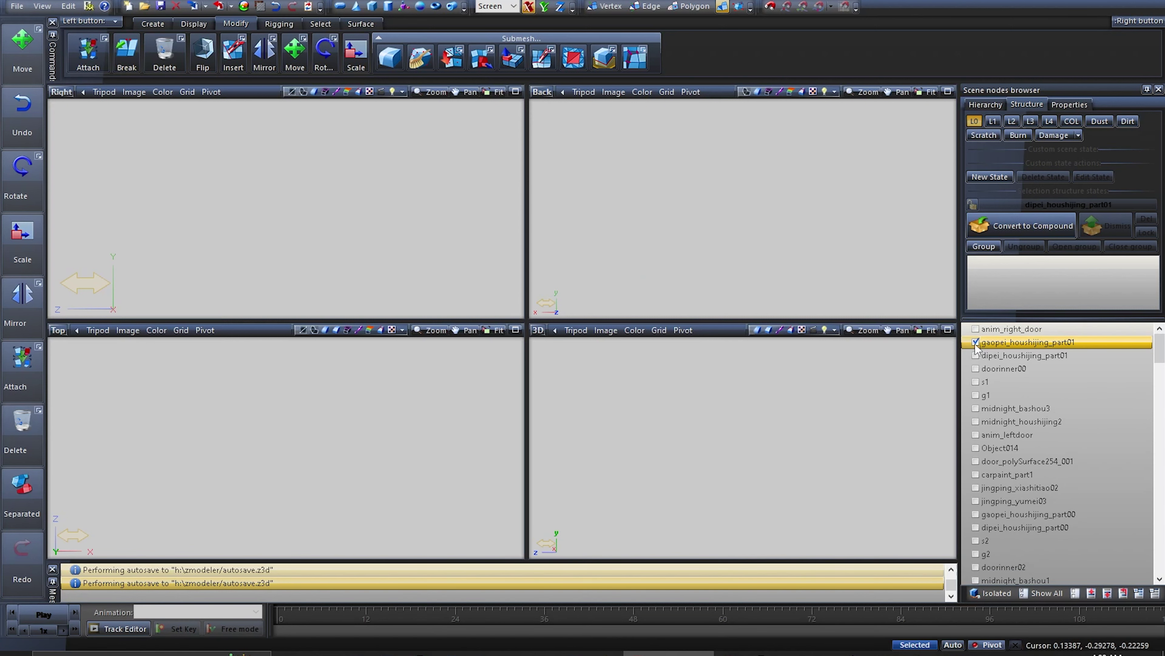
left_click(1005, 341)
right_click(1005, 341)
mouse_move(1055, 354)
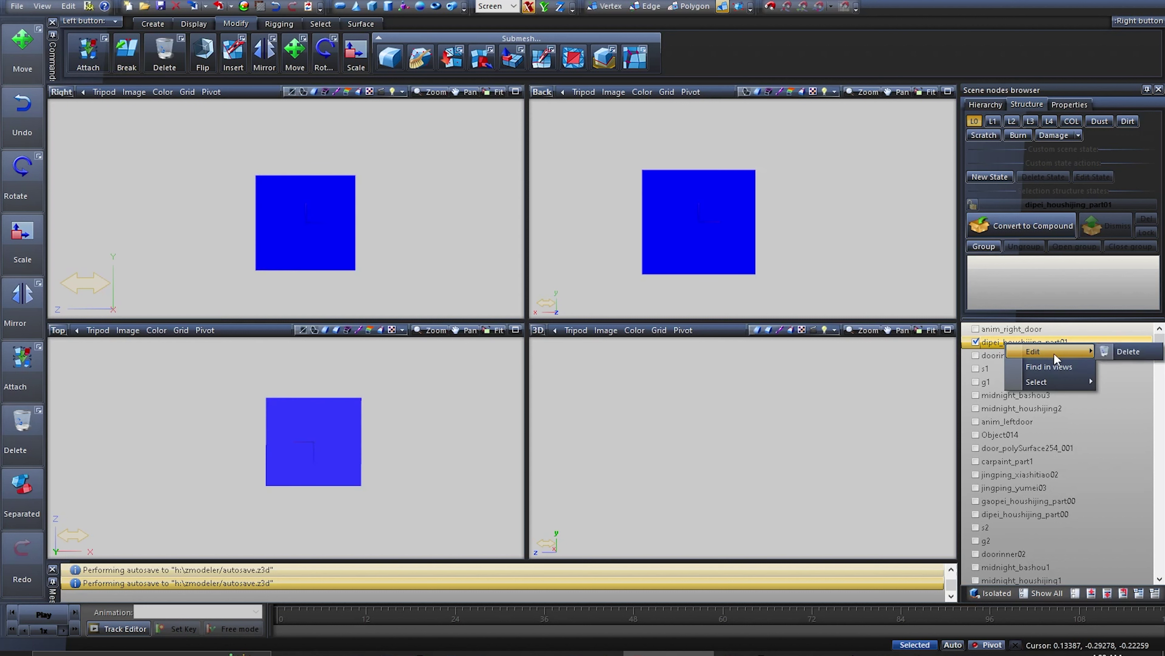
left_click(1115, 346)
Delete the doorinner00, s1 and g1 nodes from the scene
left_click(995, 356)
left_click(981, 344)
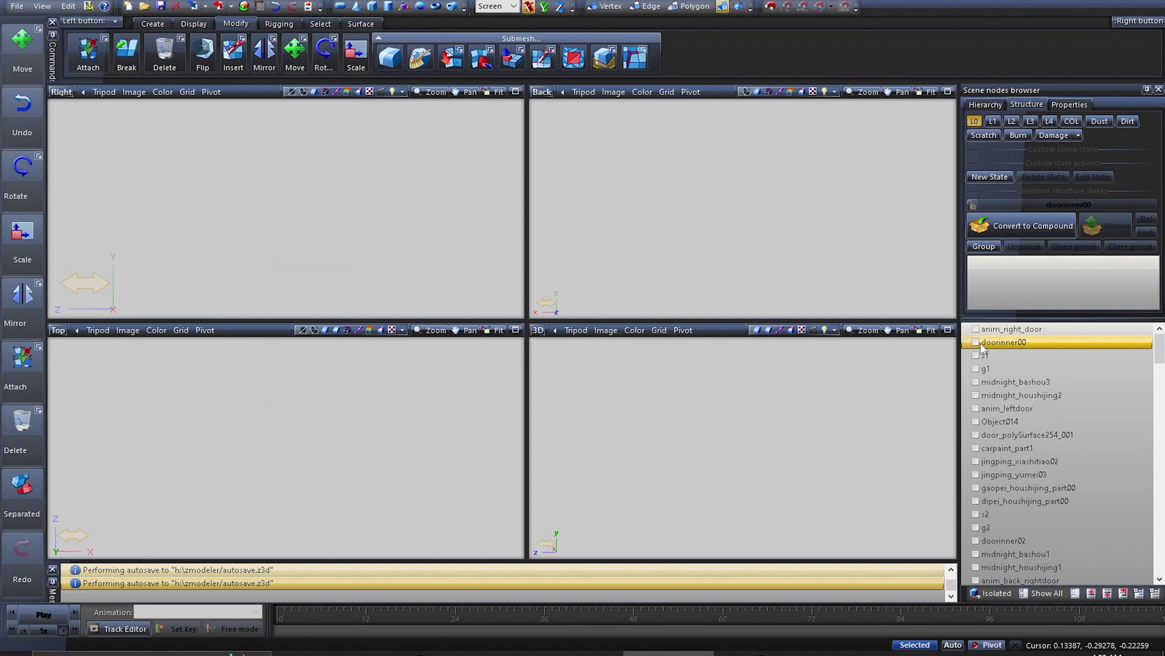
key("Delete")
left_click(975, 342)
right_click(993, 344)
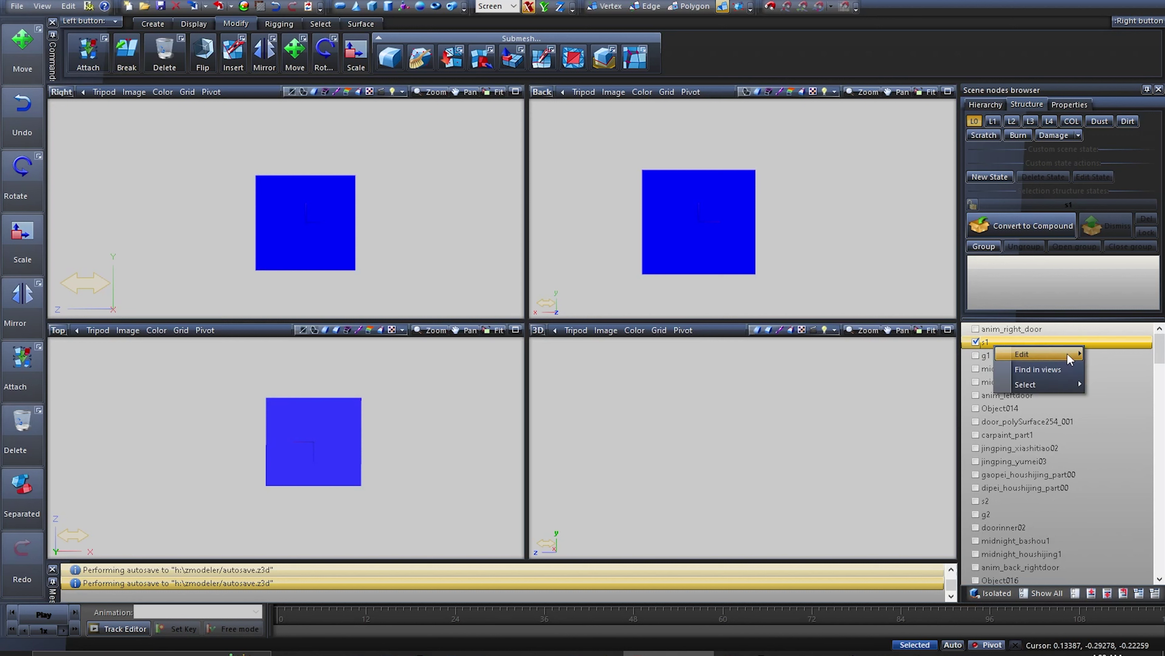
left_click(1067, 354)
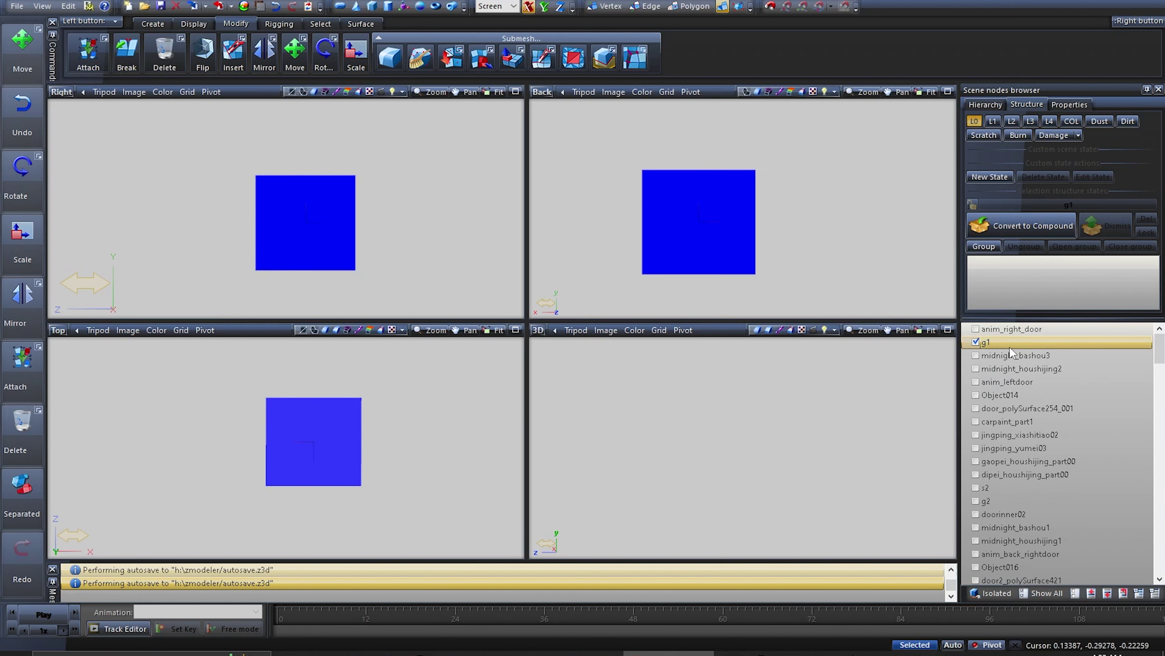
right_click(1010, 348)
mouse_move(1066, 353)
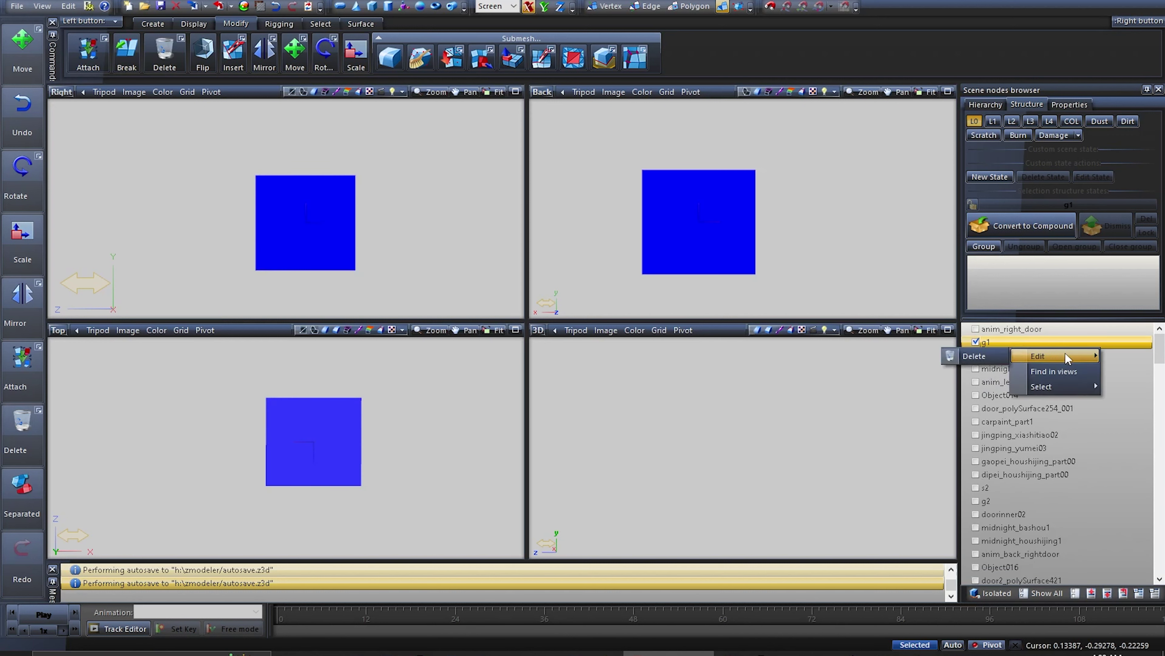
left_click(958, 357)
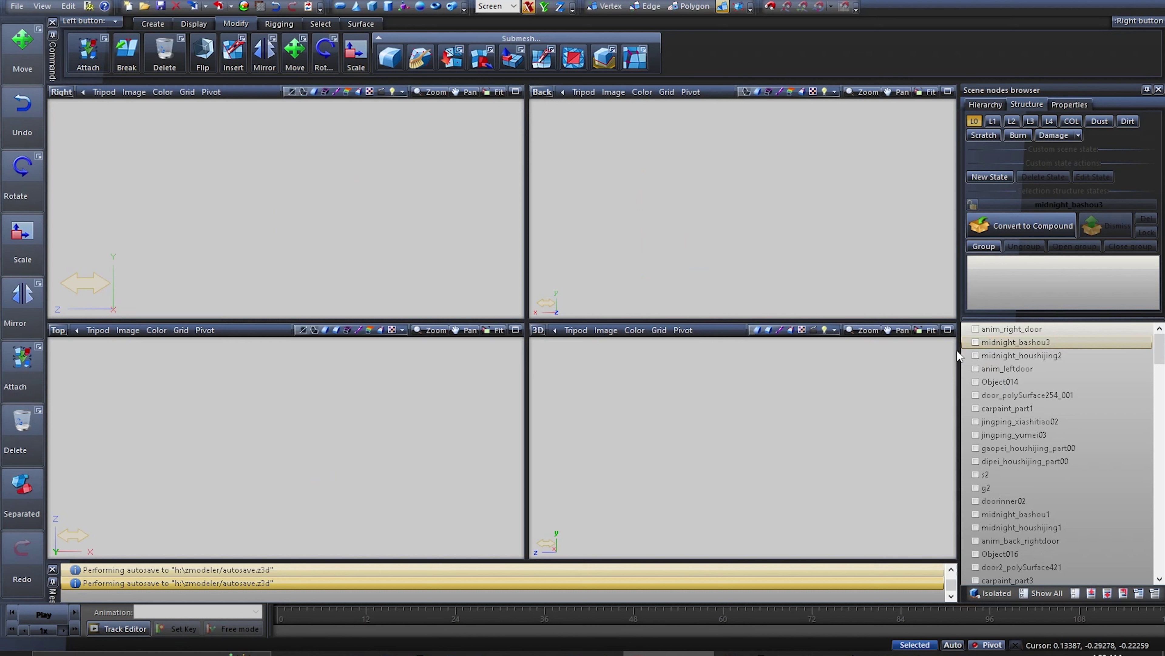
Delete the midnight_bashou3 and midnight_houshijing2 nodes from the scene
left_click(975, 342)
right_click(984, 343)
mouse_move(1037, 353)
left_click(968, 343)
left_click(976, 342)
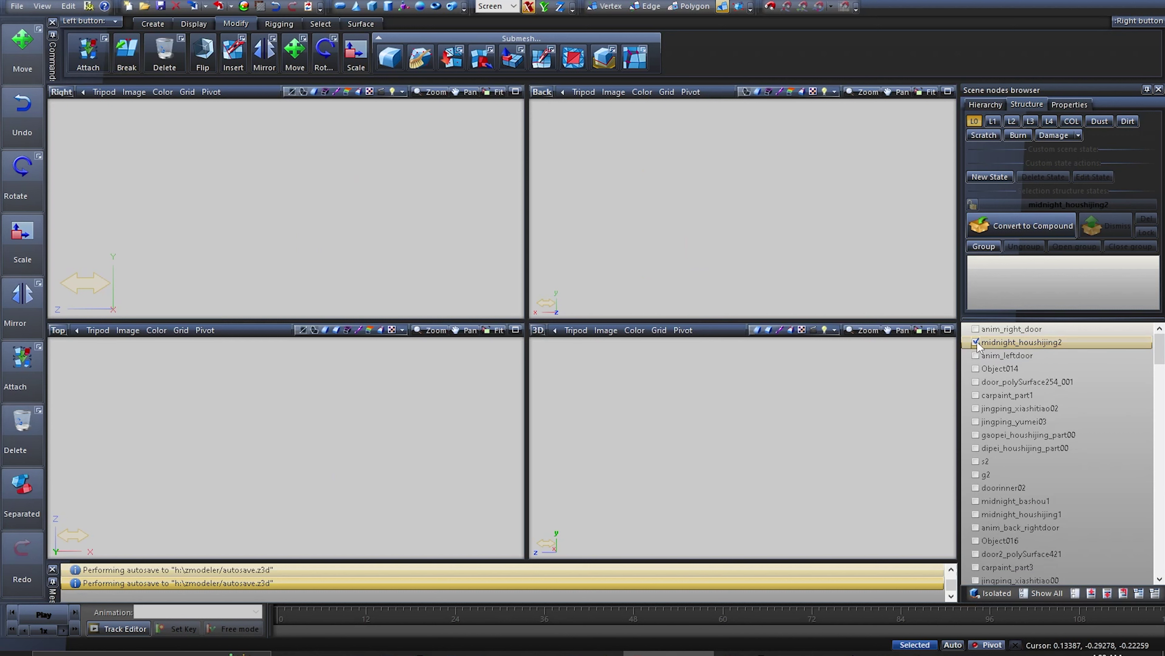
right_click(994, 344)
left_click(1088, 351)
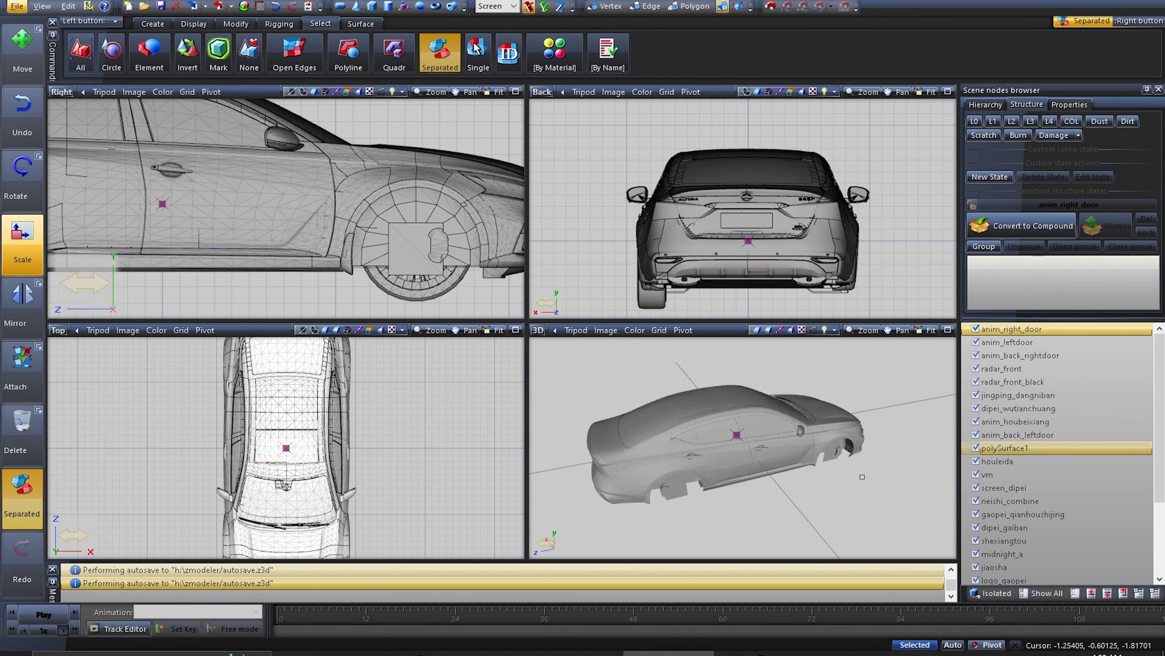
Rename the anim_right_door node to right_door
middle_click_drag(862, 477, 664, 469)
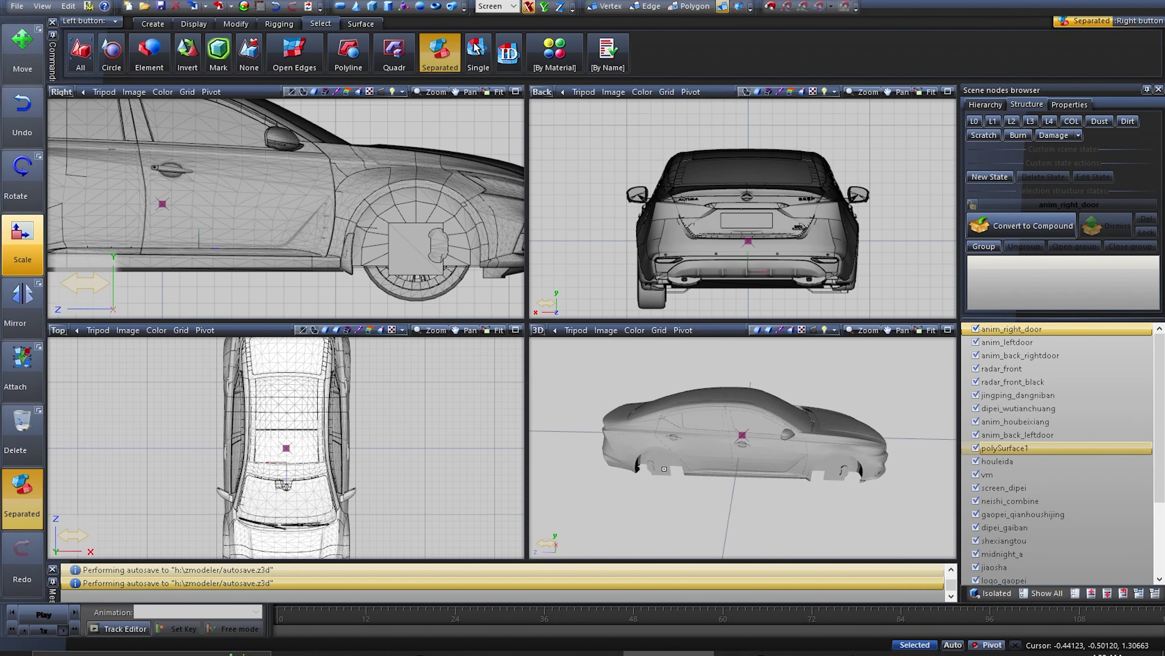
middle_click_drag(859, 484, 902, 500)
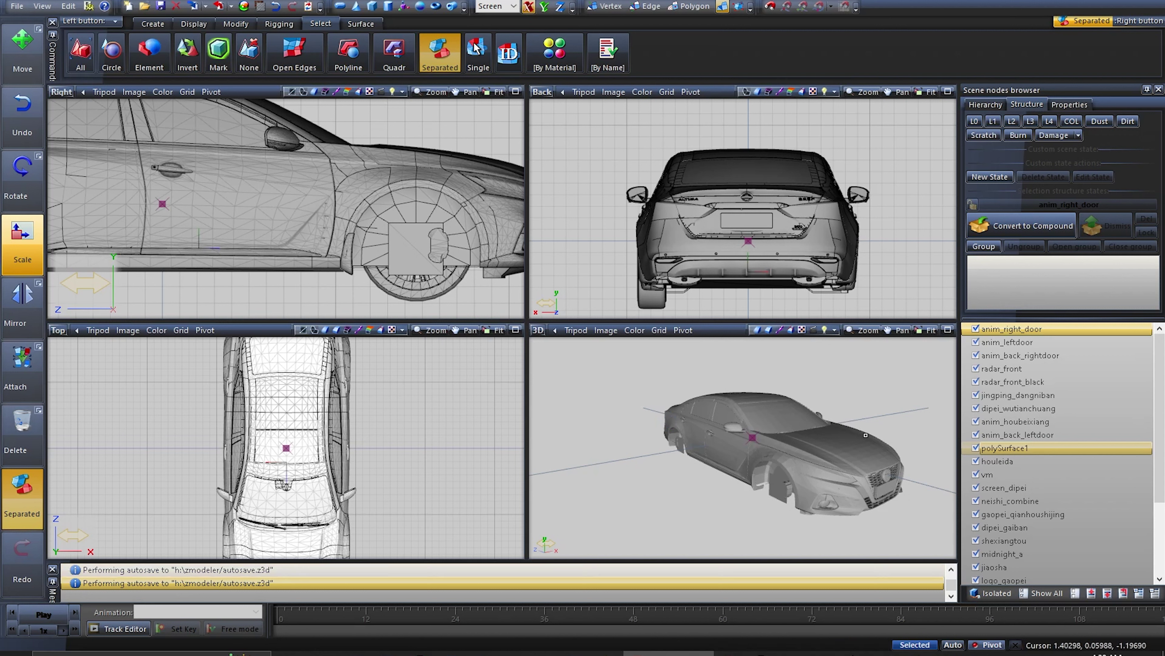
double_click(1065, 328)
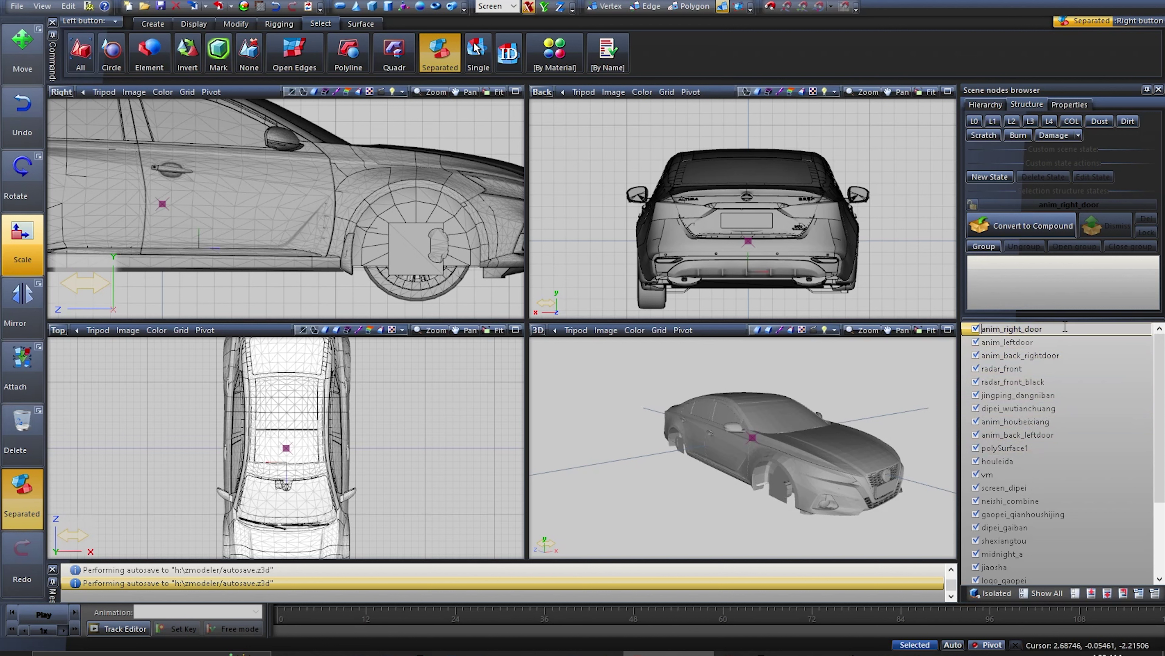
key("BackSpace")
left_click(1041, 344)
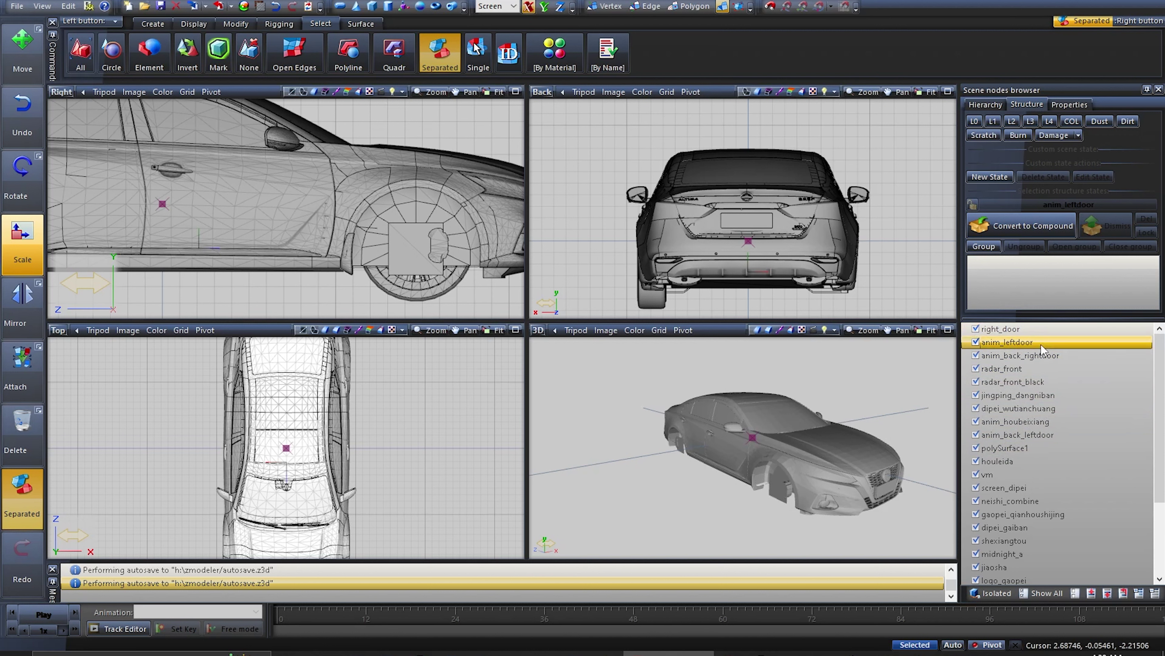
Show only the right_door and anim_leftdoor nodes and rename anim_leftdoor to leftdoor
middle_click_drag(913, 399, 908, 494)
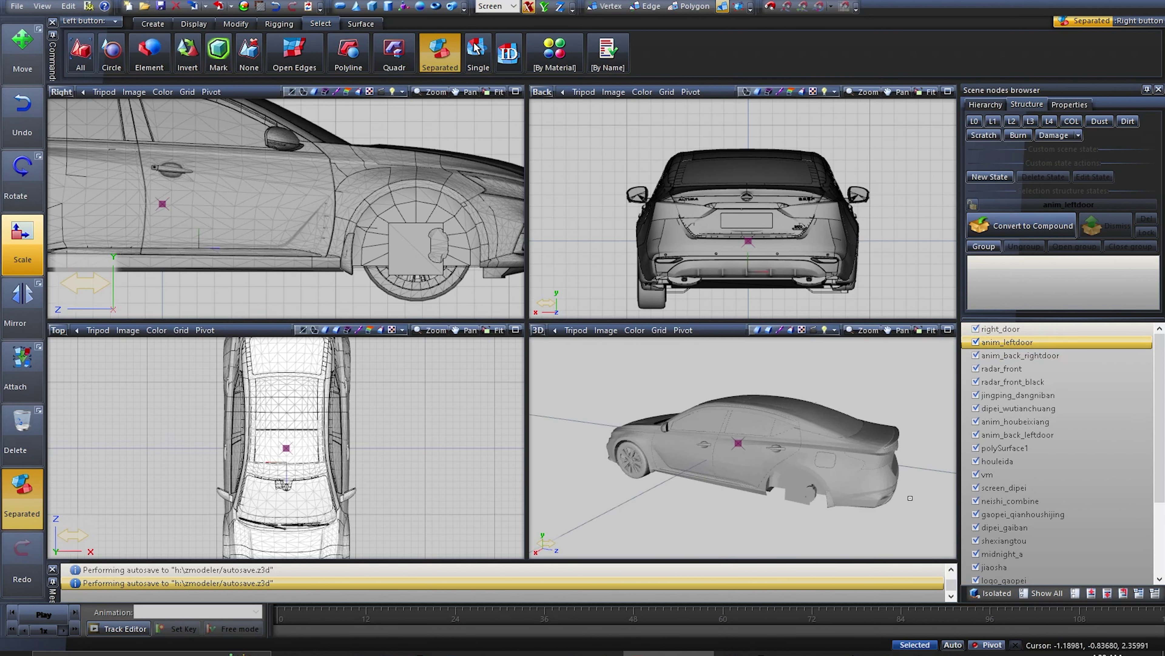
left_click(1075, 593)
left_click(975, 329)
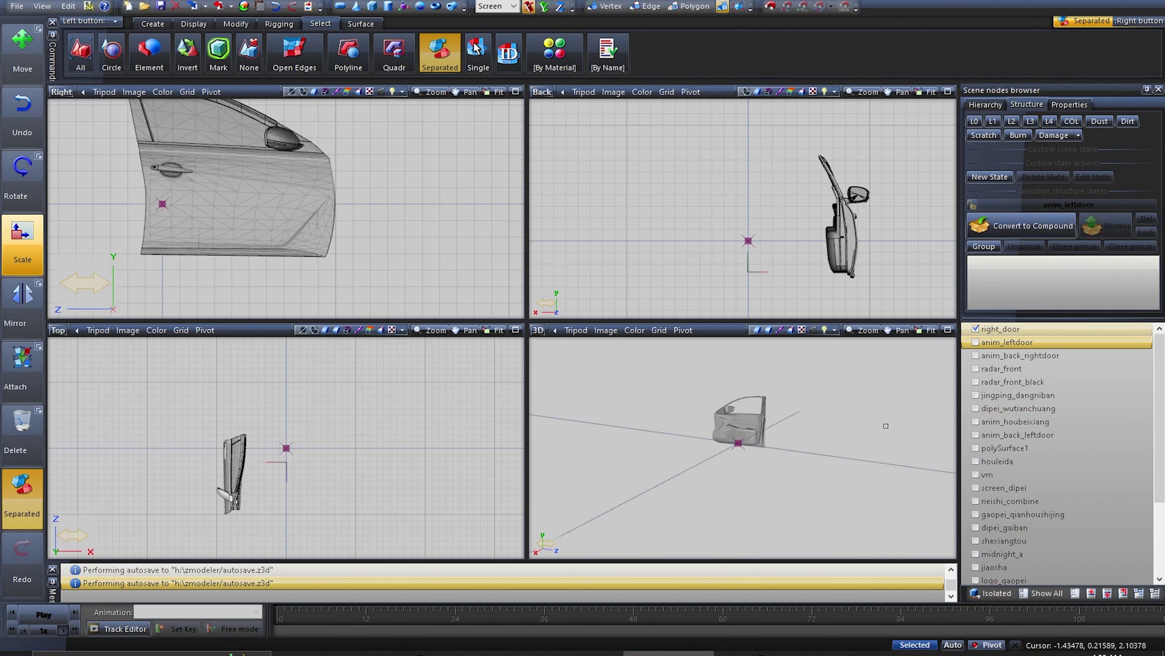
middle_click_drag(803, 436, 872, 427)
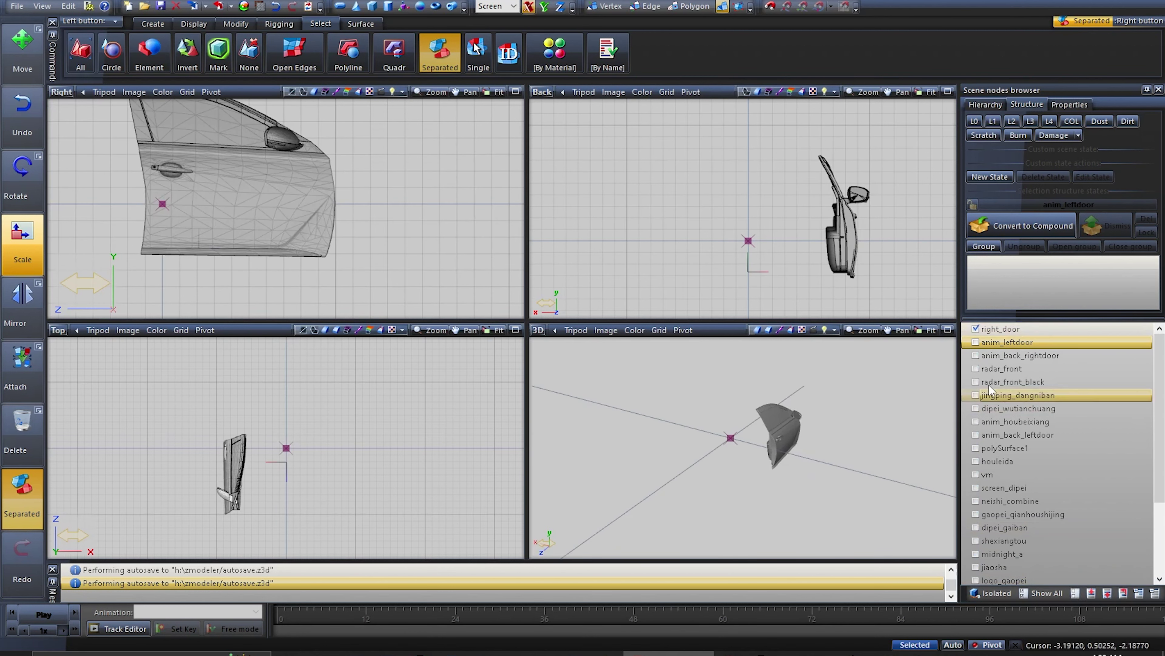
left_click(975, 342)
middle_click_drag(794, 395, 886, 379)
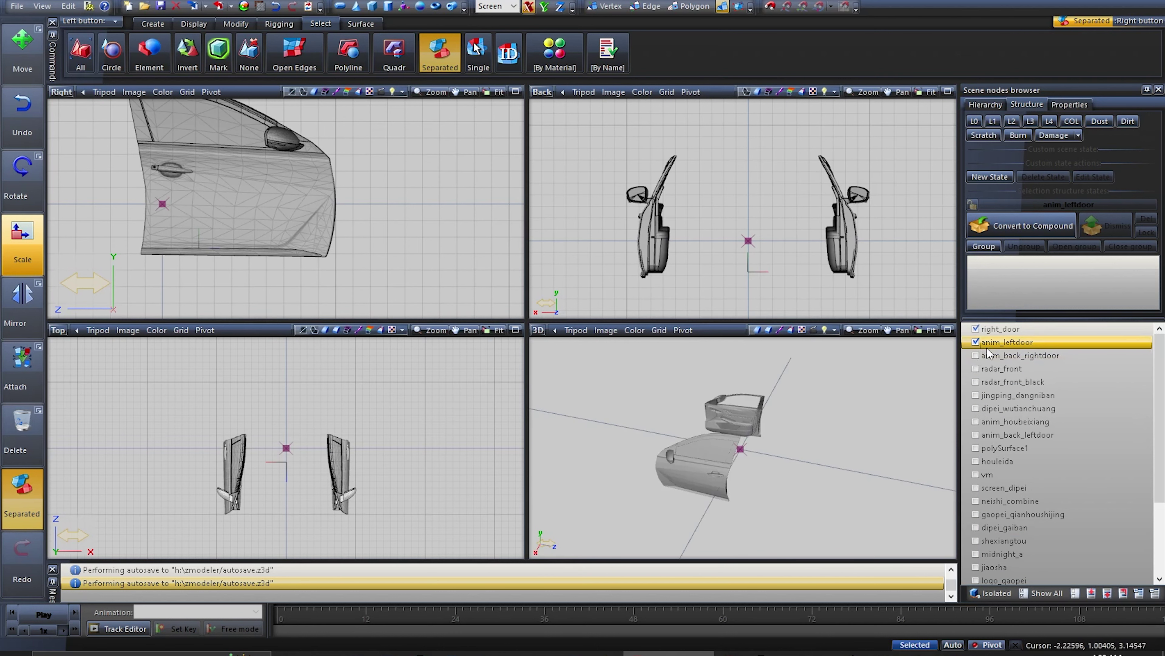
left_click(1003, 341)
key("BackSpace")
left_click(1033, 358)
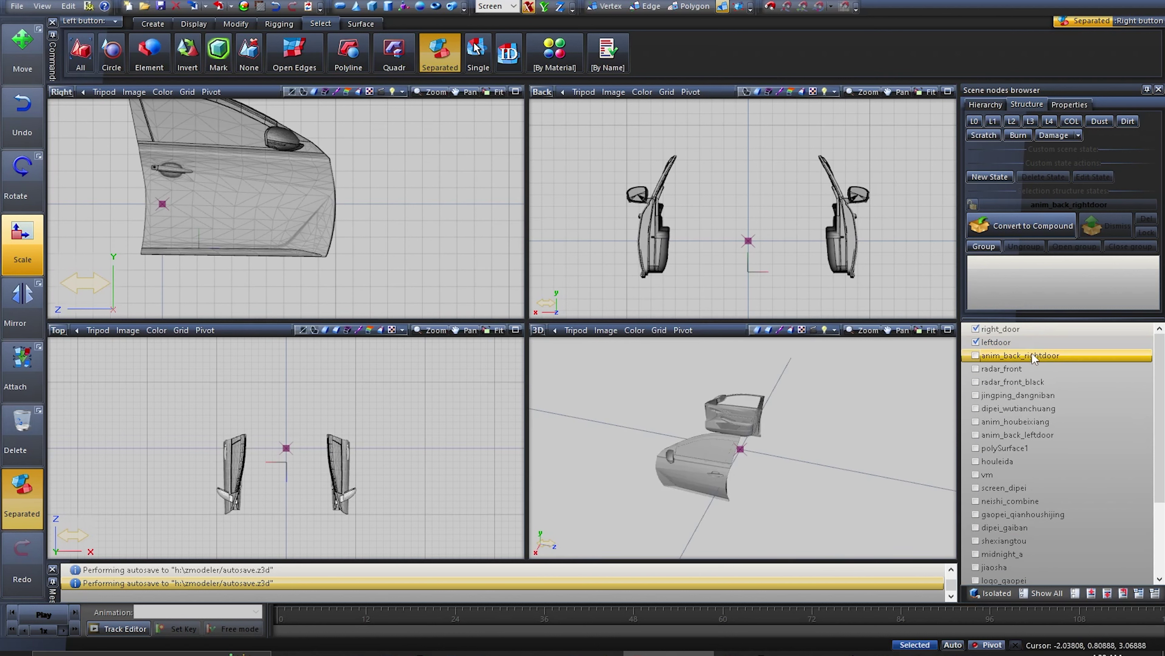
Show the anim_back_rightdoor node together with the front doors and rename it to back_rightdoor
middle_click_drag(818, 417, 775, 420)
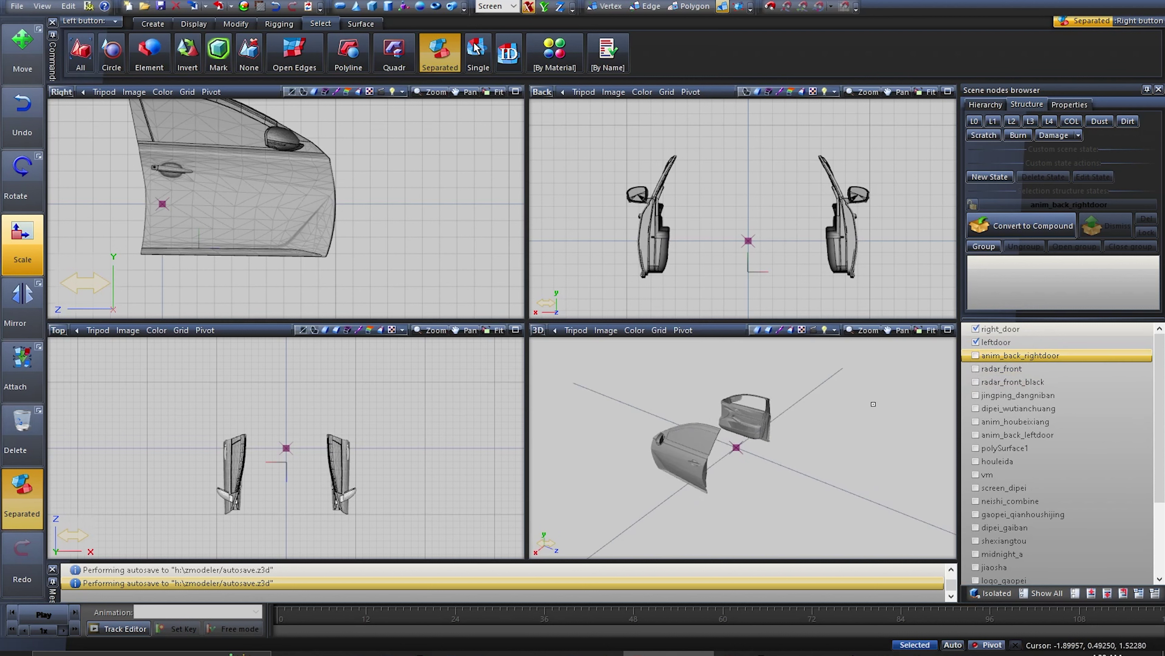
left_click(975, 356)
left_click(1017, 355)
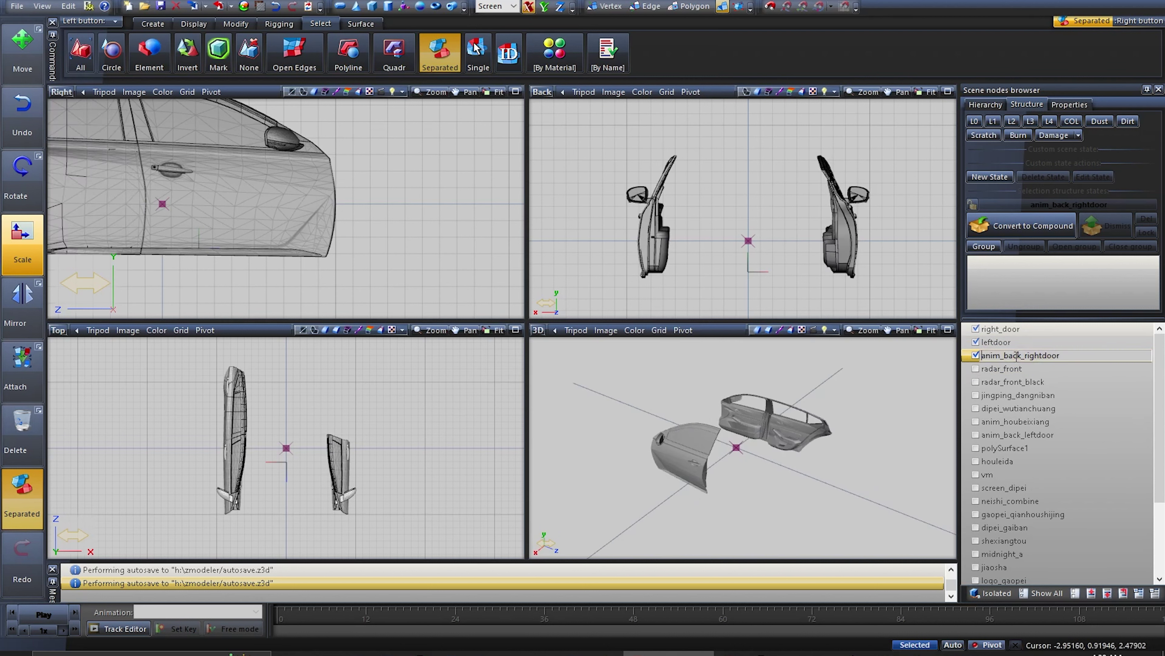
double_click(1005, 355)
left_click(1019, 356)
key("BackSpace")
key("Return")
left_click(1005, 369)
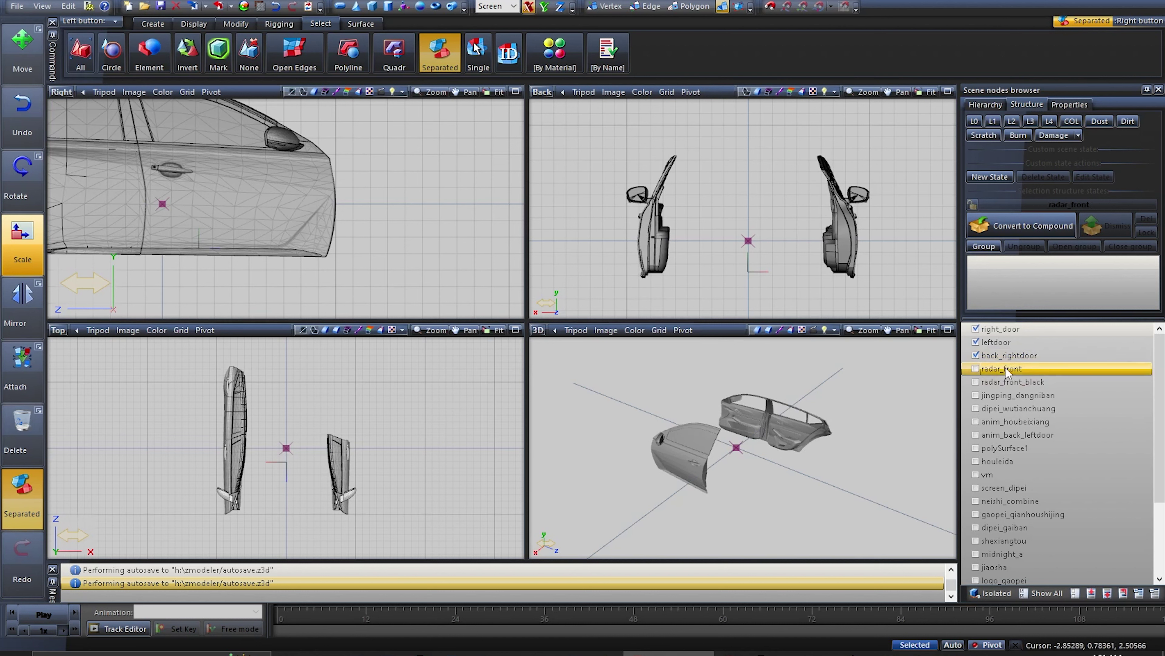
Check which car parts the radar_front_black, jingping_dangniban and dipei_wutianchuang nodes contain by showing them briefly beside the doors
left_click(977, 382)
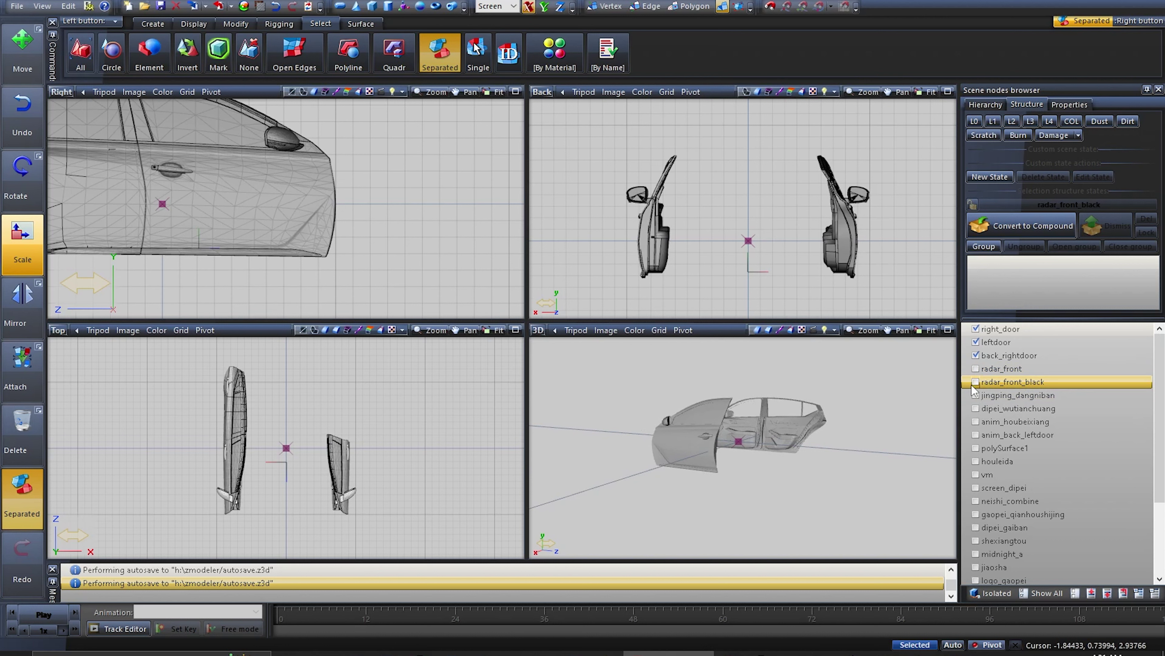
left_click(975, 394)
middle_click_drag(890, 426, 949, 414)
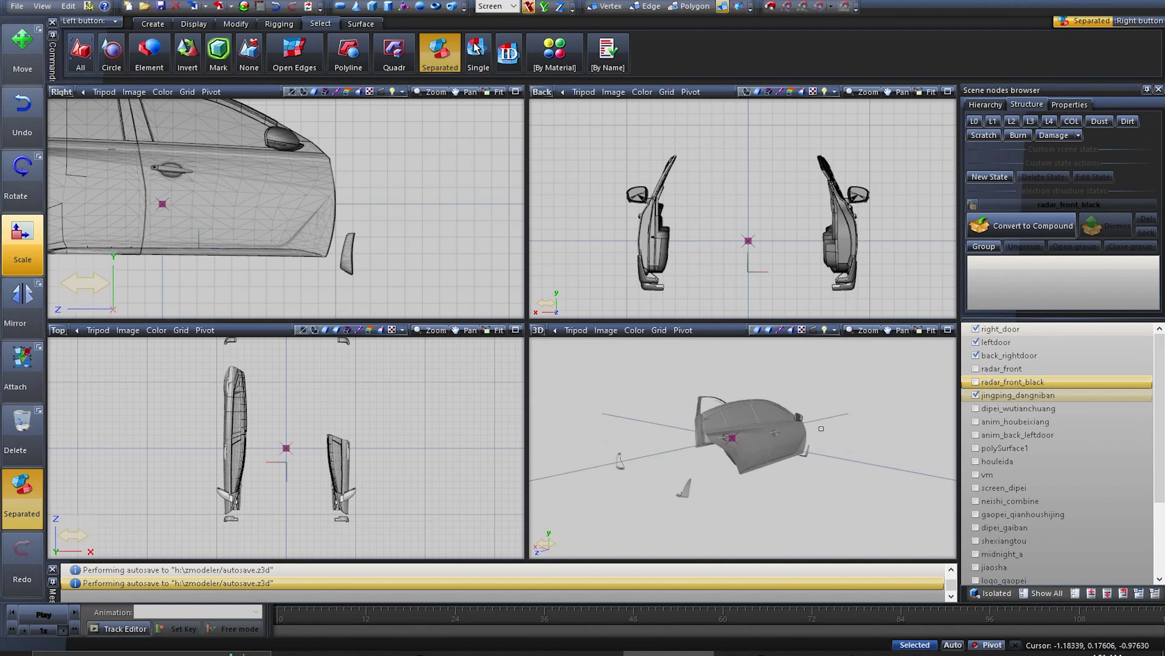
left_click(976, 395)
left_click(976, 408)
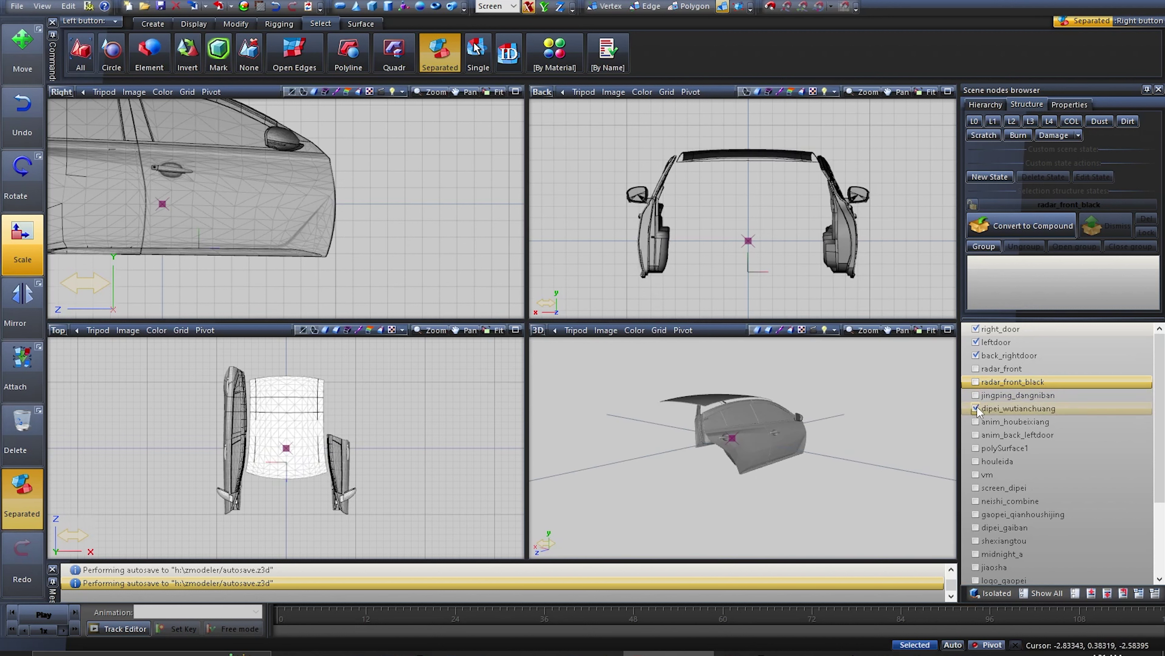
middle_click_drag(936, 416, 835, 442)
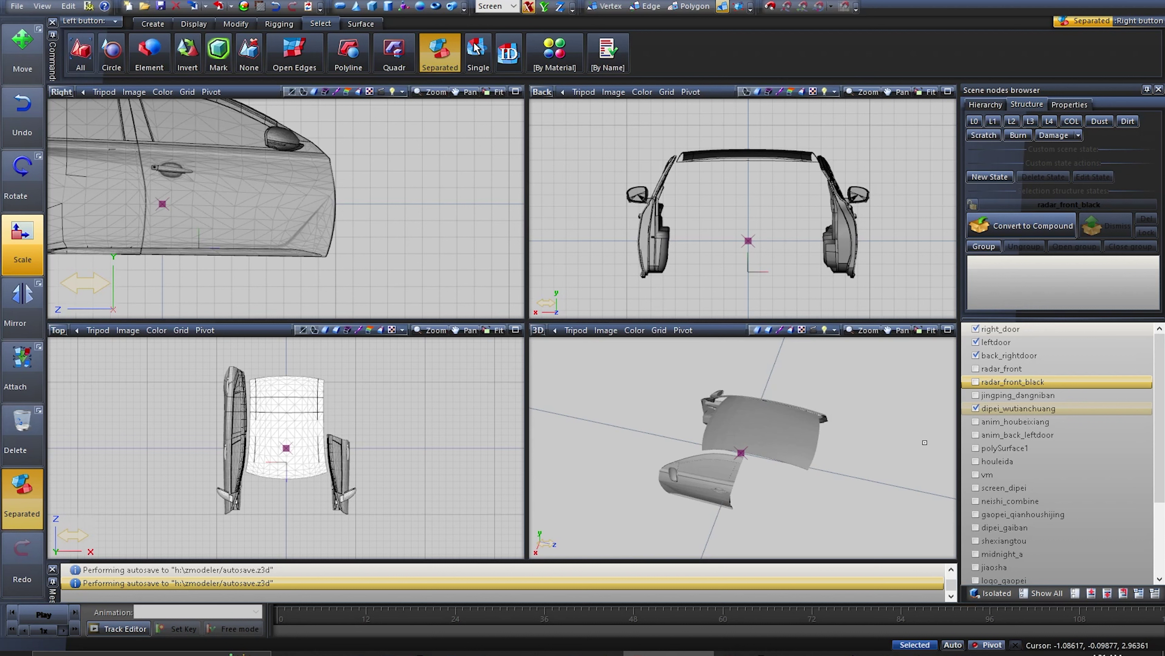
left_click(976, 408)
Identify the trunk lid node anim_houbeixiang by toggling its visibility and rename it to boot
left_click(976, 422)
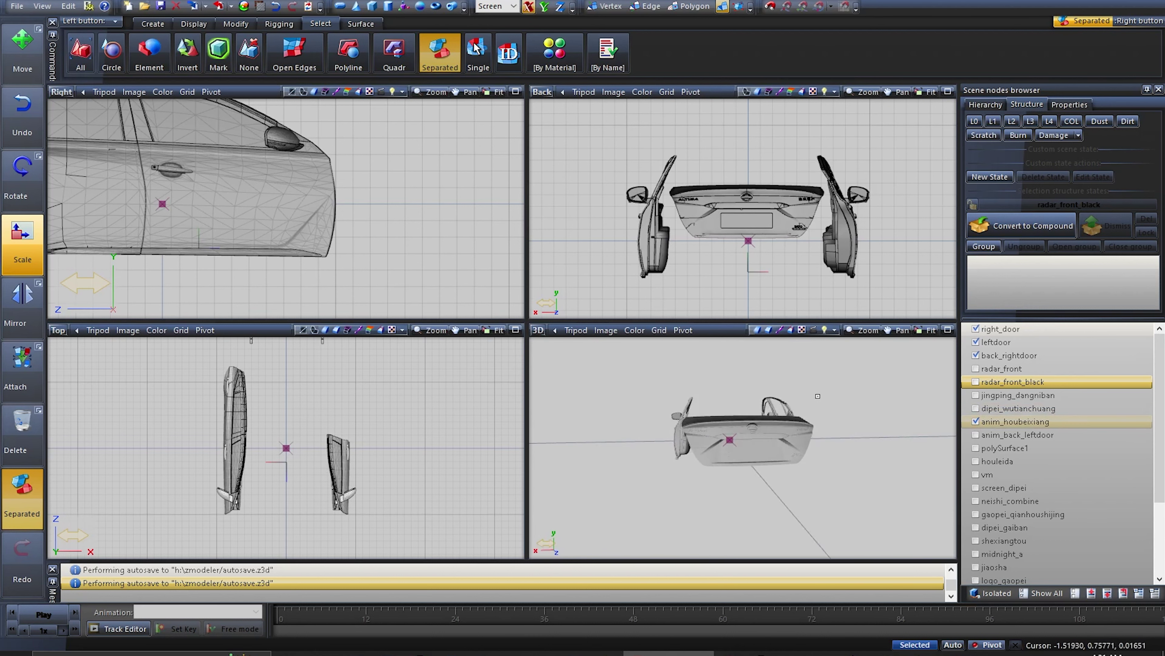
left_click(976, 422)
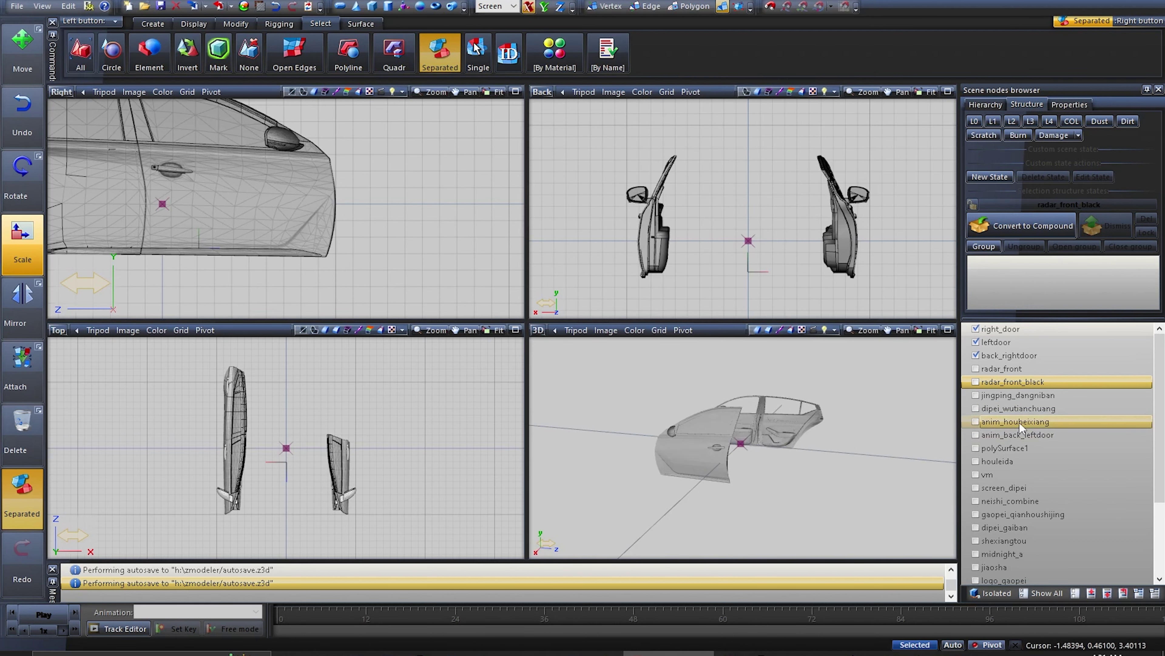
left_click(1020, 422)
left_click(1054, 420)
type("boot")
key("Return")
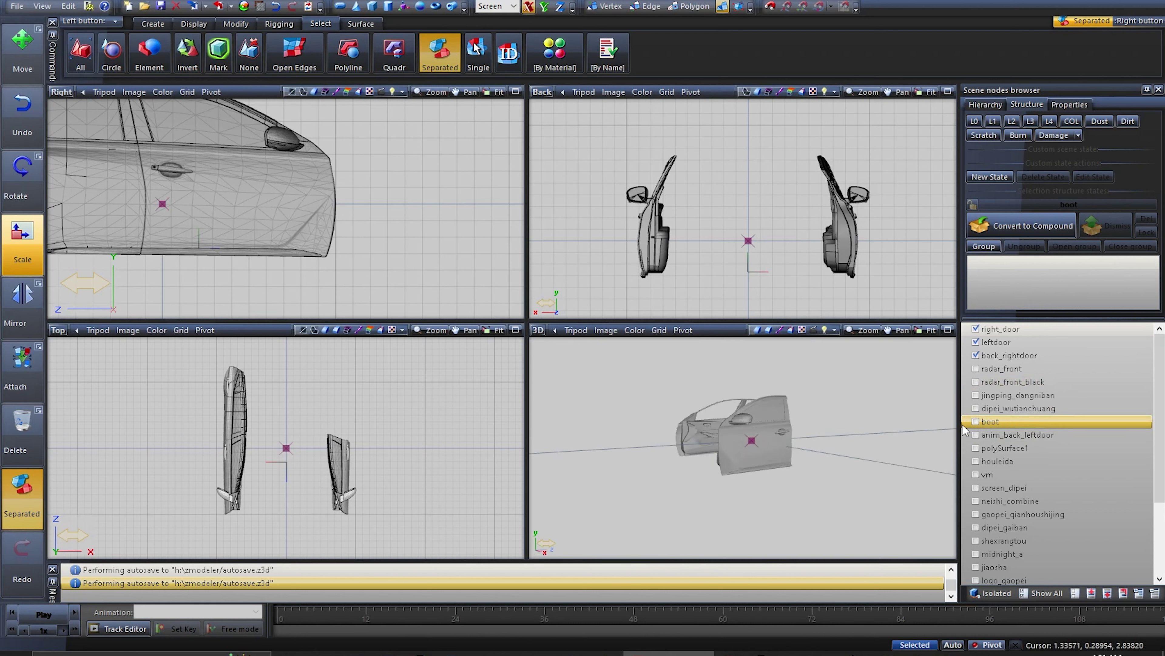
left_click(976, 422)
middle_click_drag(840, 474, 762, 463)
left_click(976, 421)
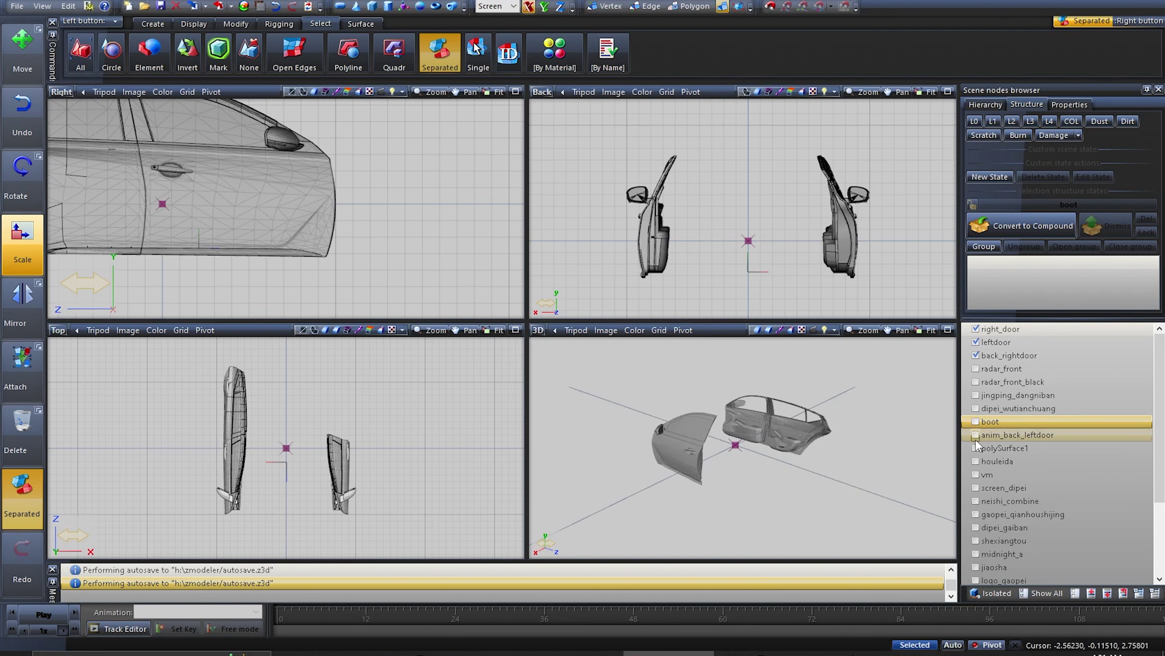
Show the anim_back_leftdoor node with the other doors and rename it to back_leftdoor
left_click(1023, 435)
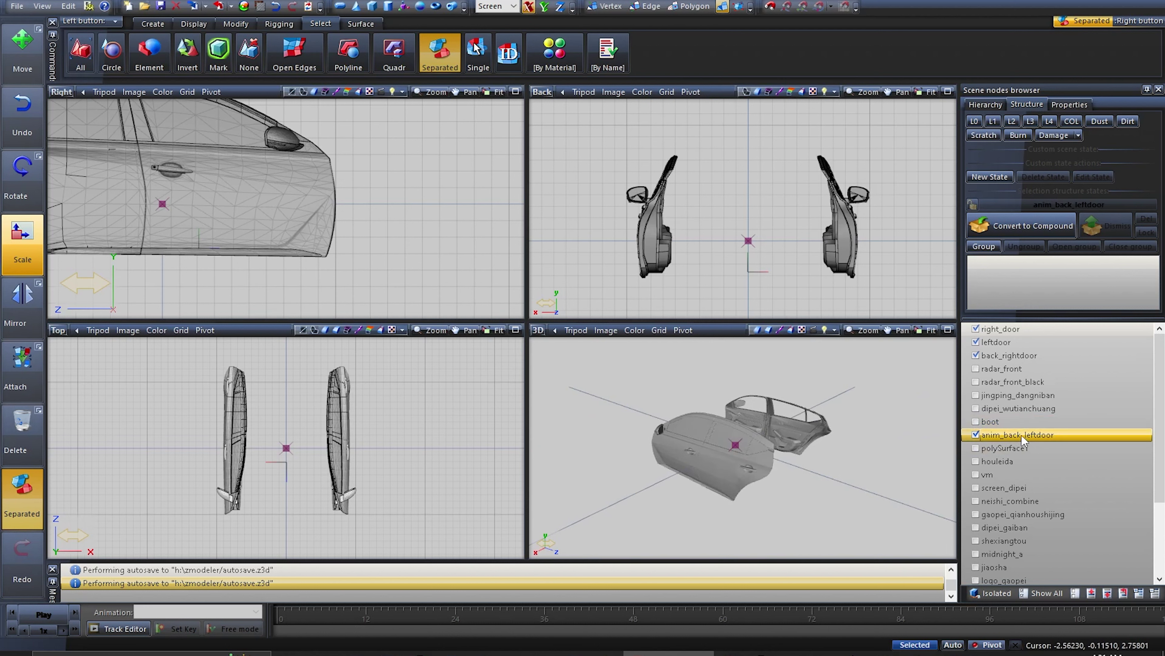
left_click(1022, 435)
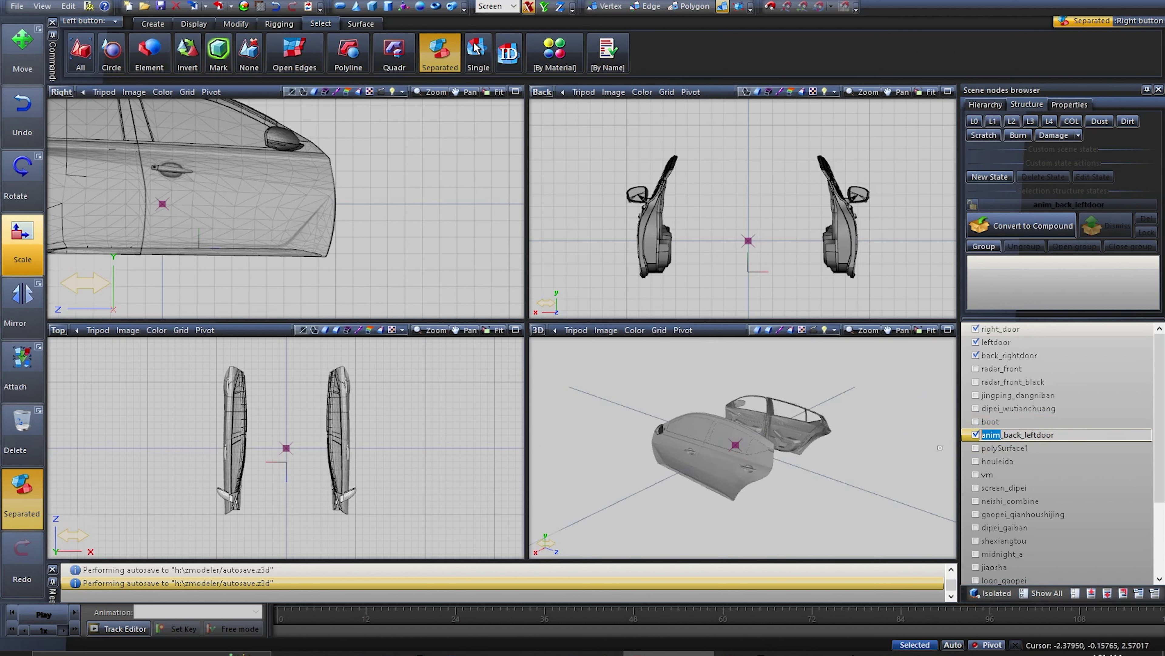
key("Delete")
key("Delete")
left_click(1014, 448)
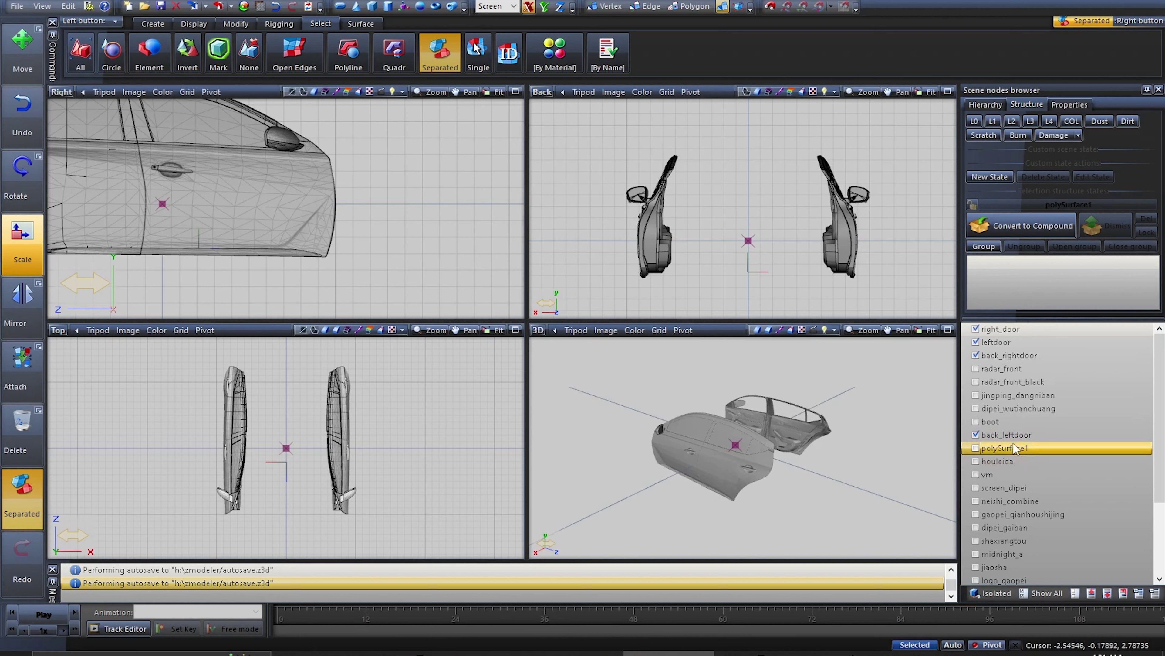
Check which car parts the polySurface1 and houleida nodes contain by toggling their visibility
left_click(976, 448)
middle_click_drag(814, 484, 786, 478)
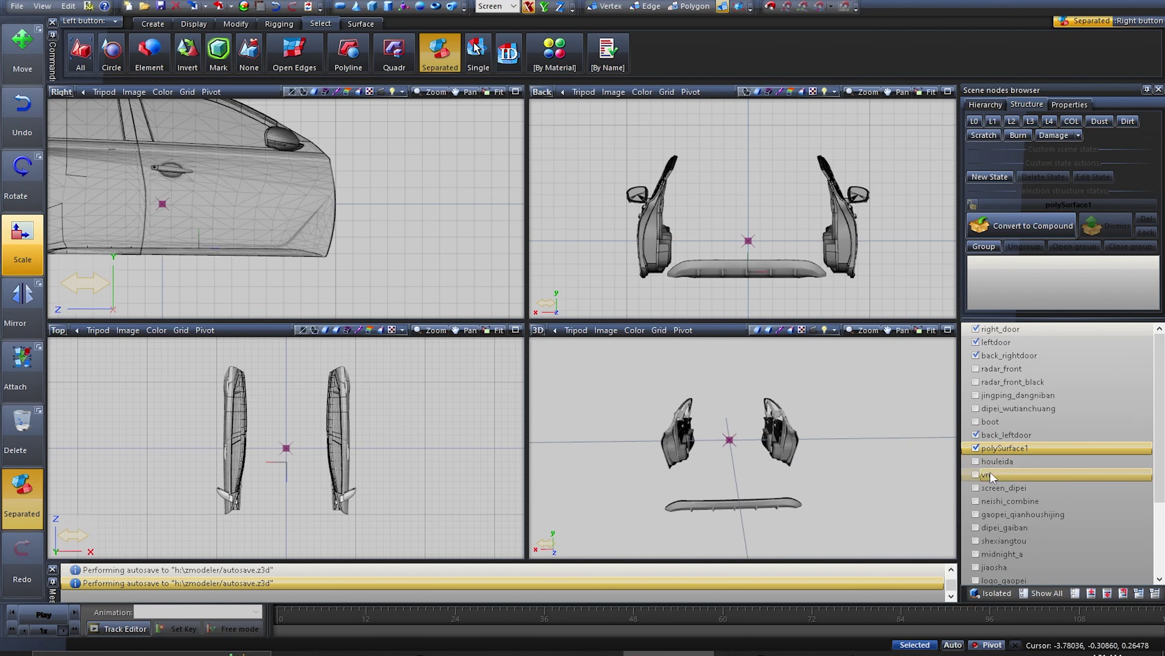
left_click(975, 449)
left_click(976, 461)
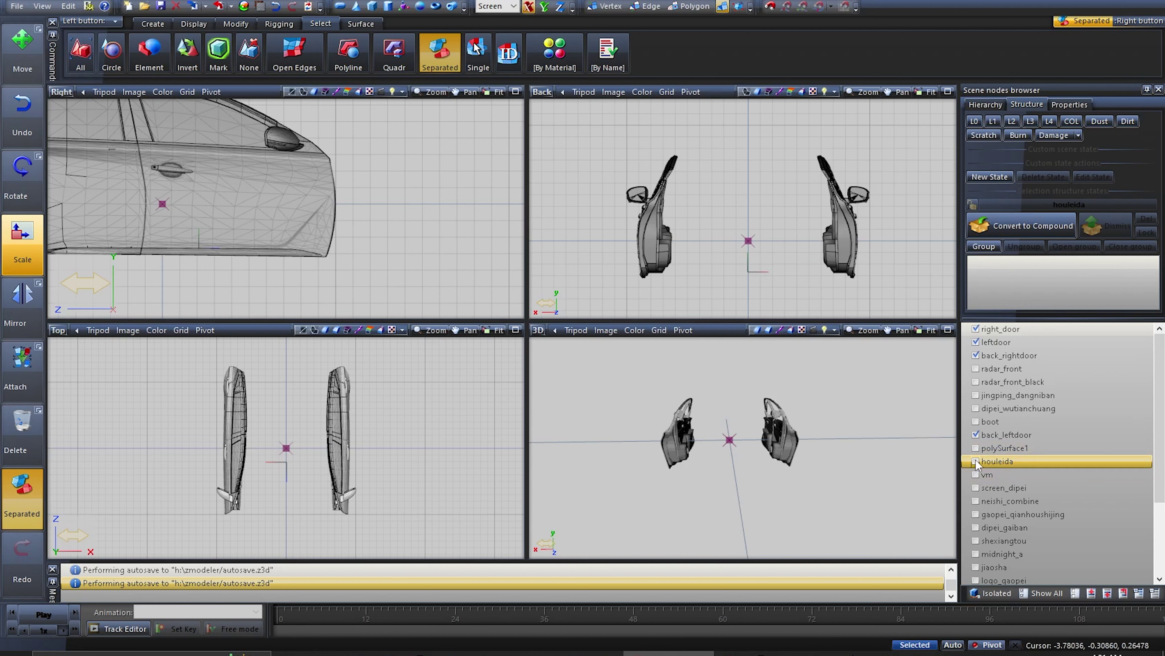
middle_click_drag(832, 487, 846, 482)
left_click(977, 462)
Hide all nodes and nest the leftdoor, back_leftdoor and back_rightdoor nodes under right_door
left_click(1075, 593)
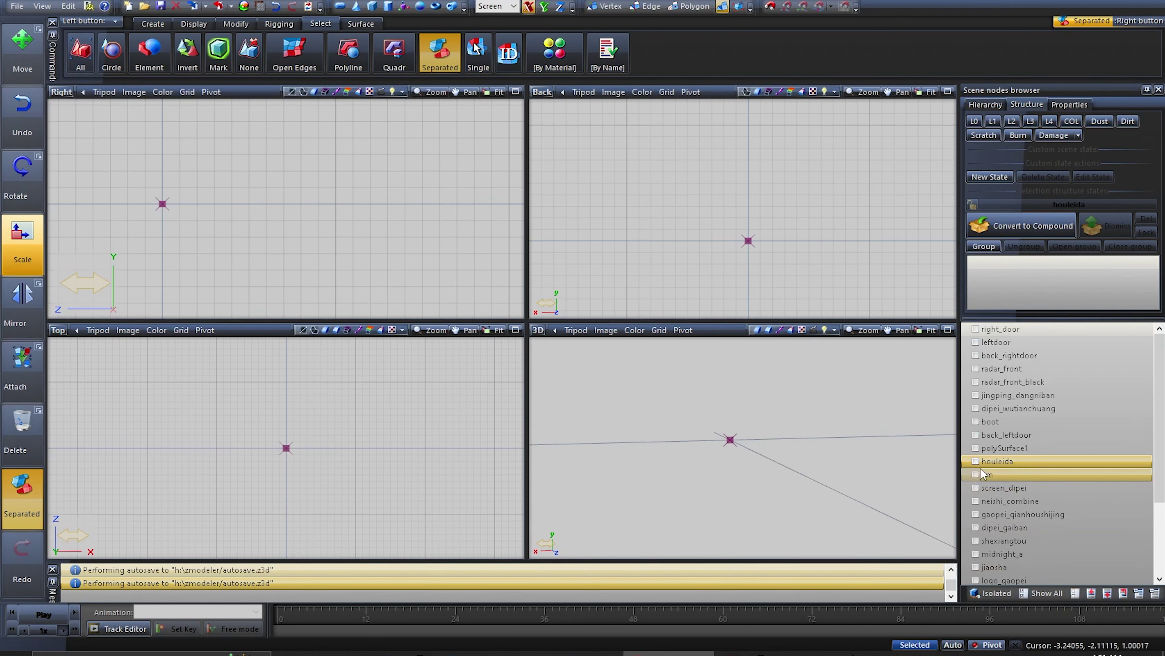
left_click(976, 461)
left_click(1009, 356)
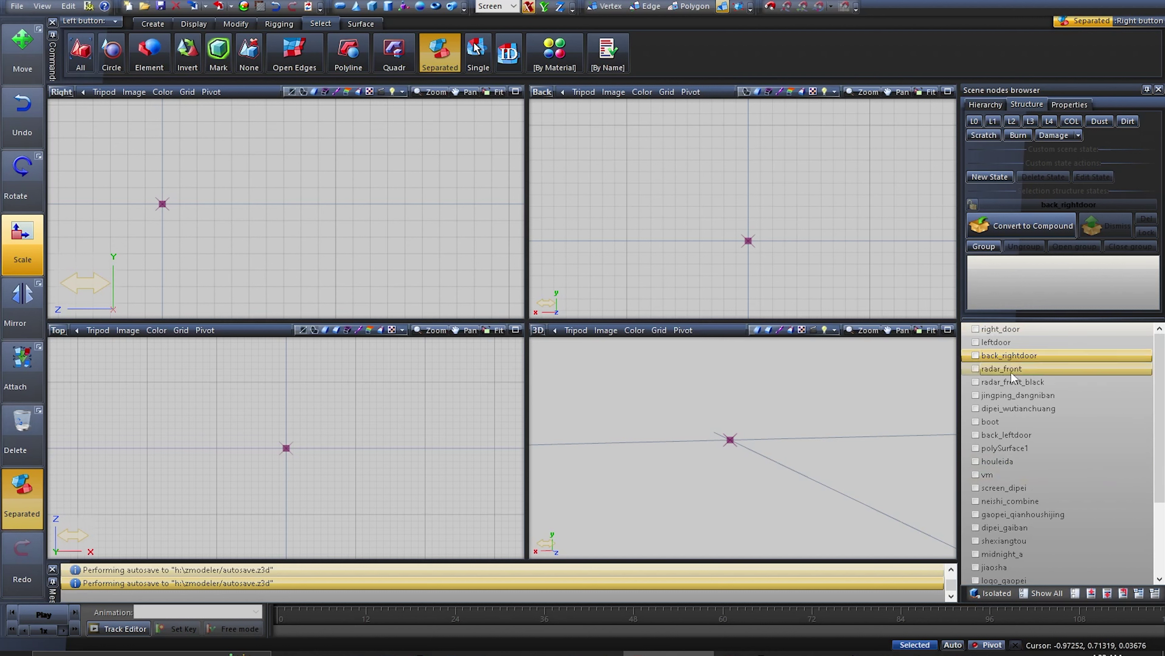
scroll(1005, 381, "down", 1)
scroll(1003, 392, "up", 1)
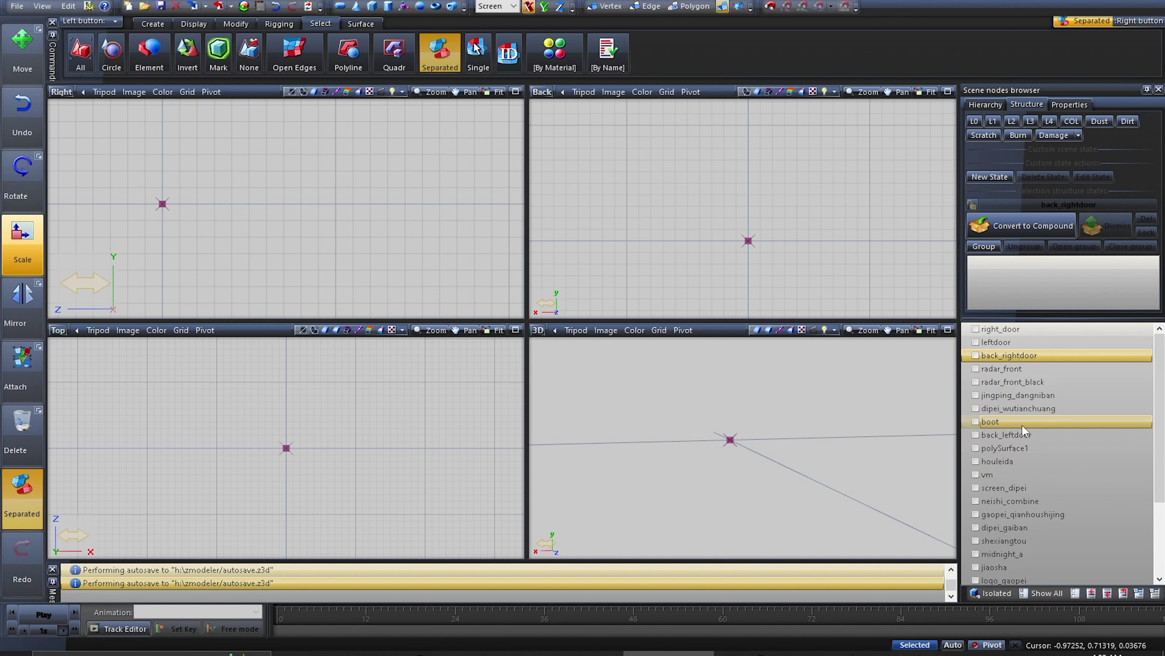
left_click(1019, 433)
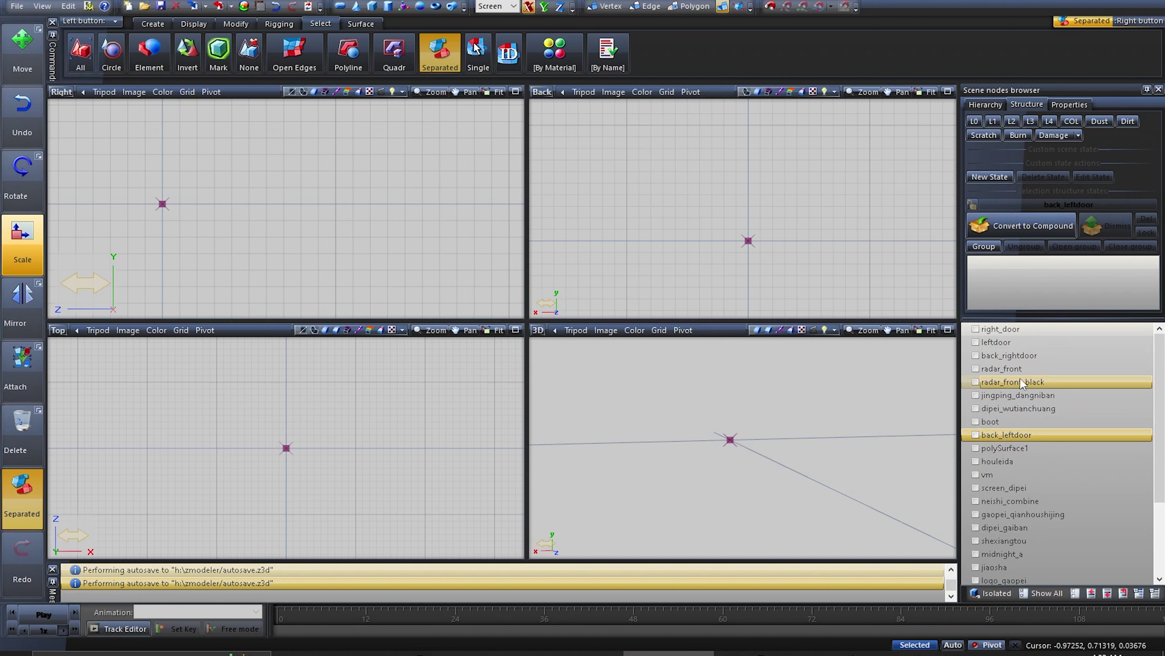
left_click(1011, 344, "ctrl")
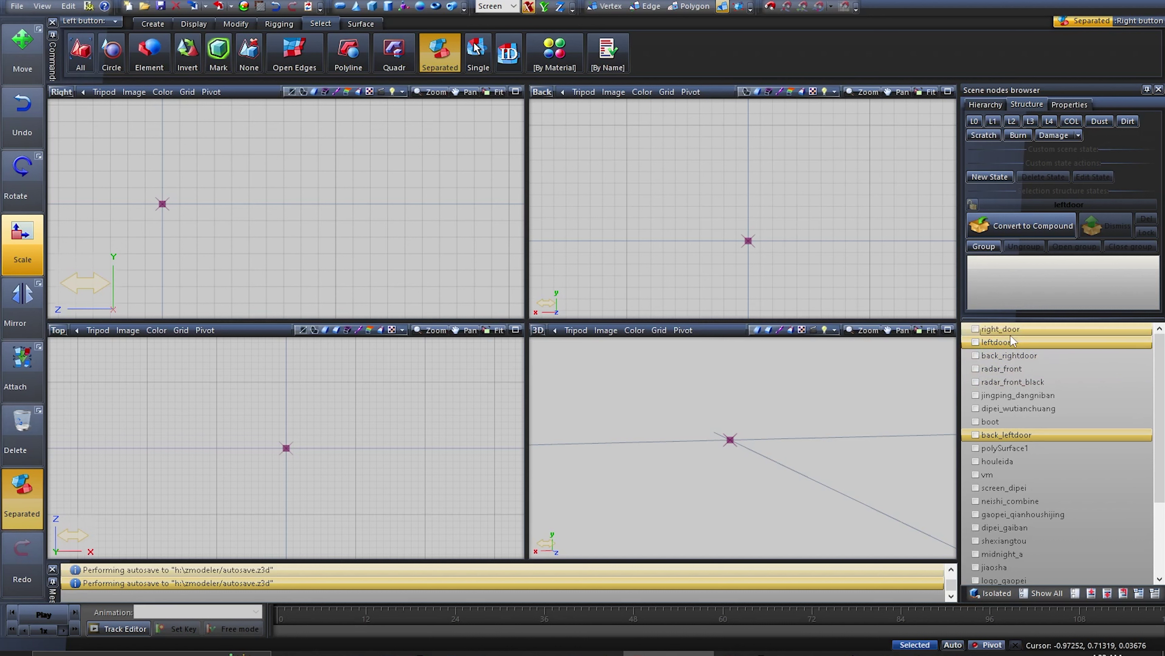
left_click_drag(1008, 347, 1020, 330)
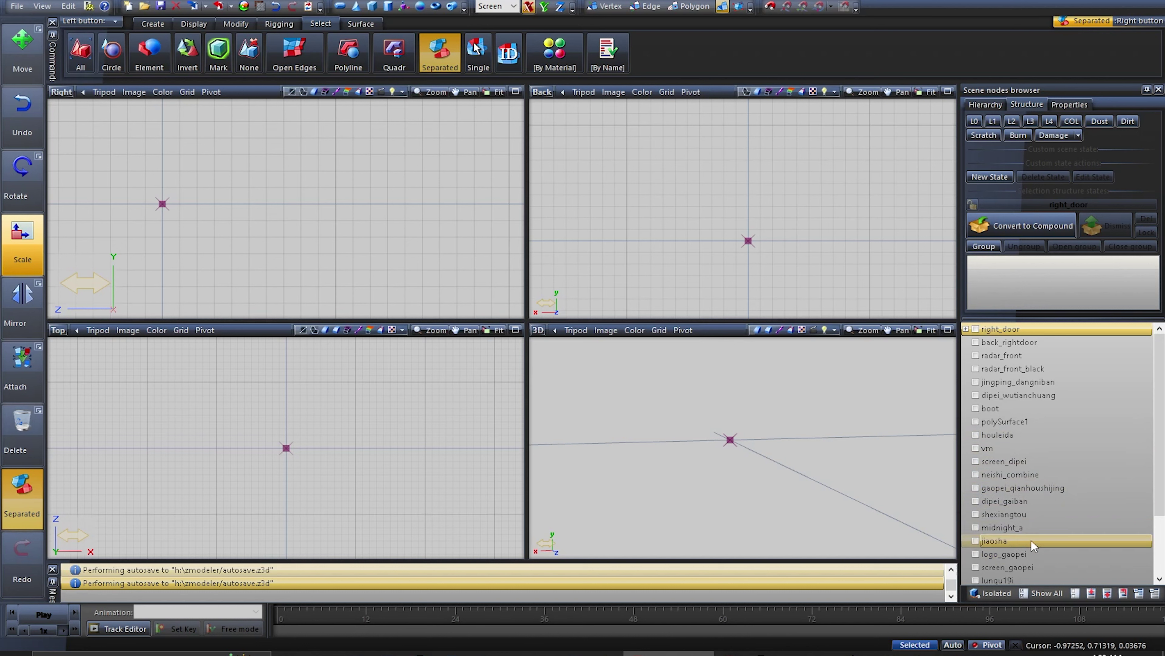
scroll(1030, 521, "down", 1)
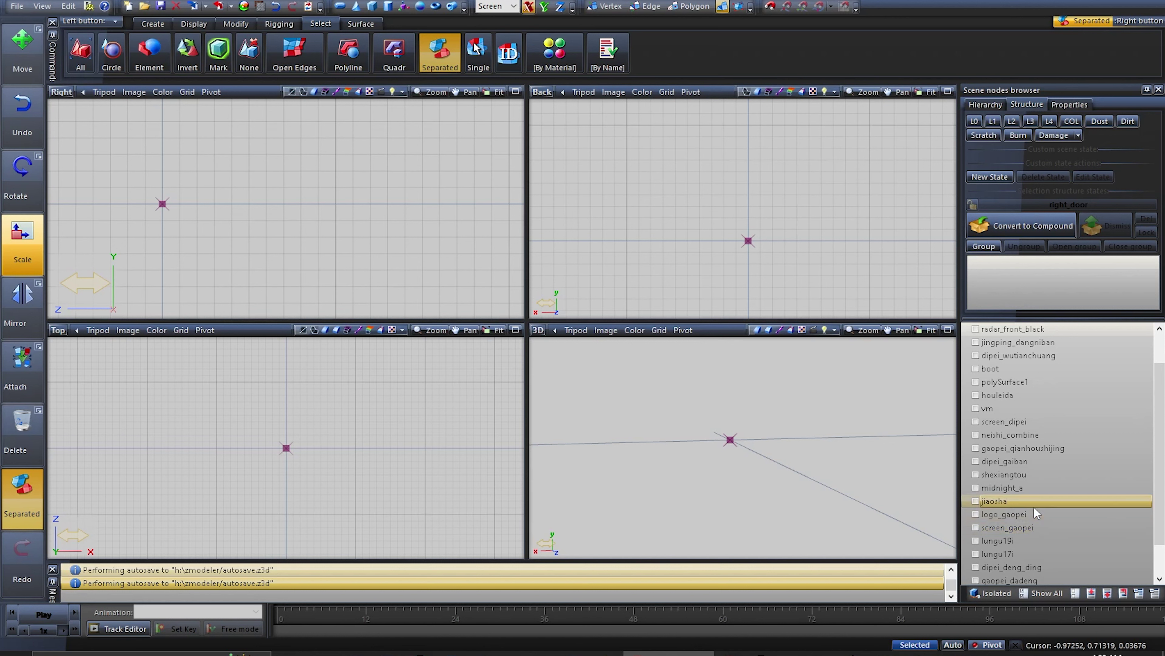
scroll(1042, 387, "up", 2)
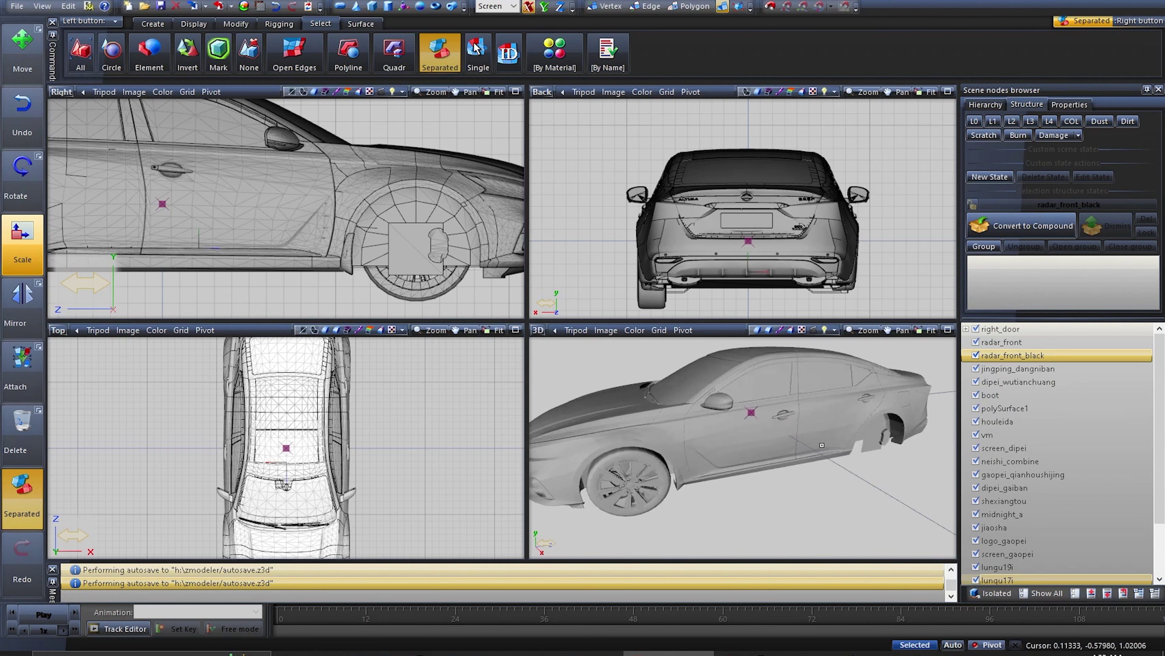
Examine the complete car's seats, cabin floor, hood and rear end in the 3D view
middle_click_drag(752, 427, 861, 446)
scroll(830, 453, "up", 5)
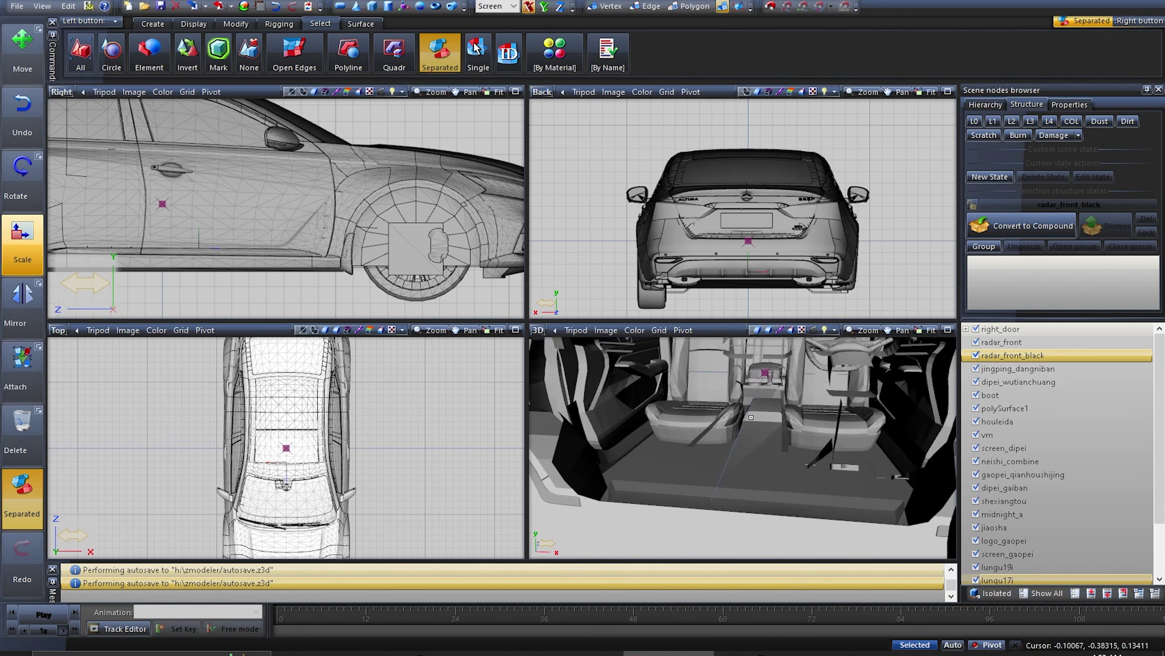
scroll(751, 416, "down", 6)
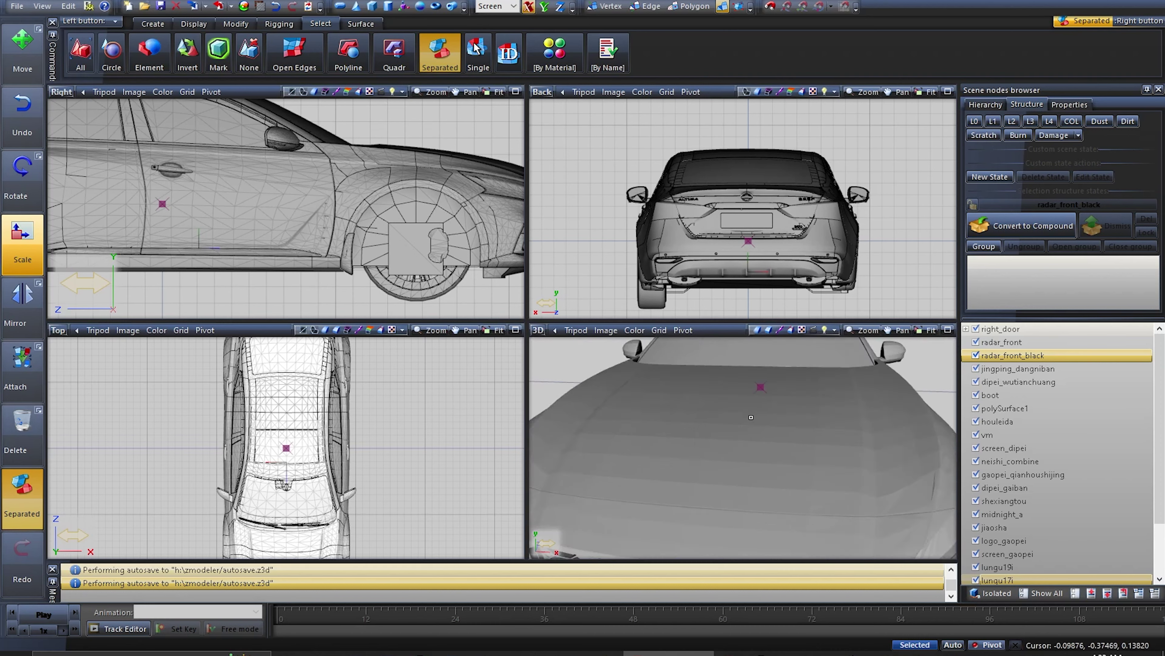
middle_click_drag(832, 441, 700, 382)
scroll(700, 382, "up", 4)
scroll(699, 382, "down", 5)
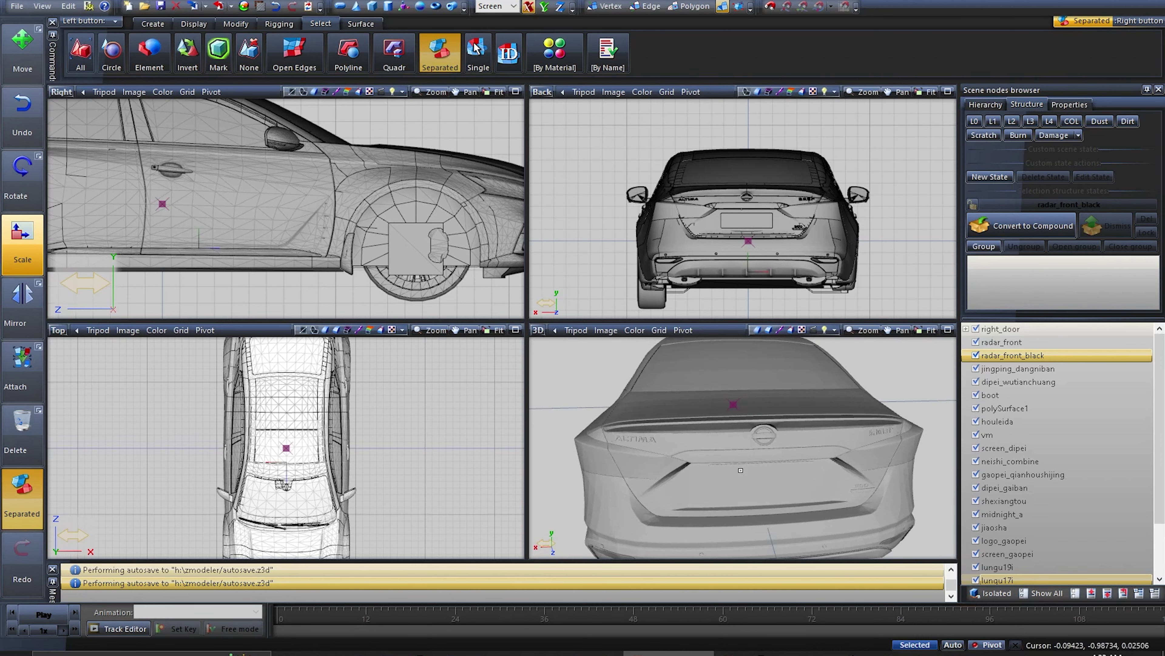
scroll(742, 420, "up", 8)
scroll(742, 422, "down", 6)
mouse_move(751, 421)
middle_mouse_down()
mouse_move(714, 418)
mouse_move(756, 419)
middle_mouse_up()
scroll(767, 403, "up", 2)
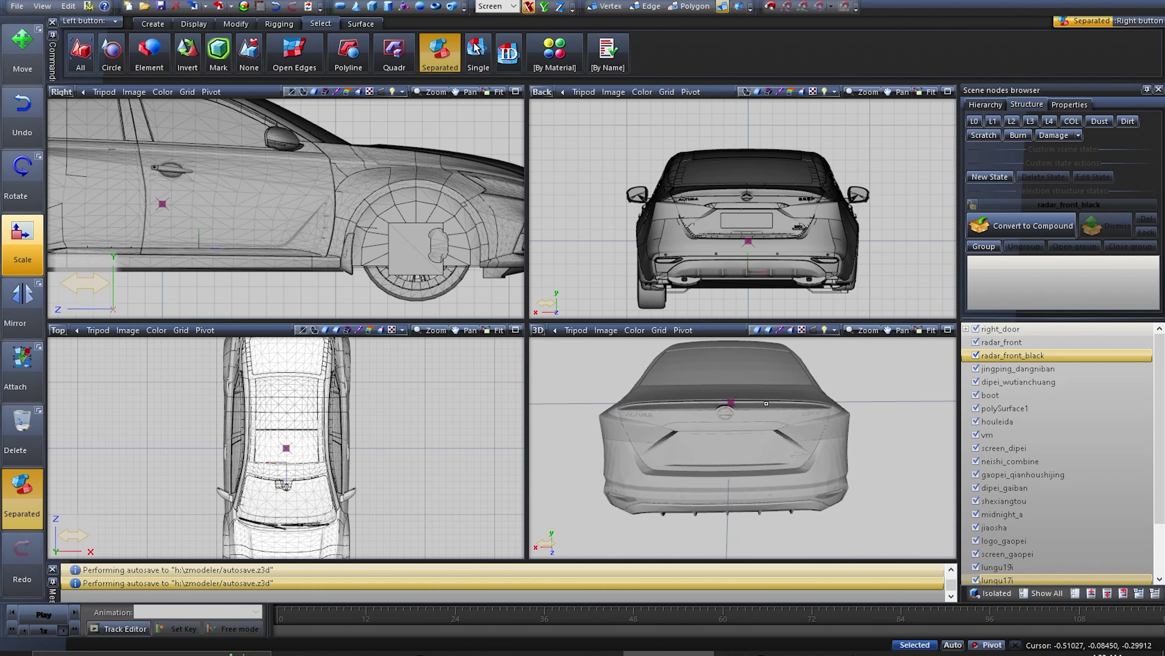
Check the polySurface1 and screen_dipei parts at the car's rear by toggling their visibility
left_click(1005, 448)
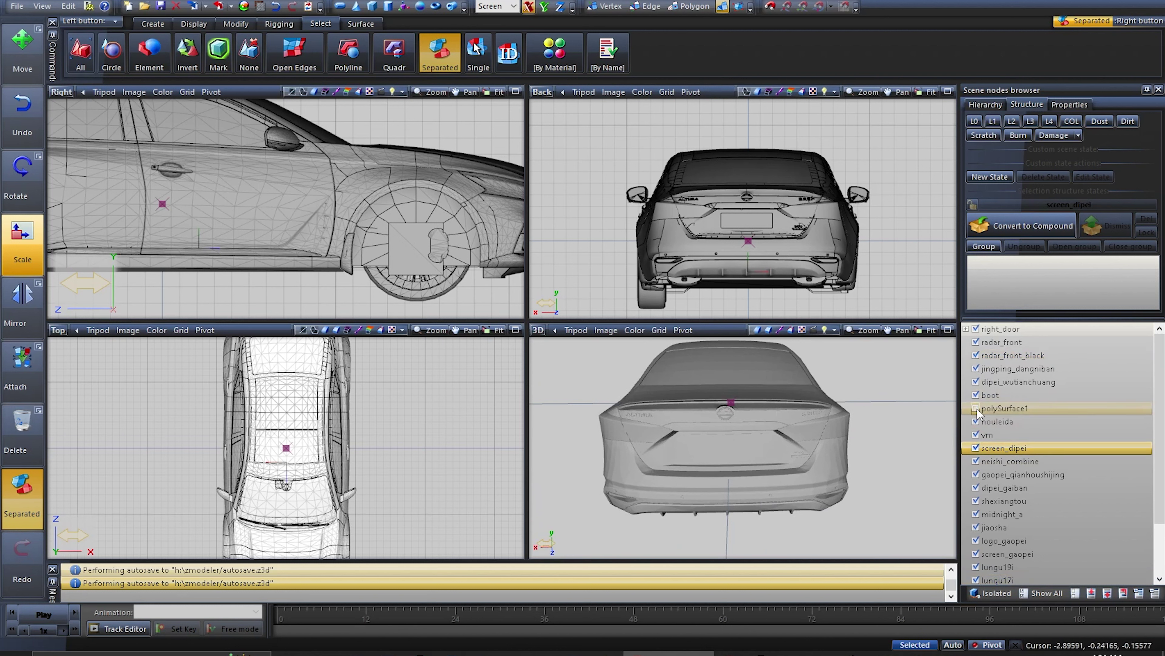
middle_click_drag(944, 413, 923, 444)
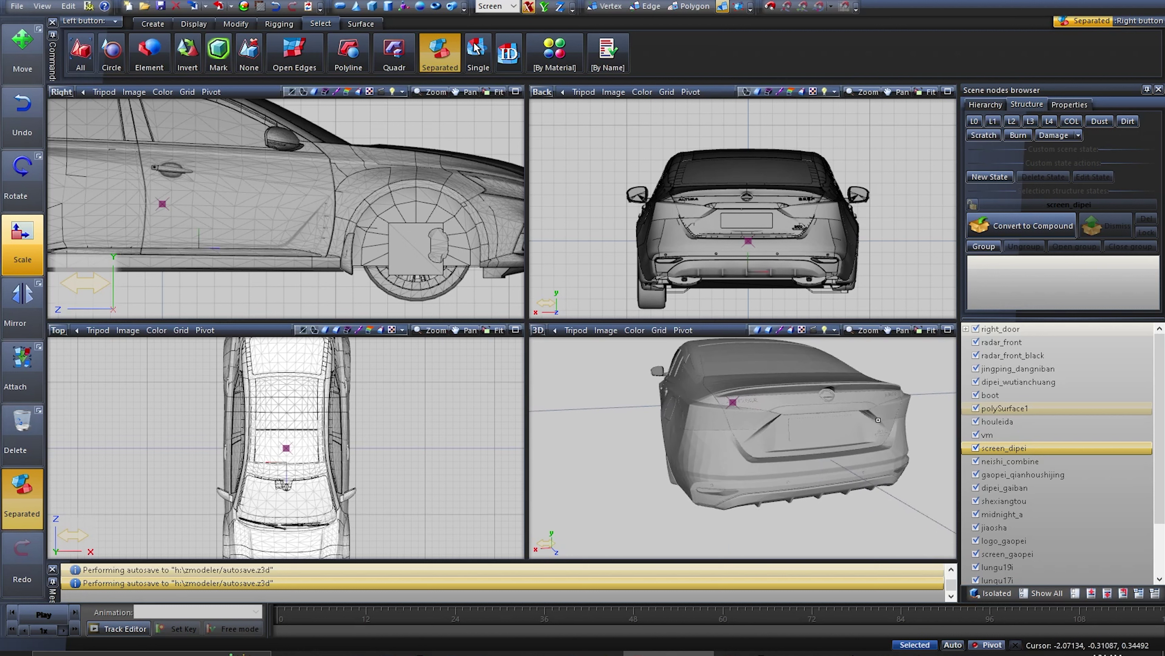
left_click(976, 448)
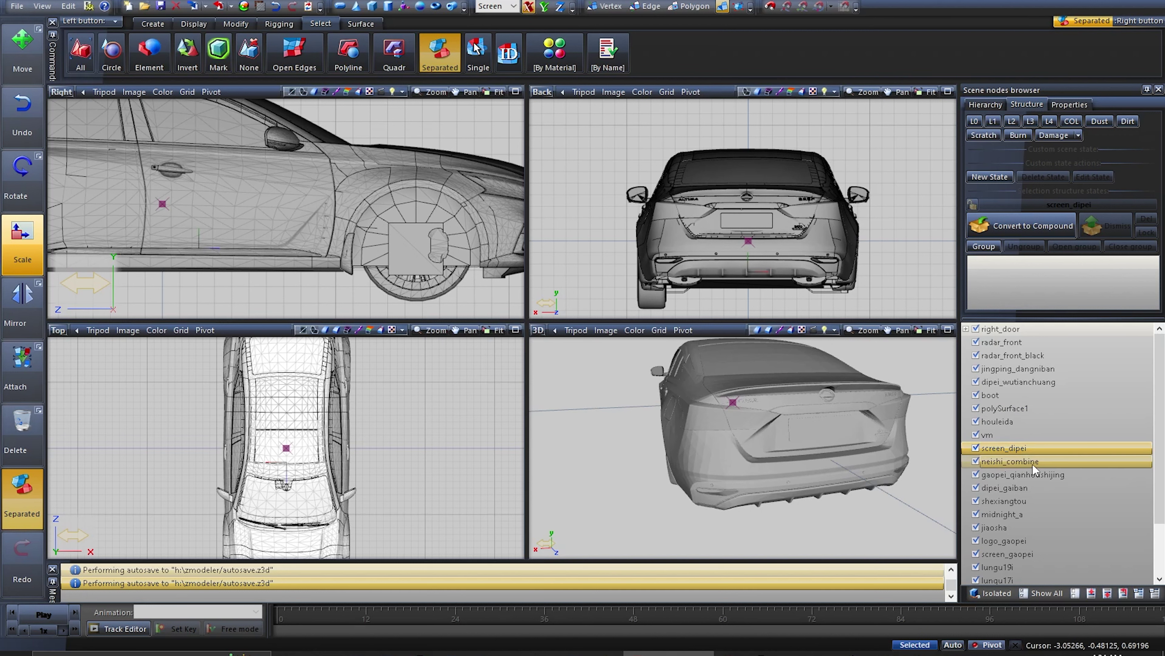
Show only the main node and examine the bare body shell in the 3D view
scroll(1010, 460, "down", 2)
left_click(1070, 597)
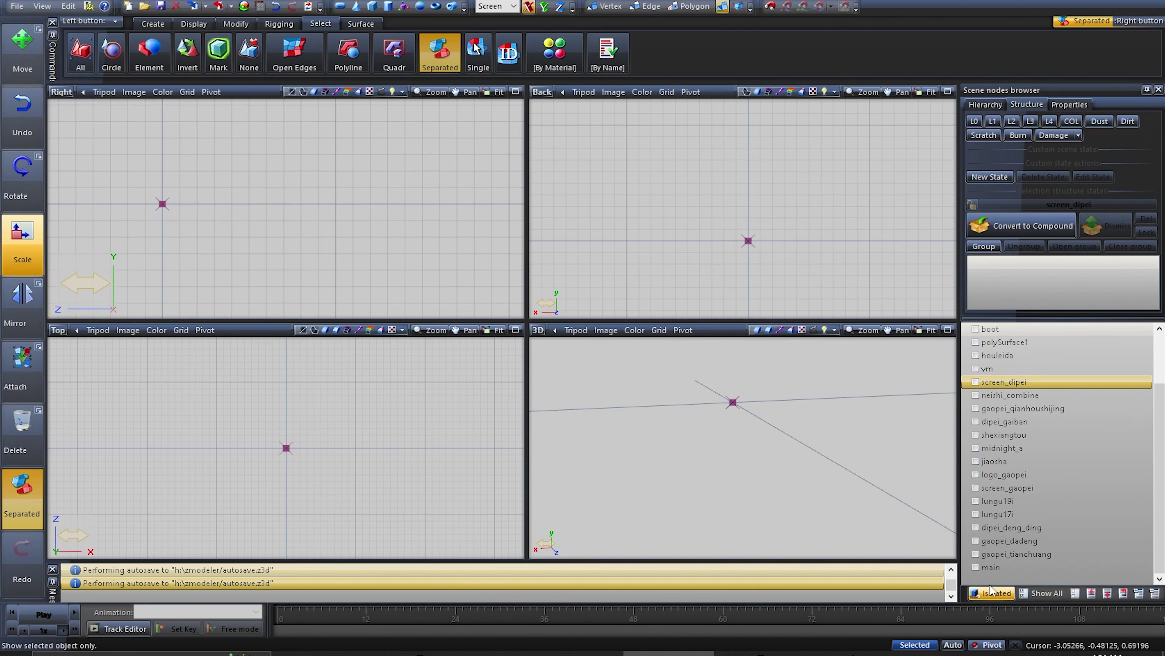
left_click(976, 568)
middle_click_drag(766, 503, 737, 482)
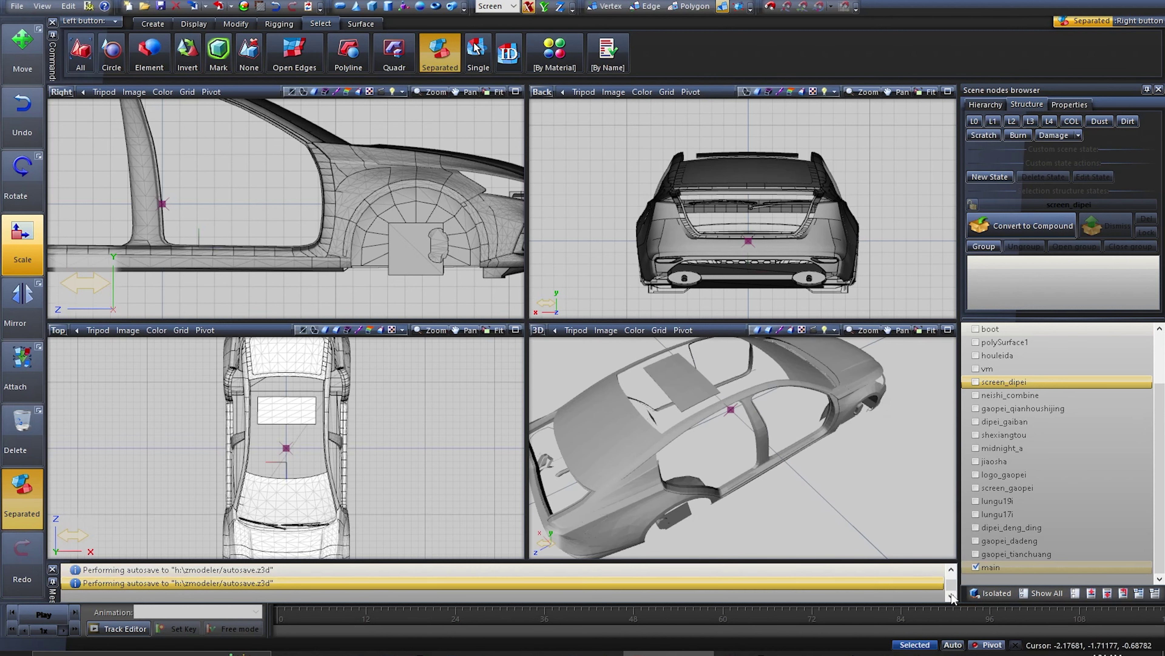
Show all nodes again and examine the complete car's interior and exterior in the 3D view
left_click(1041, 593)
middle_click_drag(786, 437, 754, 515)
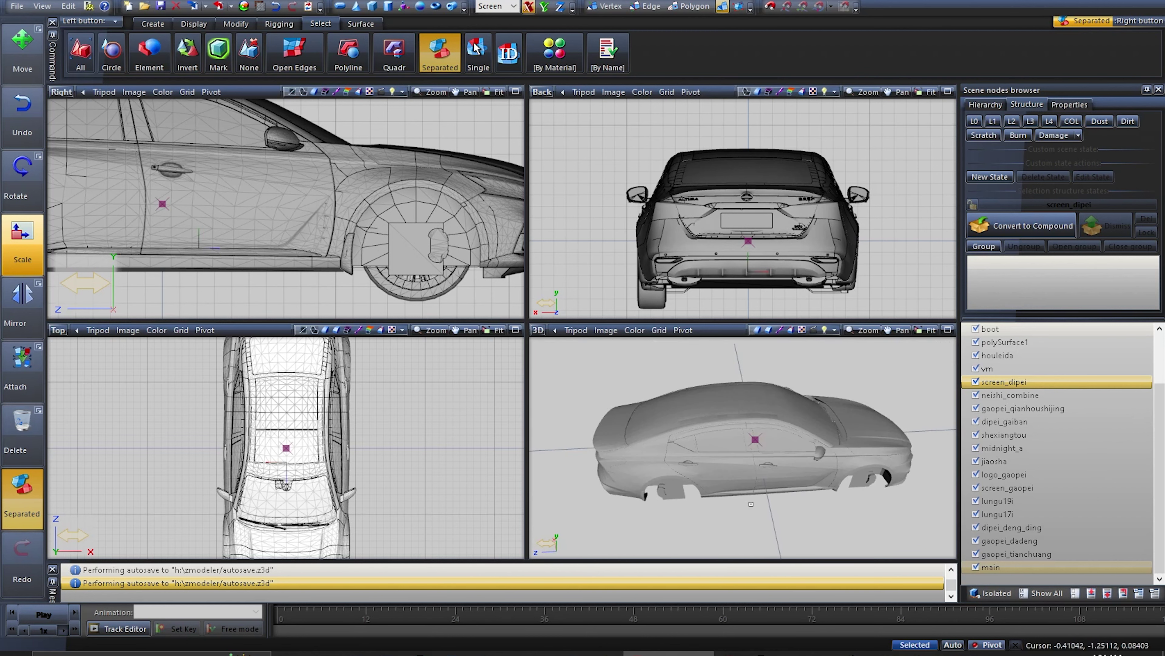
scroll(751, 503, "up", 10)
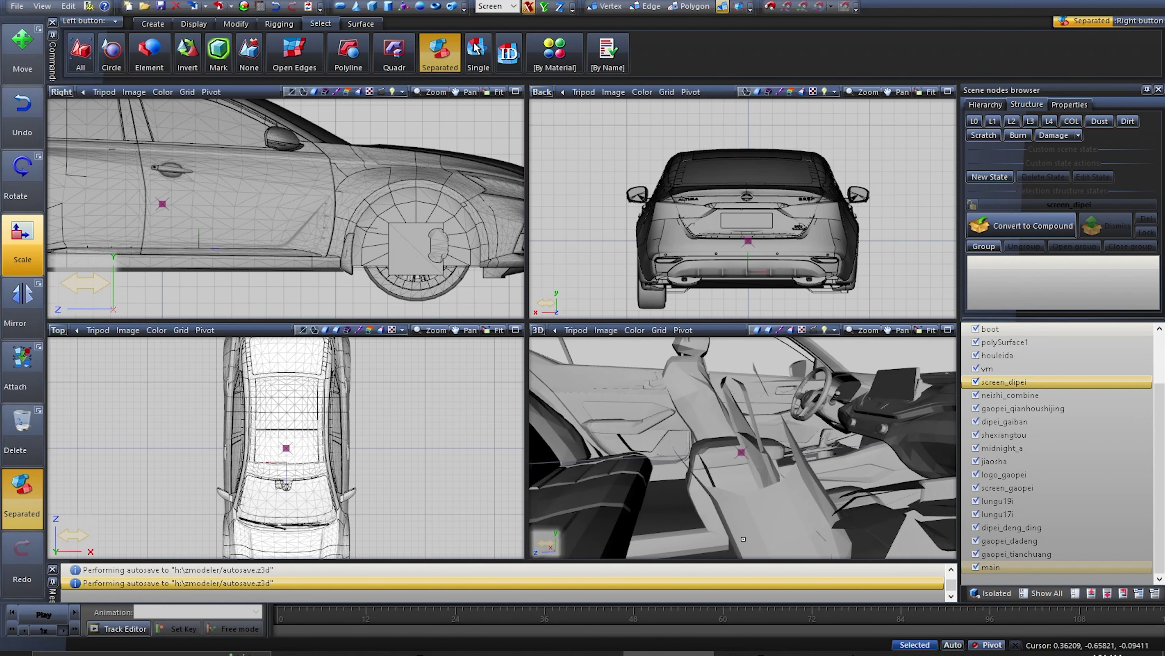
scroll(743, 464, "down", 8)
scroll(742, 404, "up", 8)
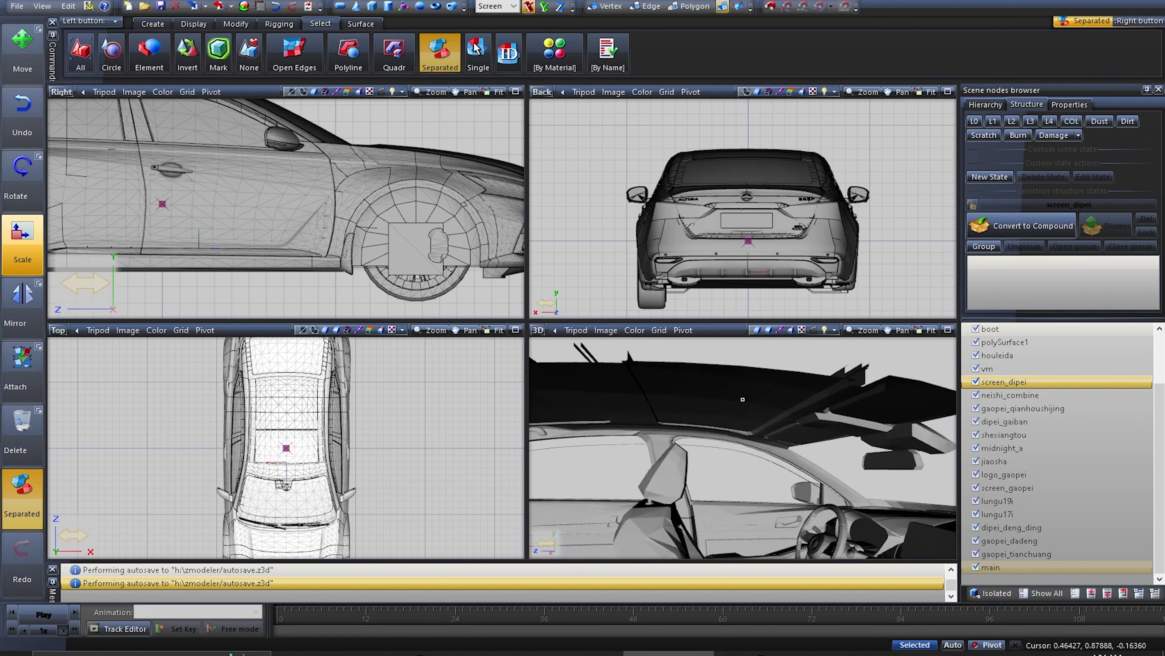
middle_click_drag(743, 399, 783, 406)
scroll(749, 402, "down", 4)
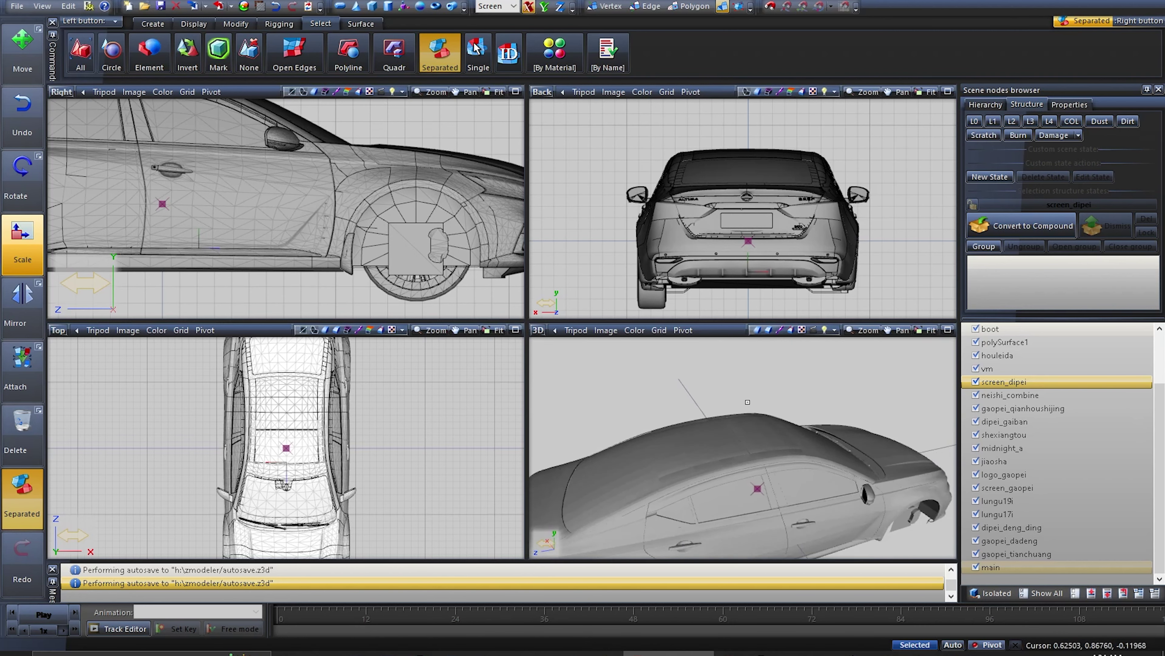
middle_click_drag(740, 438, 788, 473)
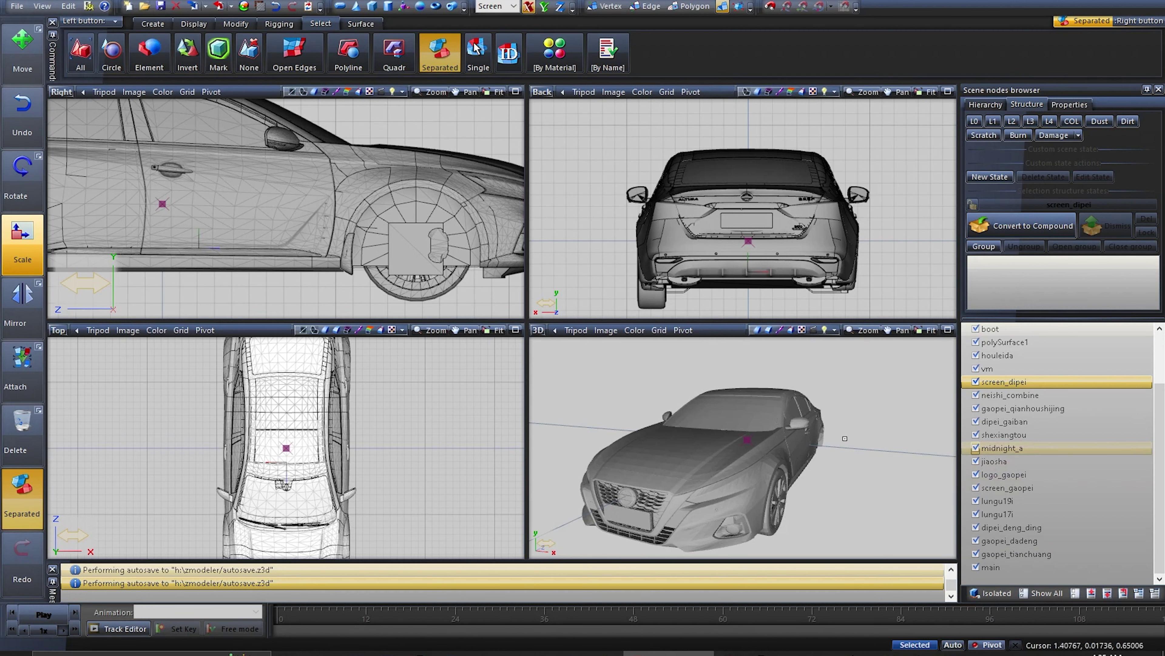
Isolate the dipei_wutianchuang and jingping_dangniban parts one at a time and examine them in the 3D view
scroll(978, 370, "up", 2)
left_click(975, 381, "ctrl")
left_click(975, 382)
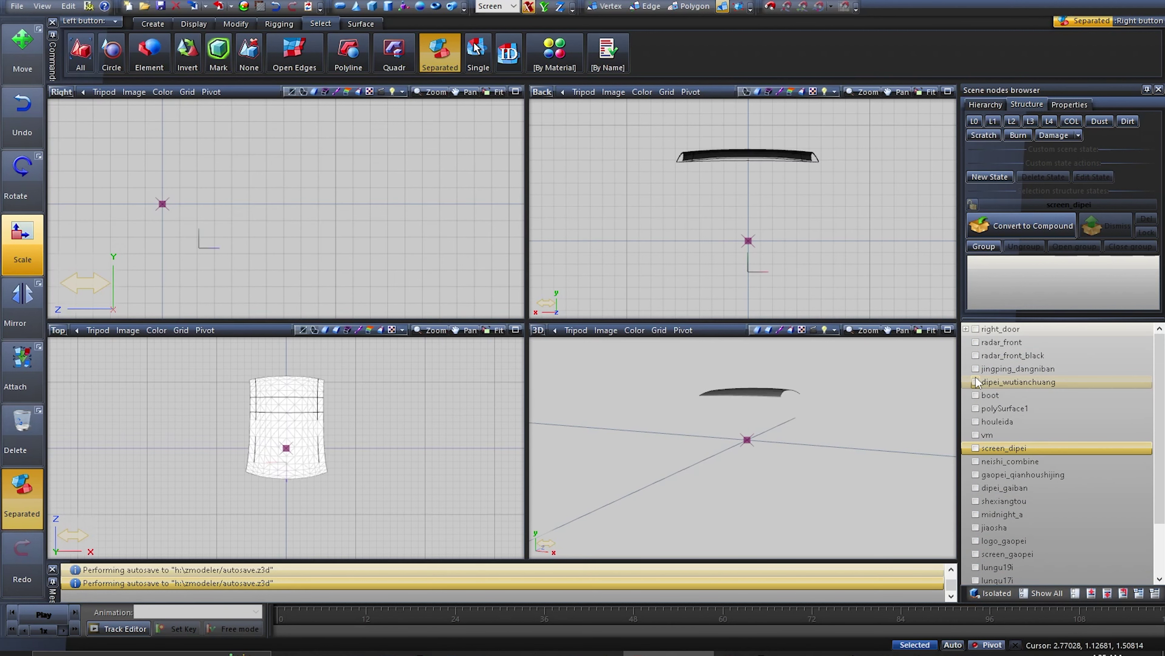
middle_click_drag(786, 413, 718, 462)
left_click(975, 382)
left_click(976, 368)
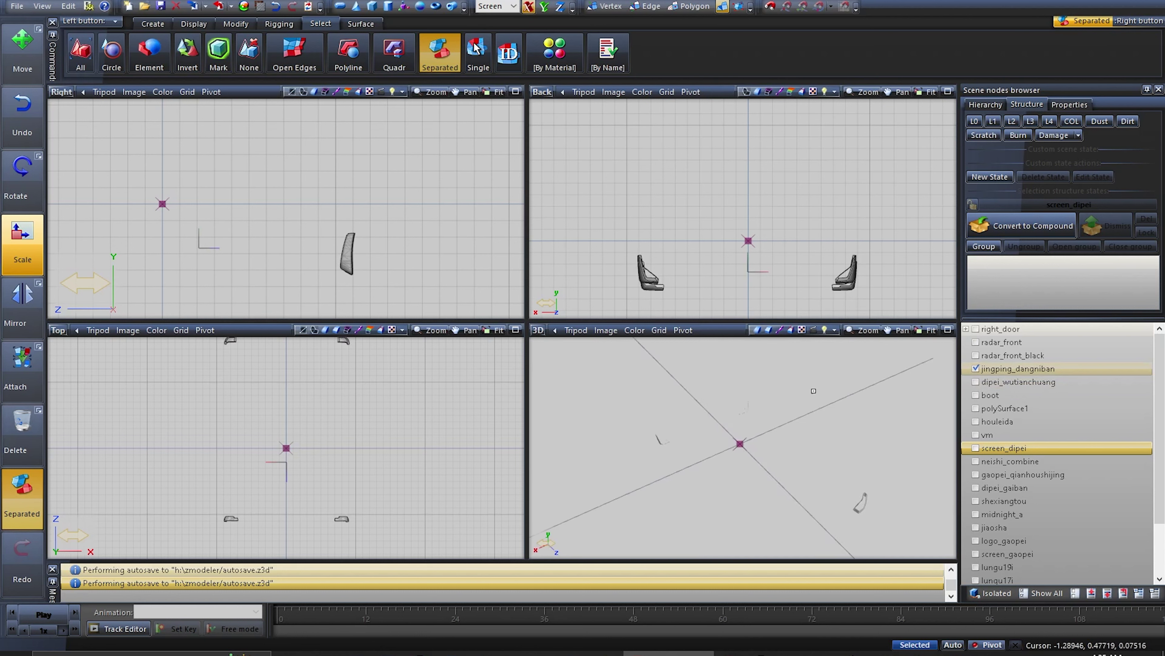
middle_click_drag(780, 413, 899, 409)
left_click(975, 395)
left_click(975, 394)
scroll(978, 570, "down", 2)
Show only main and gaopei_tianchuang, and nest gaopei_tianchuang under the main node
left_click(976, 567, "ctrl")
left_click(975, 567)
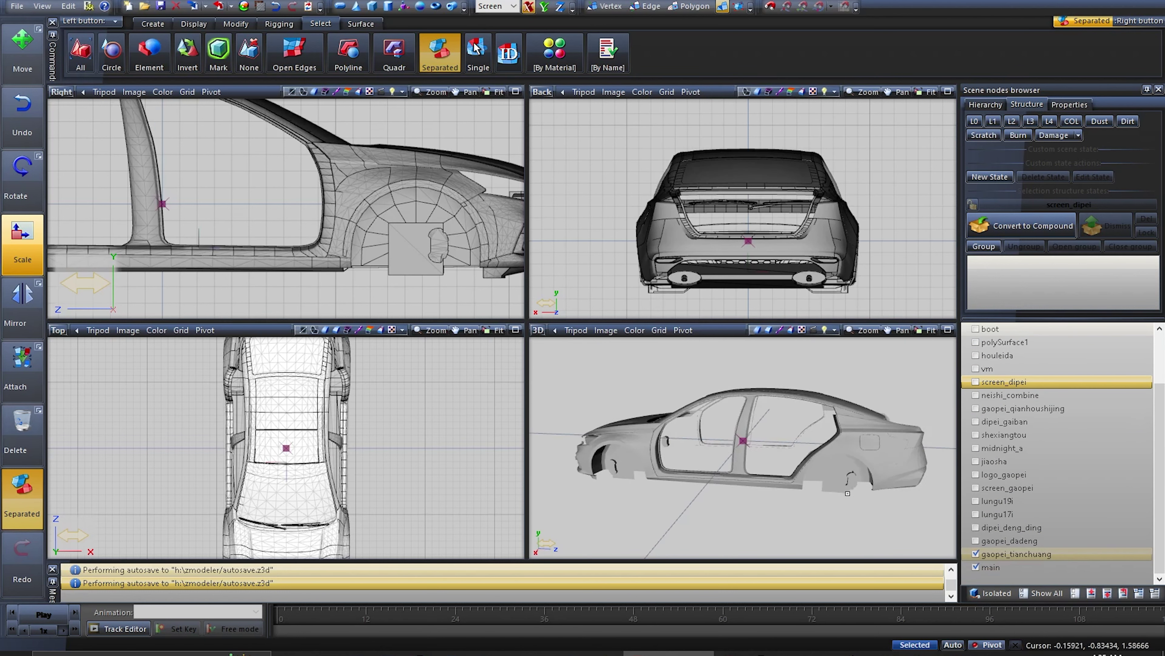
middle_click_drag(807, 427, 752, 454)
left_click_drag(1014, 554, 1013, 567)
Rename the main node as bodyshell
left_click(1012, 568)
key("BackSpace")
key("BackSpace")
key("BackSpace")
key("BackSpace")
type("b")
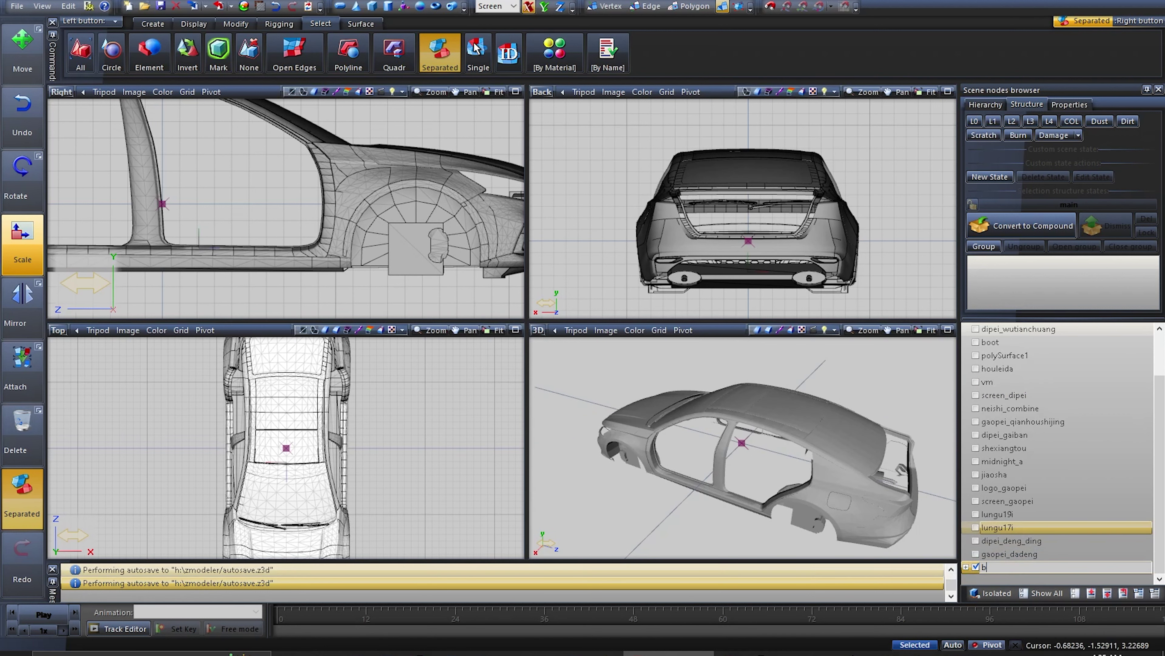
Isolate gaopei_dadeng and dipei_deng_ding to check the lights, and nest both nodes under bodyshell
left_click(1075, 592)
left_click(976, 554)
left_click(975, 541)
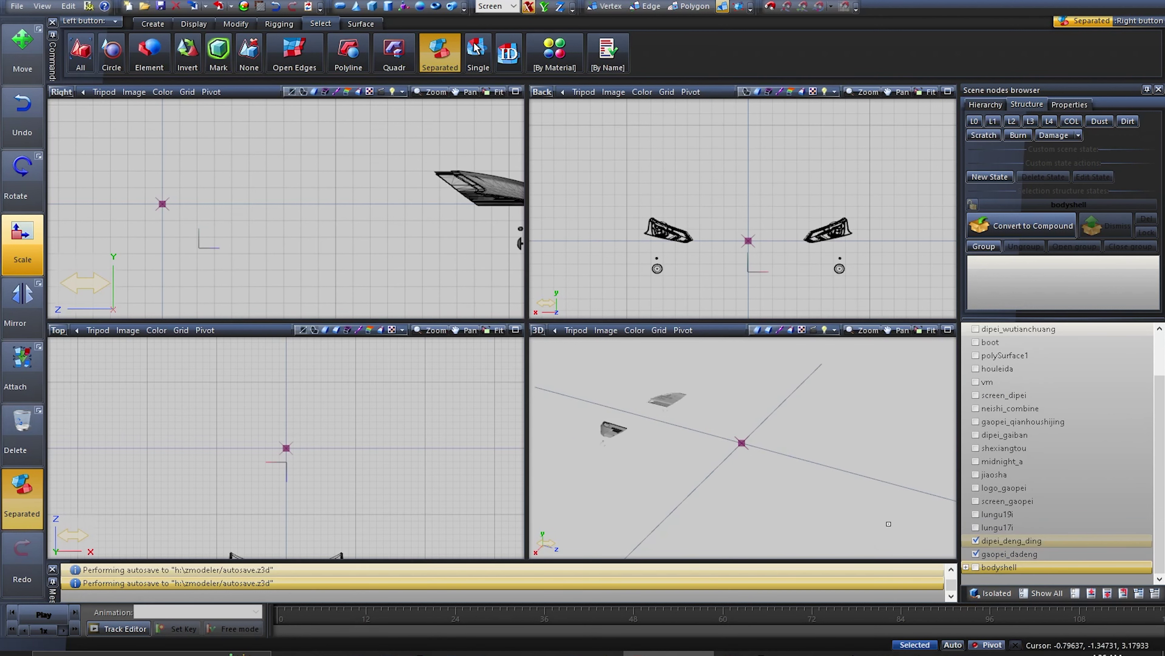
middle_click_drag(715, 452, 890, 459)
left_click(975, 567)
left_click(976, 567)
left_click(975, 554)
left_click(975, 540)
left_click(976, 553)
left_click(976, 554)
left_click(990, 554)
left_click_drag(992, 548, 1004, 567)
Show the lungu17i wheel in the 3D view and clear its node name
left_click(976, 554)
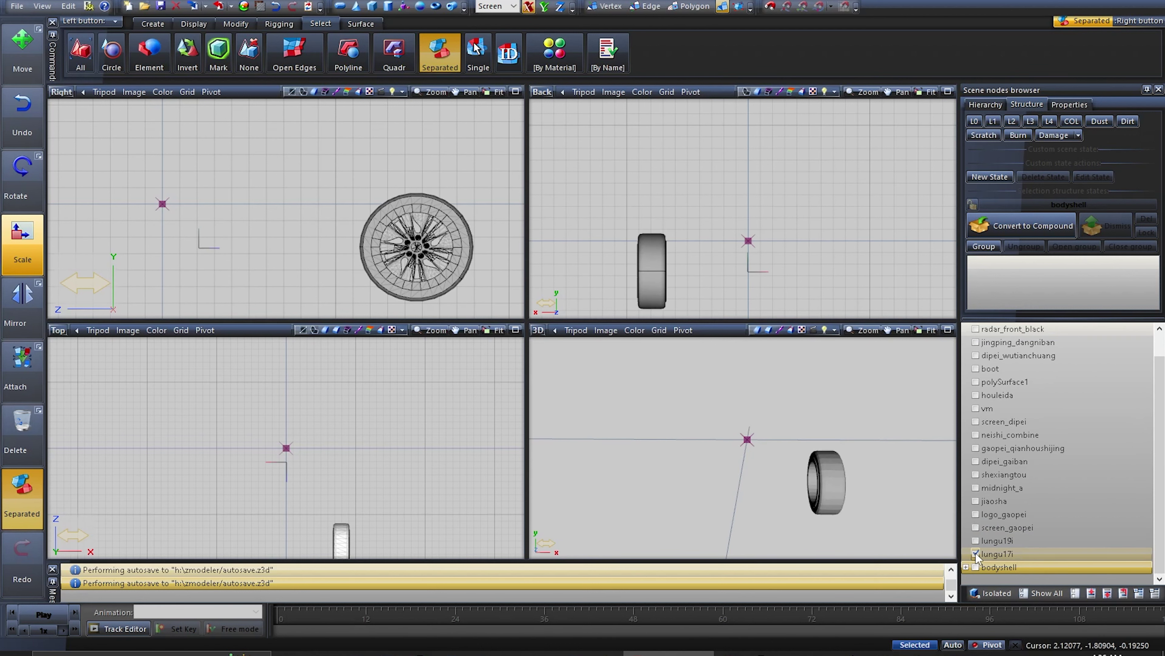
middle_click_drag(743, 463, 885, 468)
double_click(1041, 555)
double_click(1041, 555)
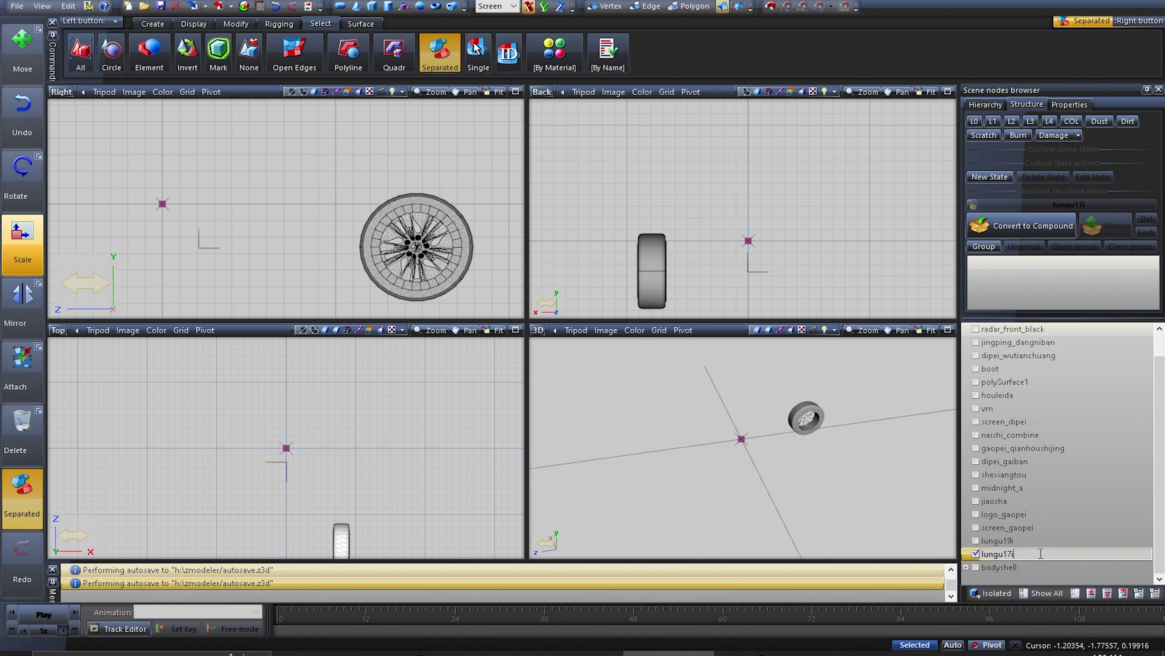
key("BackSpace")
key("BackSpace")
key("BackSpace")
key("BackSpace")
key("BackSpace")
key("BackSpace")
key("BackSpace")
key("BackSpace")
Compare the lungu19i wheel with the unnamed wheel by toggling their visibility
left_click(1003, 542)
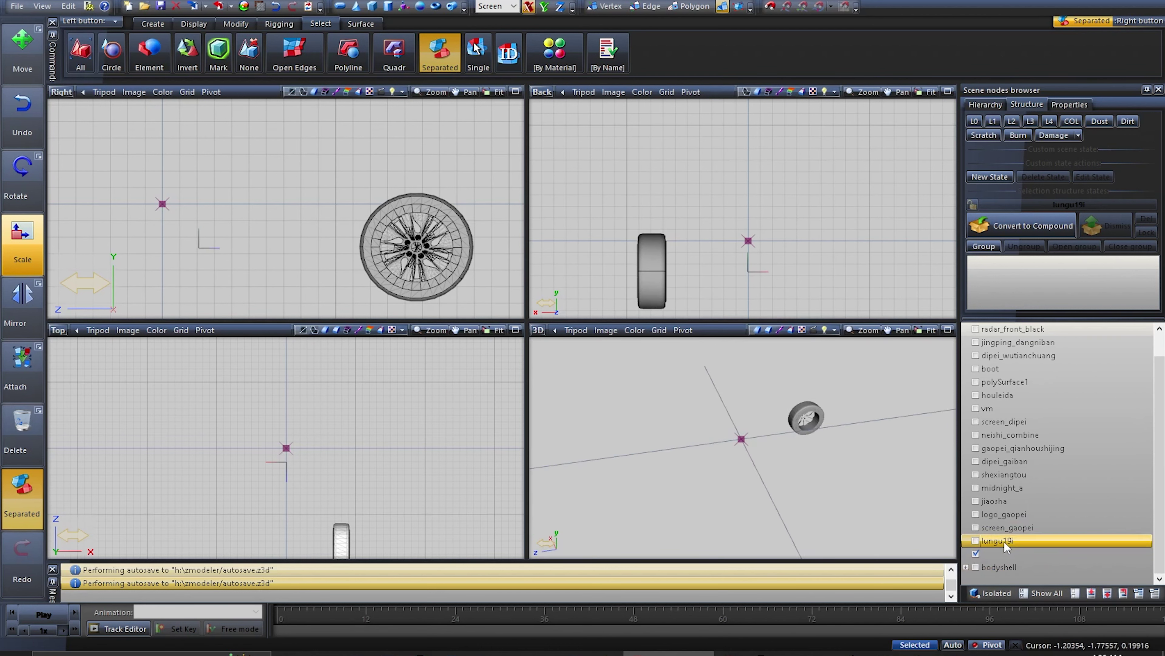
left_click(975, 541)
mouse_move(752, 473)
middle_mouse_down()
mouse_move(887, 478)
mouse_move(734, 482)
middle_mouse_up()
scroll(727, 485, "up", 3)
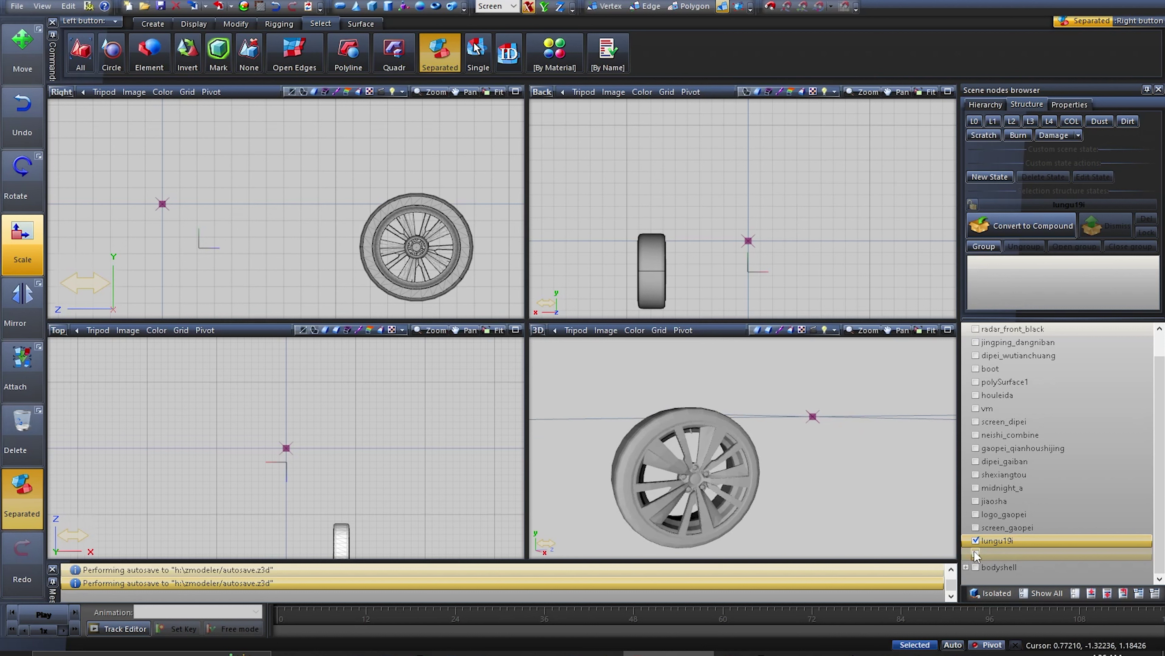
left_click(976, 540)
left_click(976, 540)
left_click(976, 540)
left_click(976, 554)
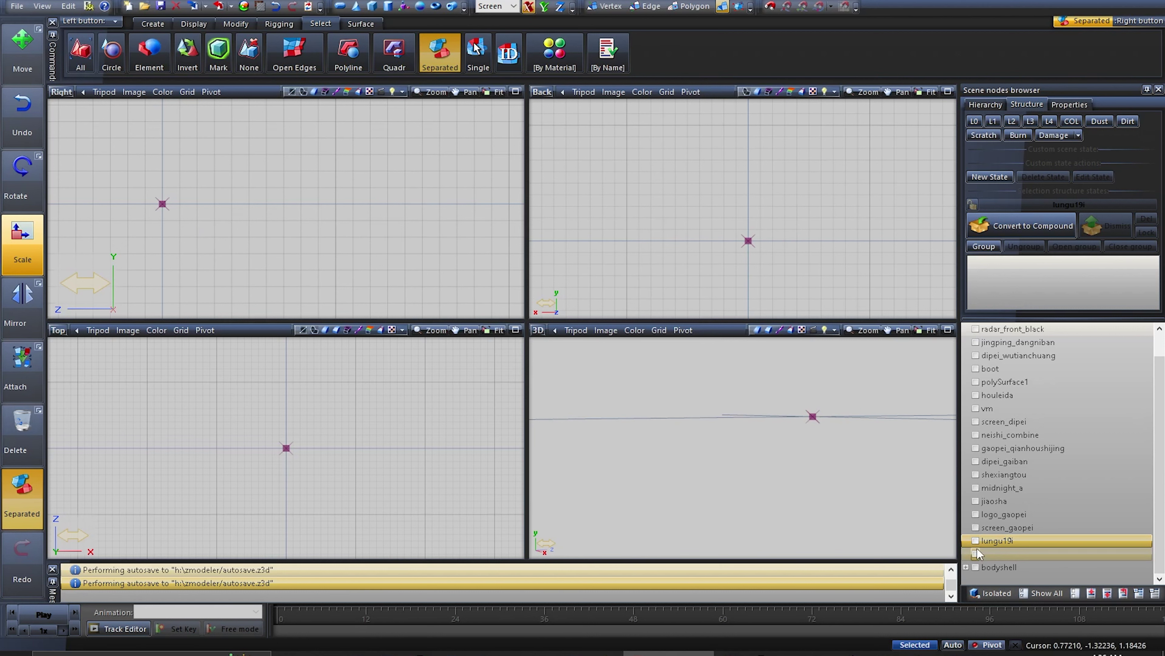
Delete the unnamed wheel node below lungu19i
left_click(976, 554)
left_click(976, 540)
left_click(976, 554)
right_click(982, 555)
mouse_move(1023, 578)
left_click(1074, 578)
Examine the complete car's exterior and cabin while toggling the lungu19i, screen_gaopei and shexiangtou nodes
middle_click_drag(753, 478, 653, 433)
left_click(976, 554)
left_click(976, 554)
left_click(977, 540)
left_click(976, 540)
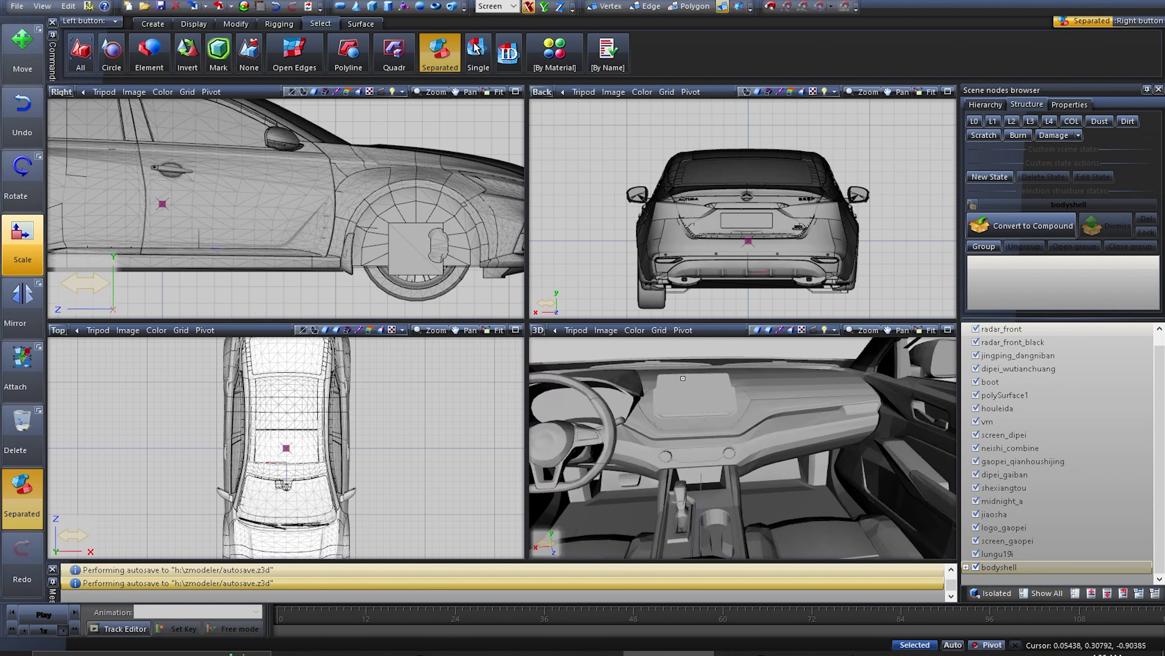
left_click(976, 553)
left_click(998, 487)
left_click(1004, 462, "shift")
left_click(976, 488)
scroll(872, 459, "down", 4)
middle_click_drag(872, 460, 775, 459)
Show only the nodes from boot through jiaosha and bring the dashboard into the 3D view
left_click(1073, 593)
left_click_drag(1004, 514, 1003, 385)
left_click(976, 382)
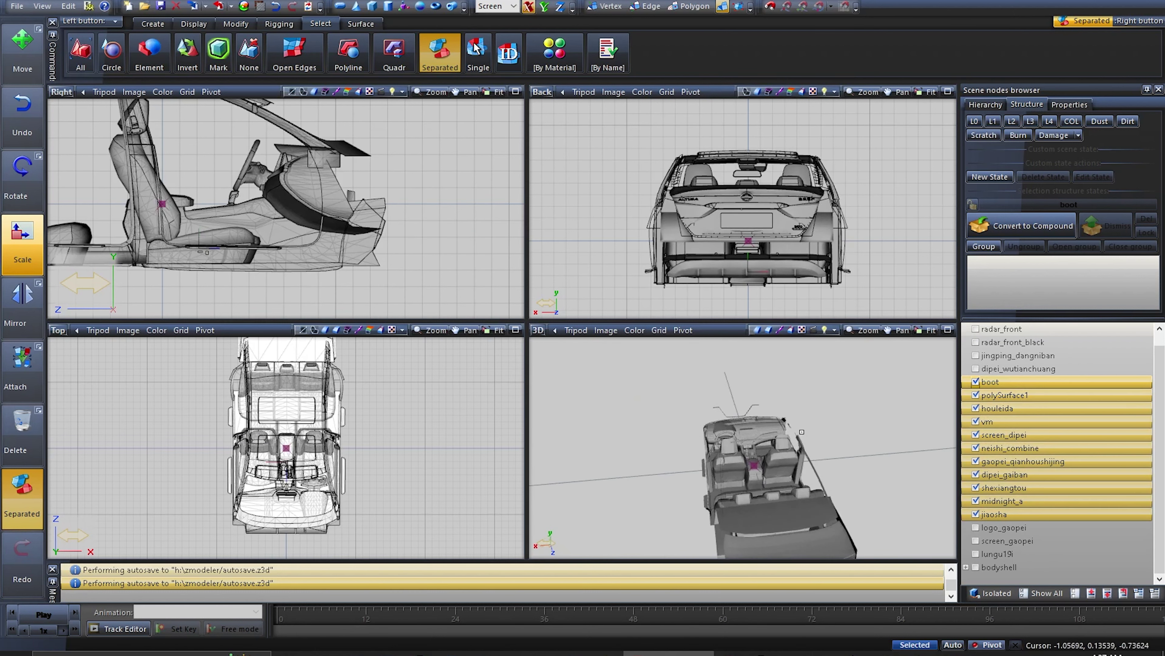
scroll(757, 455, "up", 5)
middle_click_drag(780, 454, 754, 438)
Hide polySurface1, houleida, vm, screen_dipei and gaopei_qianhoushijing, and rename neishi_combine as chassis
left_click(991, 434)
left_click(980, 407)
left_click(976, 395)
left_click(976, 409)
left_click(976, 421)
left_click(976, 435)
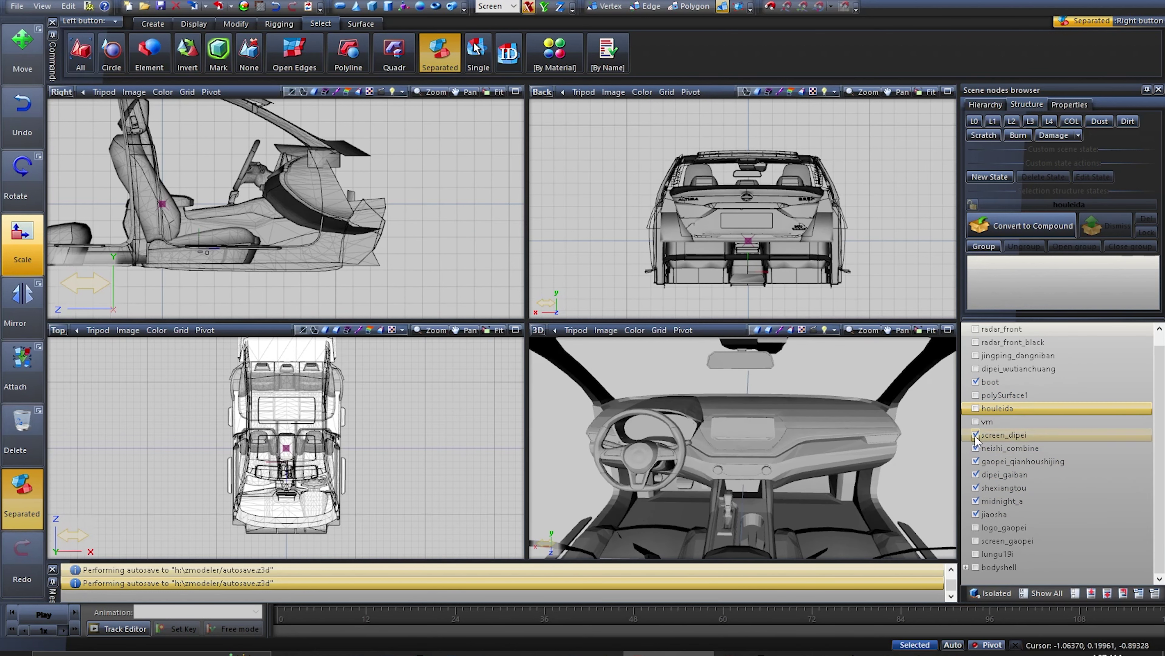
left_click(976, 448)
left_click(976, 461)
left_click(976, 448)
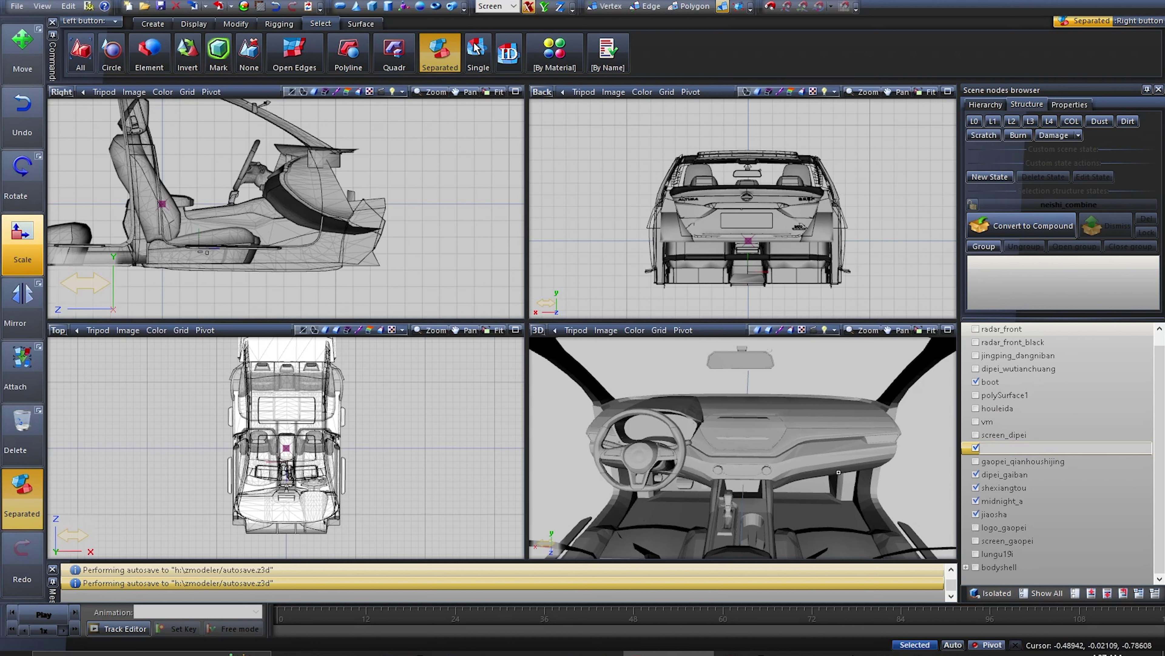
type("chassis")
key("Return")
Isolate jiaosha and midnight_a and check their position against the bodyshell
left_click(1075, 594)
left_click(976, 514)
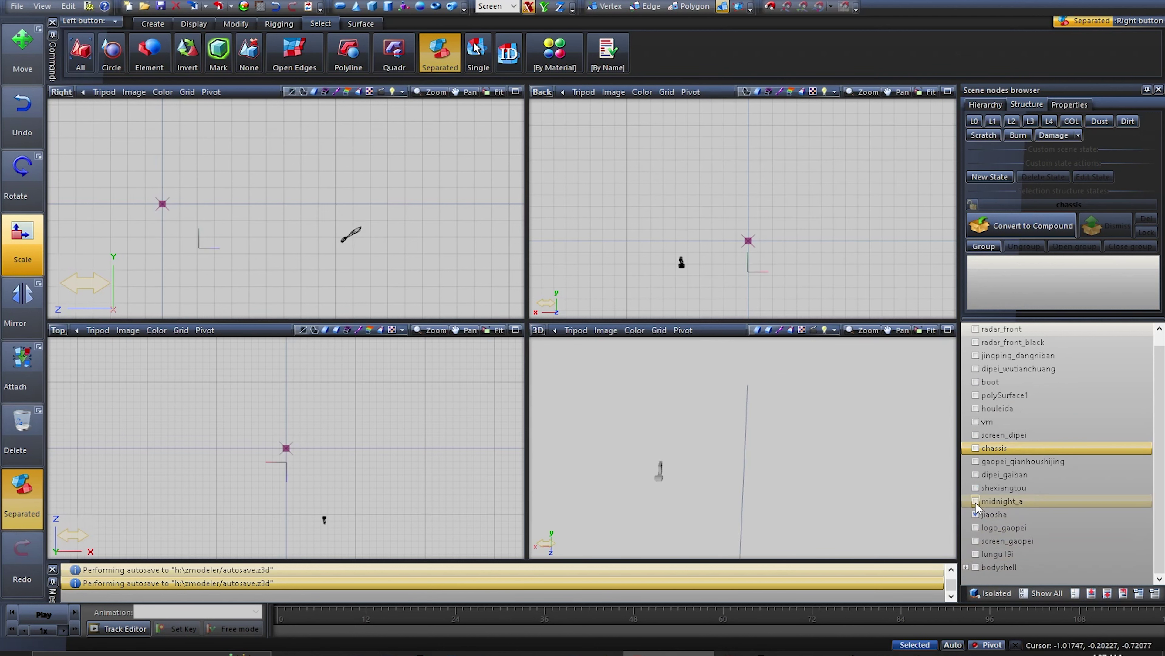
left_click(976, 501)
scroll(753, 427, "down", 3)
middle_click_drag(780, 423, 714, 426)
scroll(714, 426, "down", 1)
left_click(977, 566)
middle_click_drag(775, 497, 775, 473)
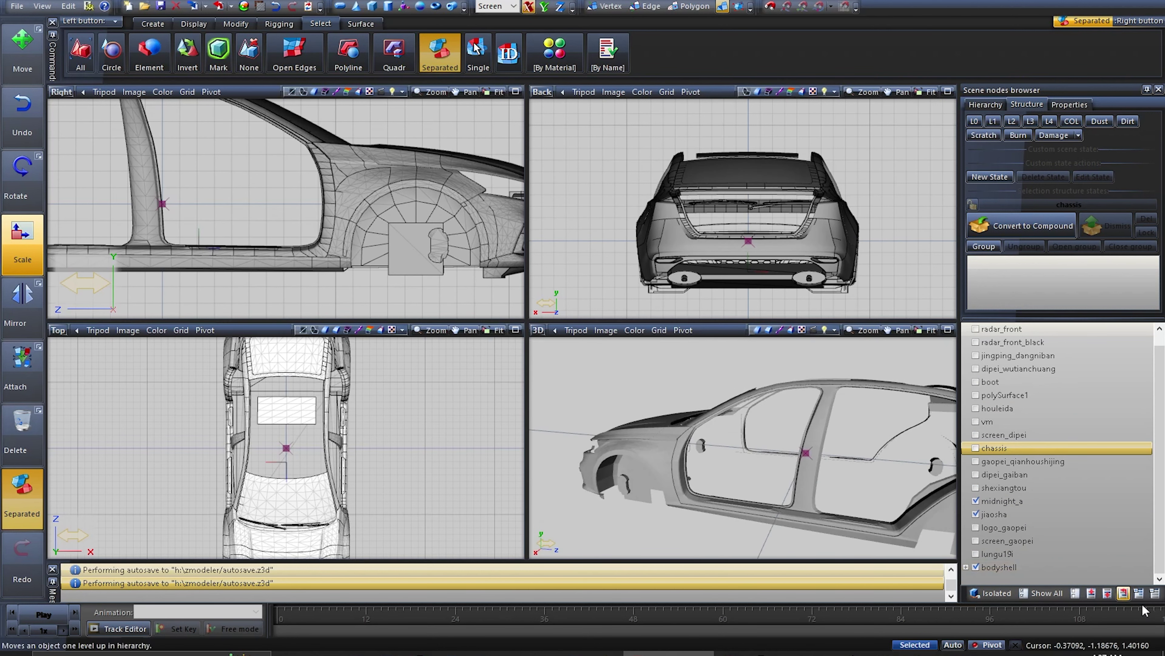
Nest jiaosha and logo_gaopei under the chassis node and show only these two parts
left_click(1075, 593)
left_click(1002, 524)
left_click_drag(1002, 515, 996, 448, "ctrl")
left_click(966, 461)
left_click(985, 487)
left_click(985, 474)
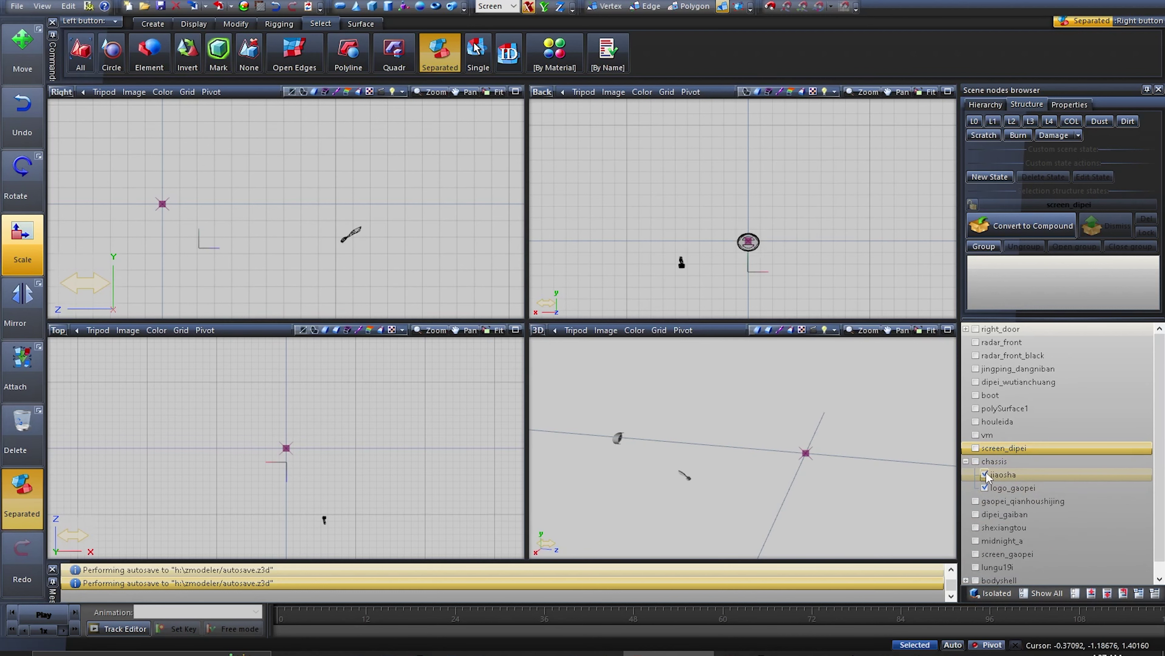
Check logo_gaopei against the complete car and move it from chassis to bodyshell
middle_click_drag(924, 476, 872, 455)
left_click(1046, 593)
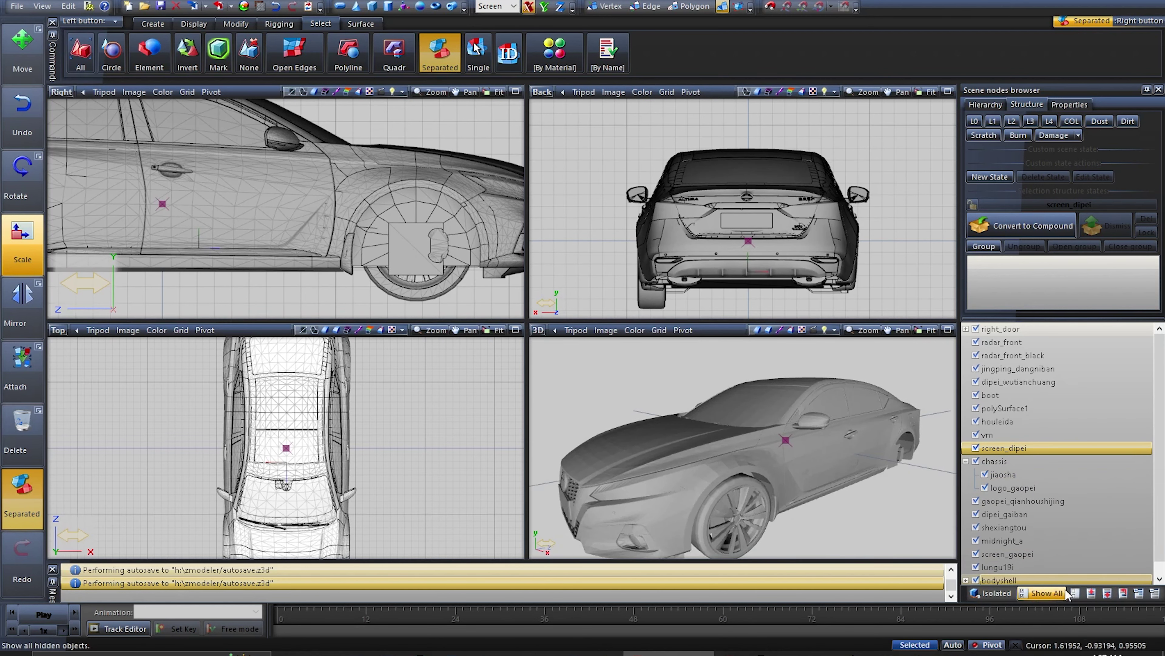
left_click(1075, 593)
left_click(976, 580)
left_click(985, 475)
left_click(985, 487)
left_click_drag(1005, 488, 1009, 554)
left_click(999, 554)
Show only chassis and jiaosha and examine the pedals and cabin floor in the 3D view
mouse_move(913, 473)
middle_mouse_down()
mouse_move(807, 482)
mouse_move(922, 480)
middle_mouse_up()
left_click(1072, 594)
left_click(984, 474)
left_click(983, 477)
left_click(985, 475)
left_click(976, 461)
scroll(688, 496, "up", 3)
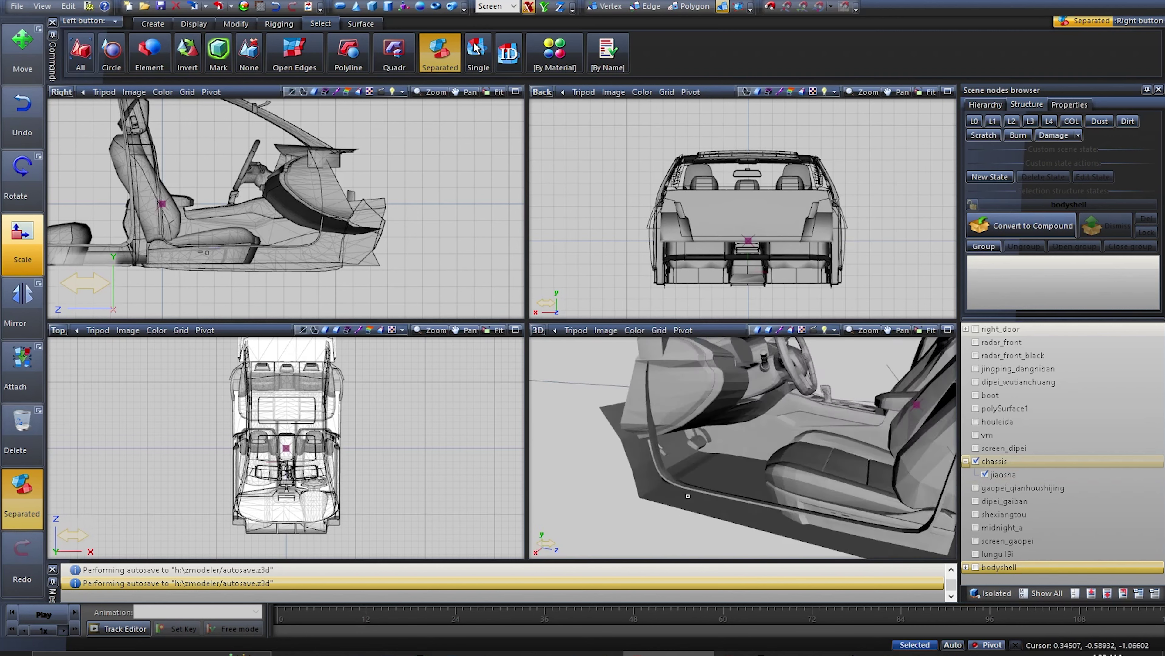
middle_click_drag(687, 496, 702, 507)
scroll(688, 496, "down", 3)
Isolate gaopei_qianhoushijing and dipei_gaiban and examine the windshield frame and its mirror mount closely
left_click(985, 475)
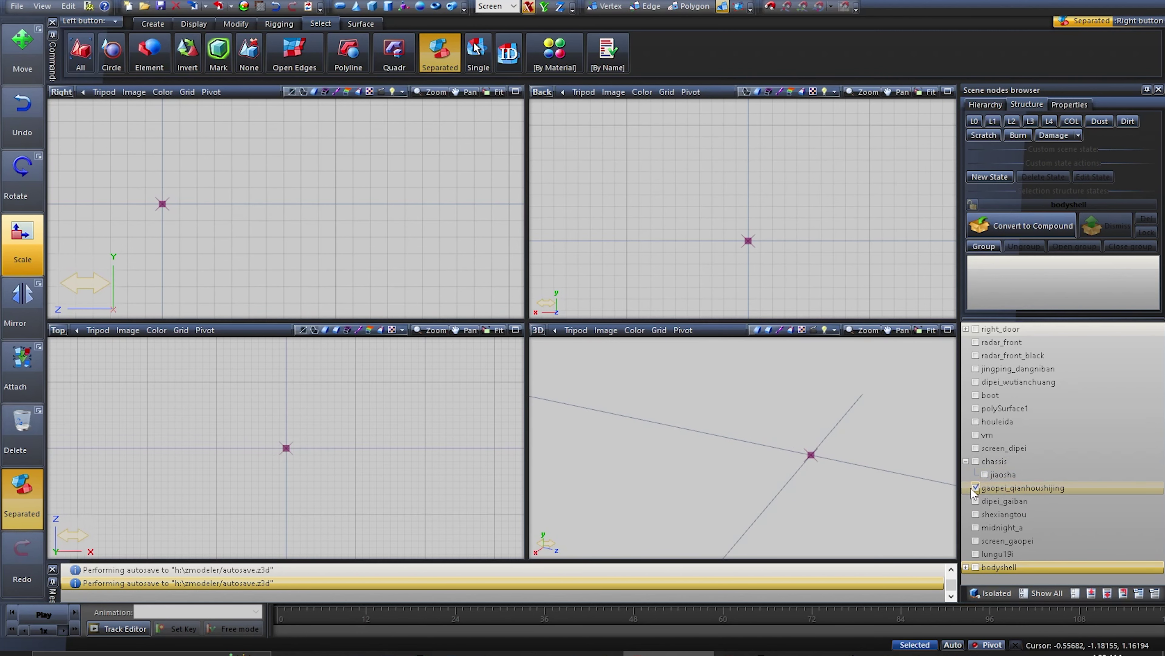
left_click(974, 501)
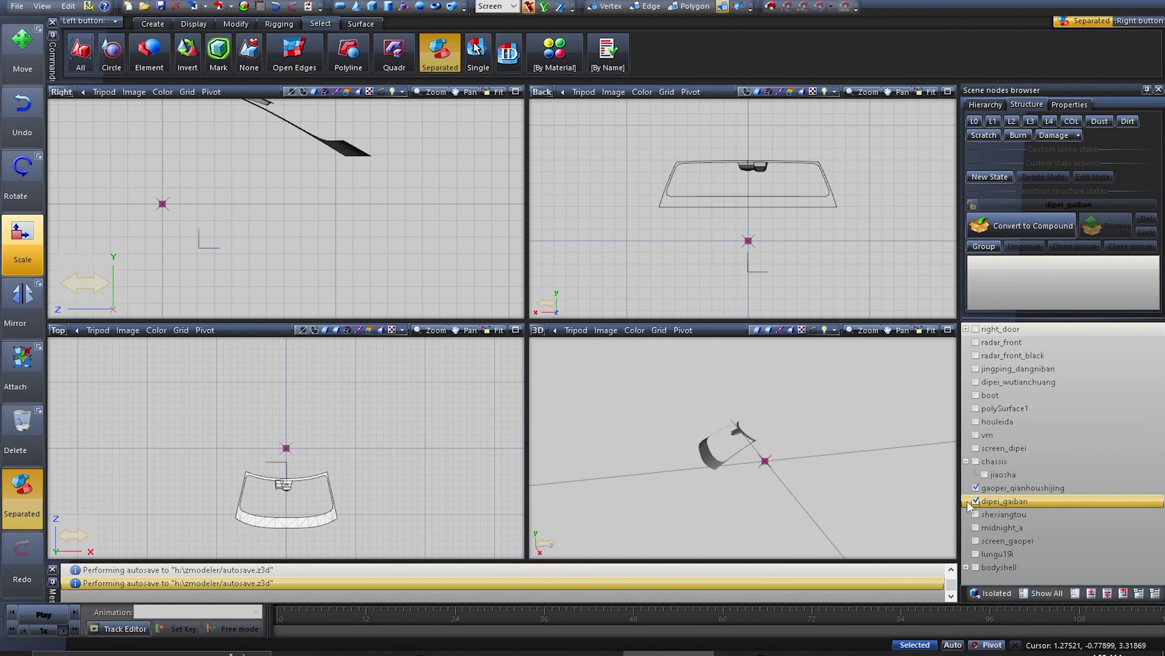
left_click(976, 501)
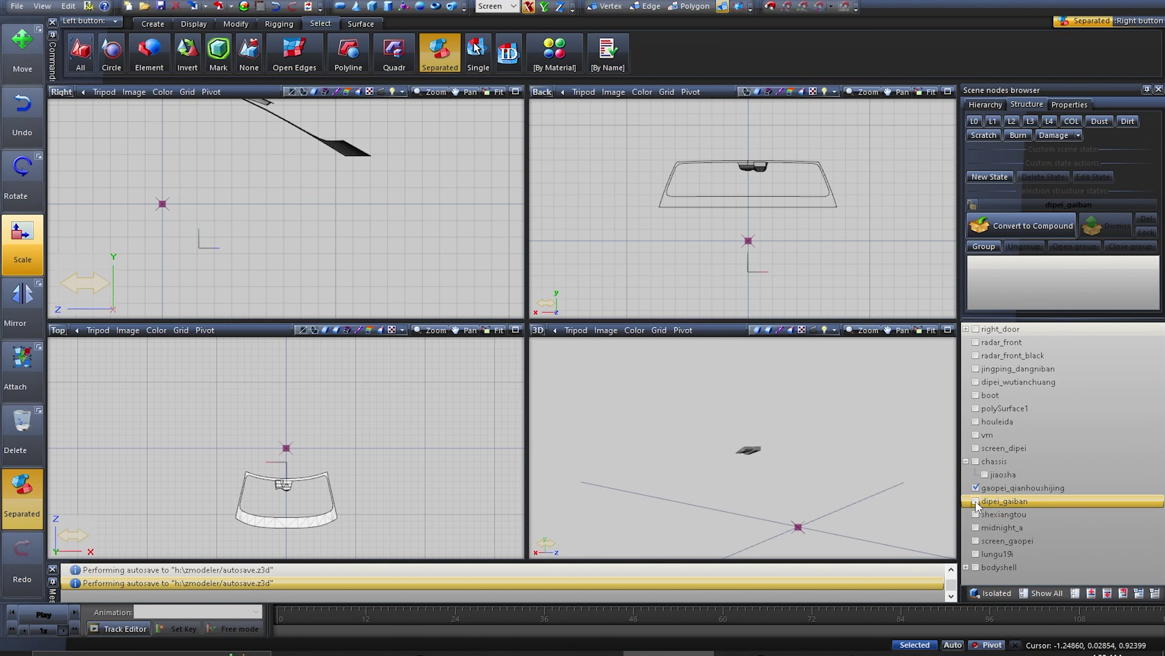
middle_click_drag(725, 482, 792, 522)
scroll(791, 522, "down", 3)
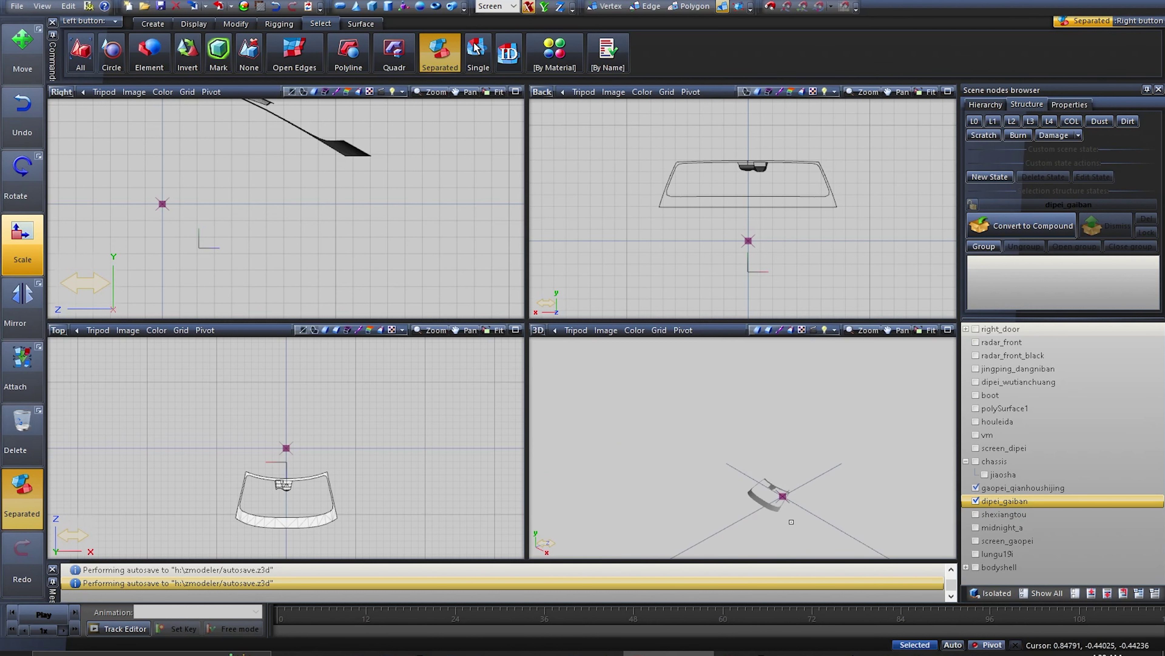
left_click(974, 499)
right_click(1007, 505)
left_click(1047, 554)
scroll(706, 238, "down", 10)
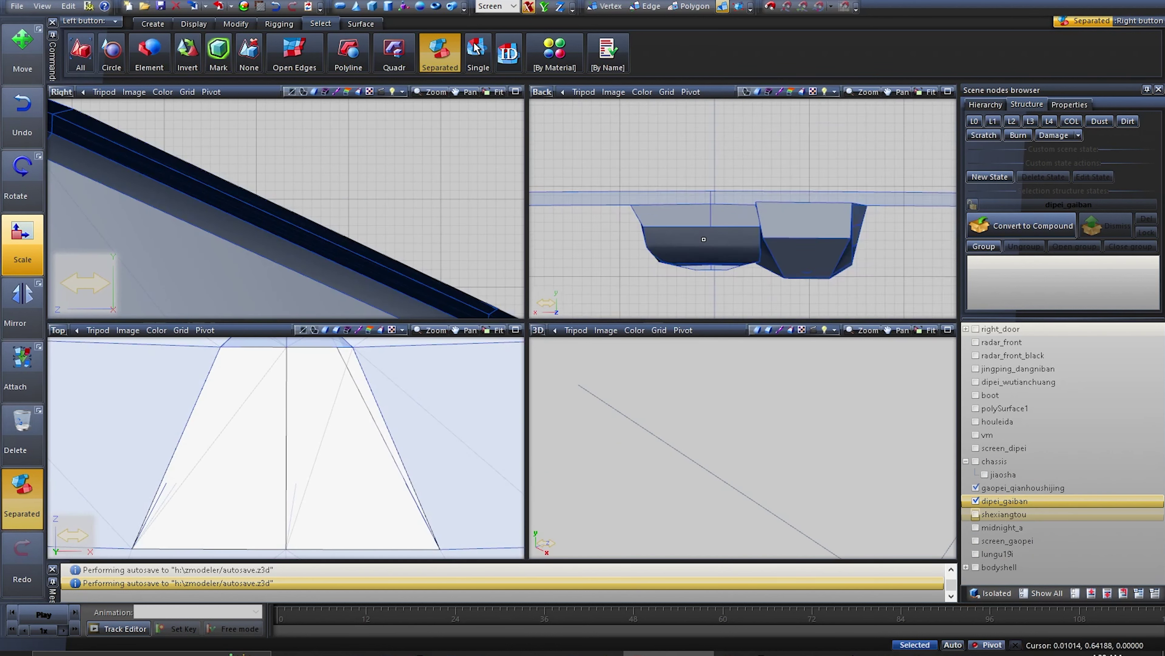
scroll(281, 176, "down", 5)
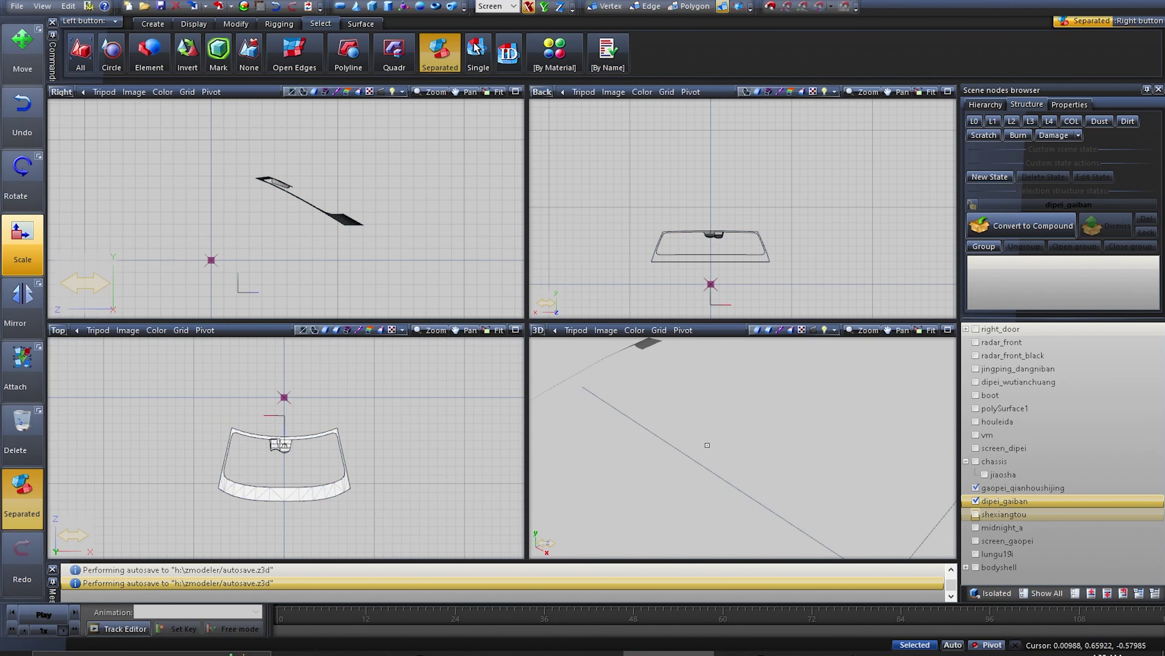
Move gaopei_qianhoushijing and dipei_gaiban together under the bodyshell node
left_click(975, 487)
left_click(975, 487)
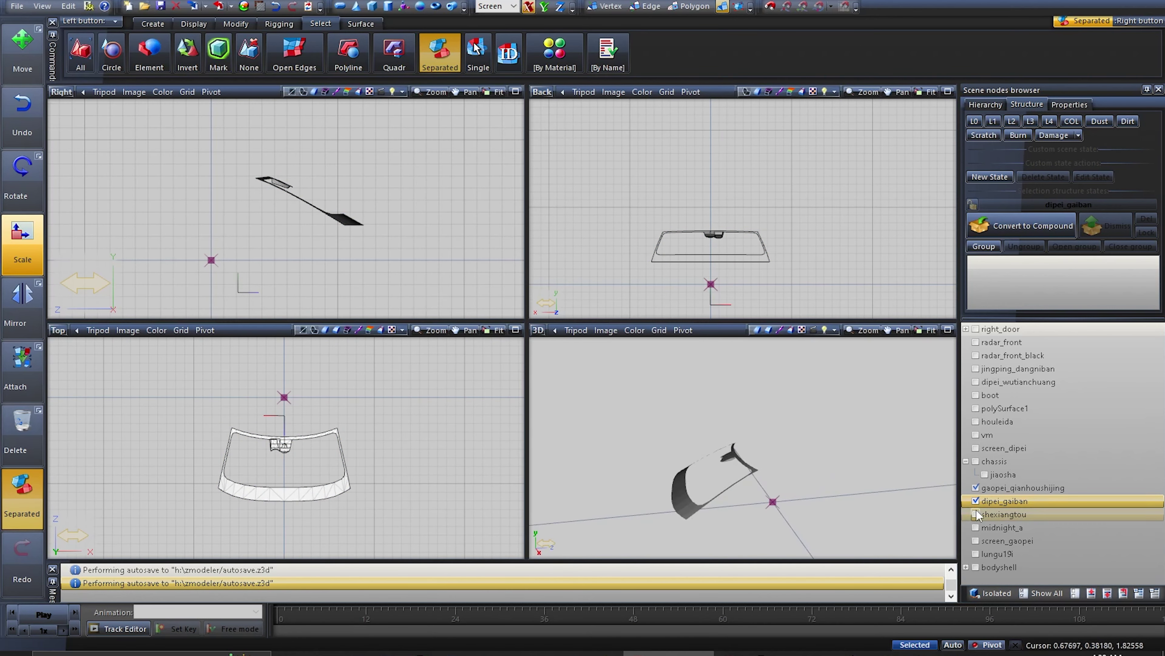
left_click(998, 487)
left_click(993, 500, "ctrl")
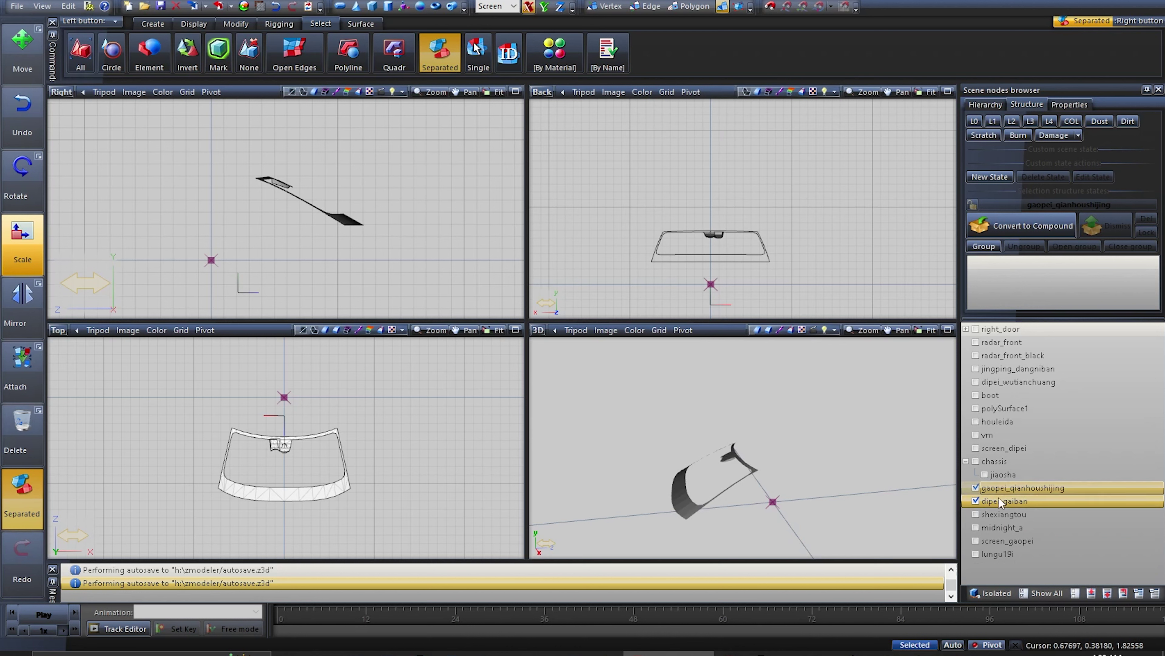
left_click_drag(1002, 500, 1019, 563)
Clear the lungu19i wheel's node name and show screen_gaopei beside the wheel
left_click(975, 527)
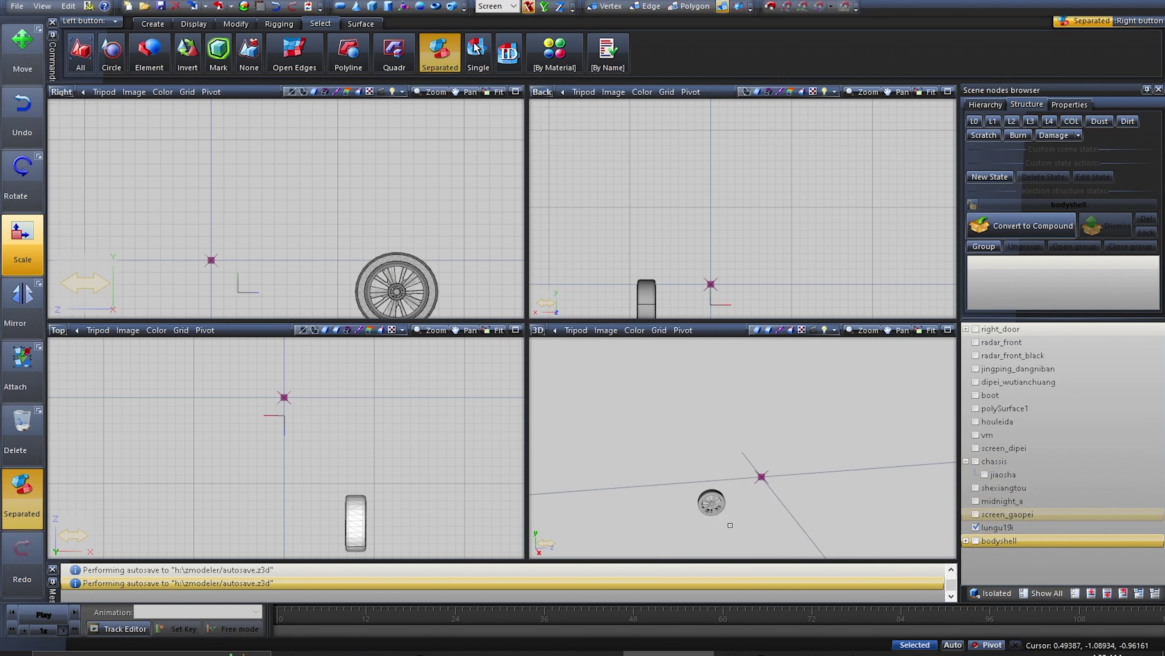
left_click(1023, 527)
left_click(975, 514)
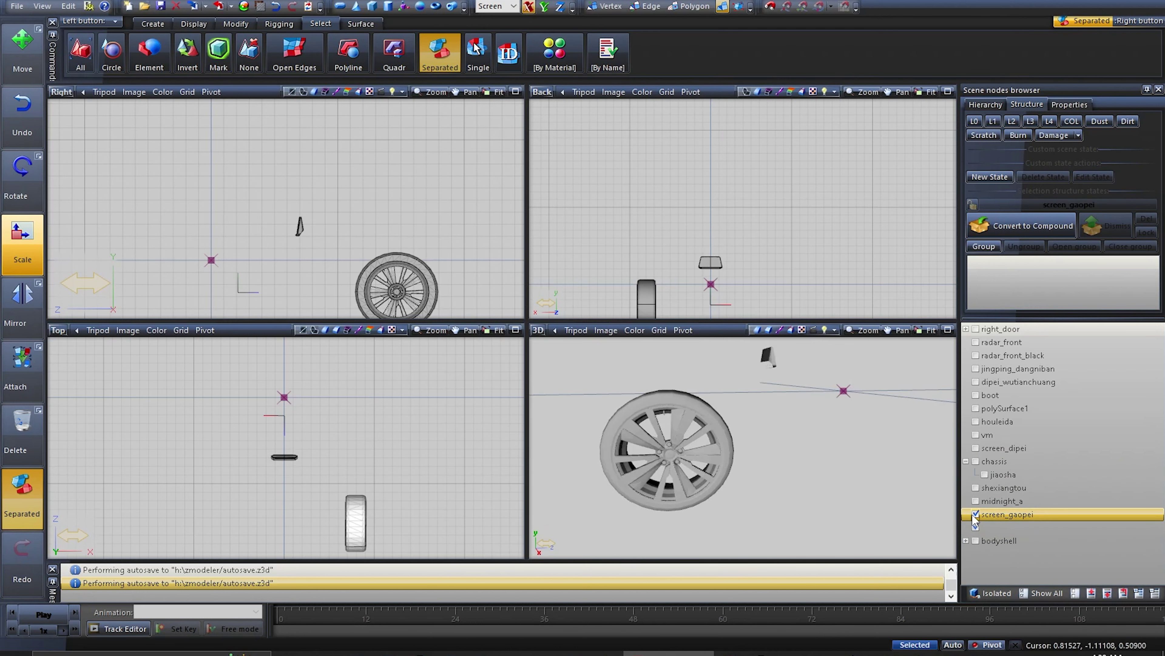
middle_click_drag(849, 460, 798, 463)
Isolate midnight_a to check it, and nest midnight_a and screen_gaopei under the chassis node
left_click(1076, 593)
left_click(975, 500)
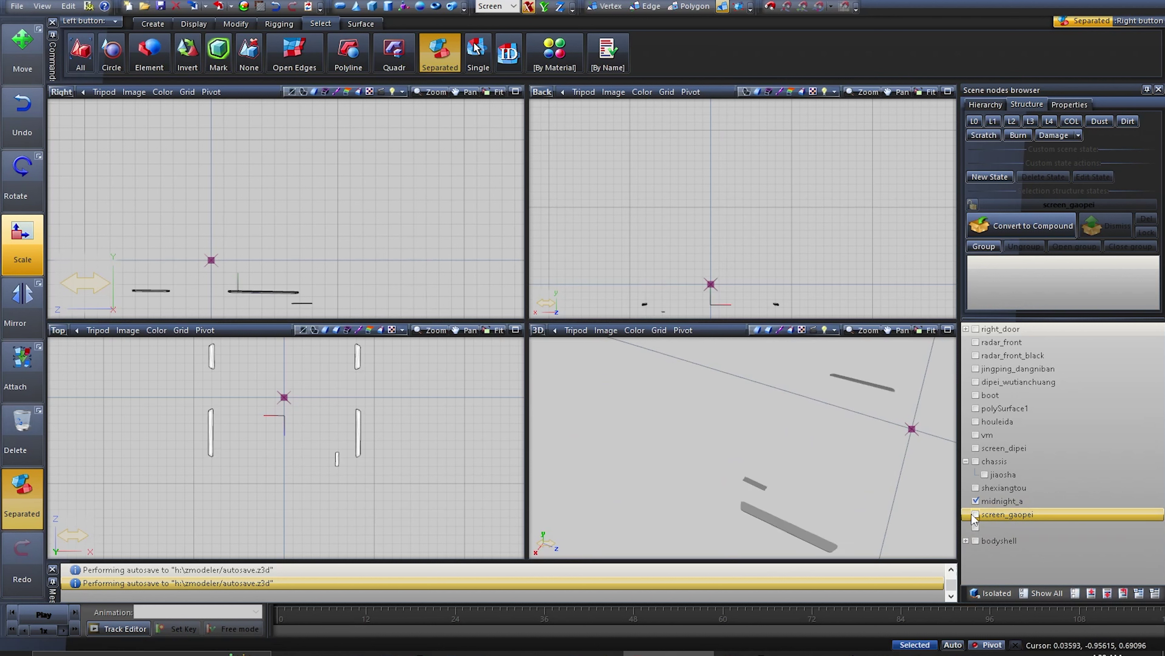
left_click(976, 514)
left_click_drag(1004, 517, 1011, 461)
left_click(976, 527)
left_click(976, 526)
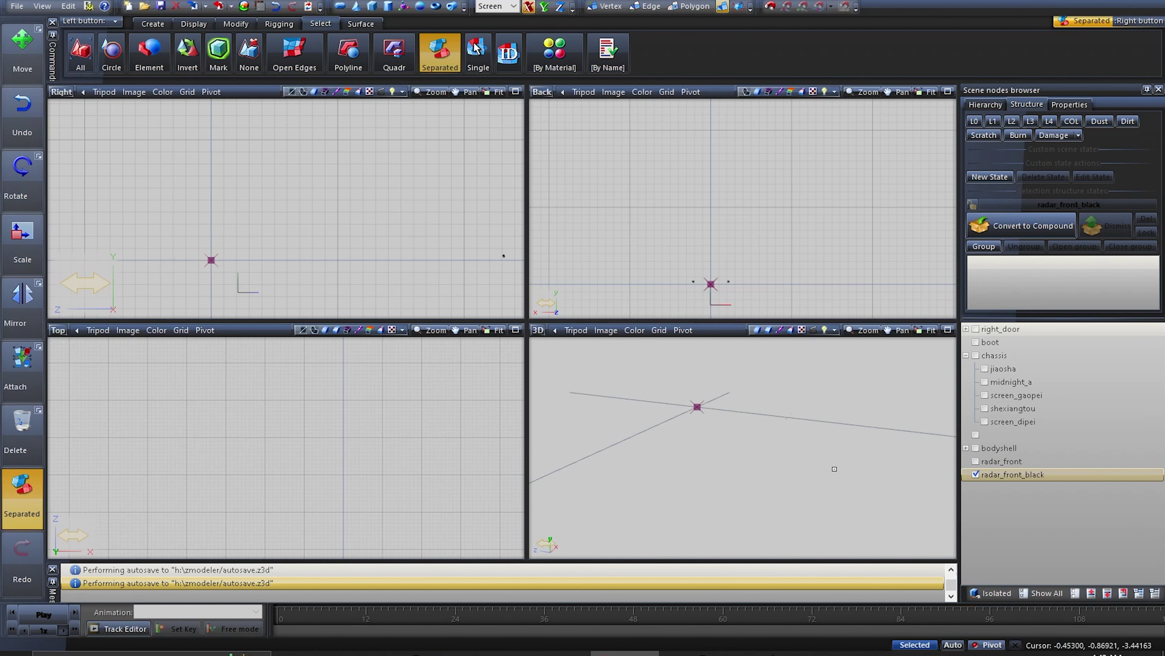
Move radar_front and radar_front_black under bodyshell, and hide radar_front_black
middle_click_drag(835, 469, 871, 478)
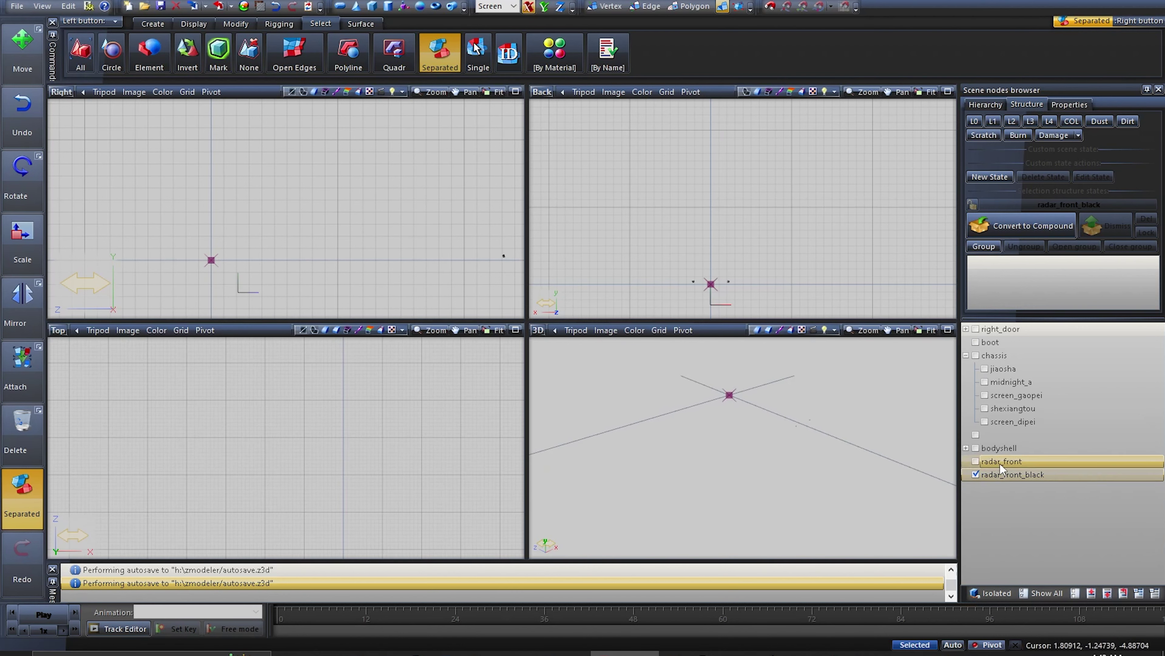
left_click_drag(1013, 448, 1014, 444)
left_click(974, 475)
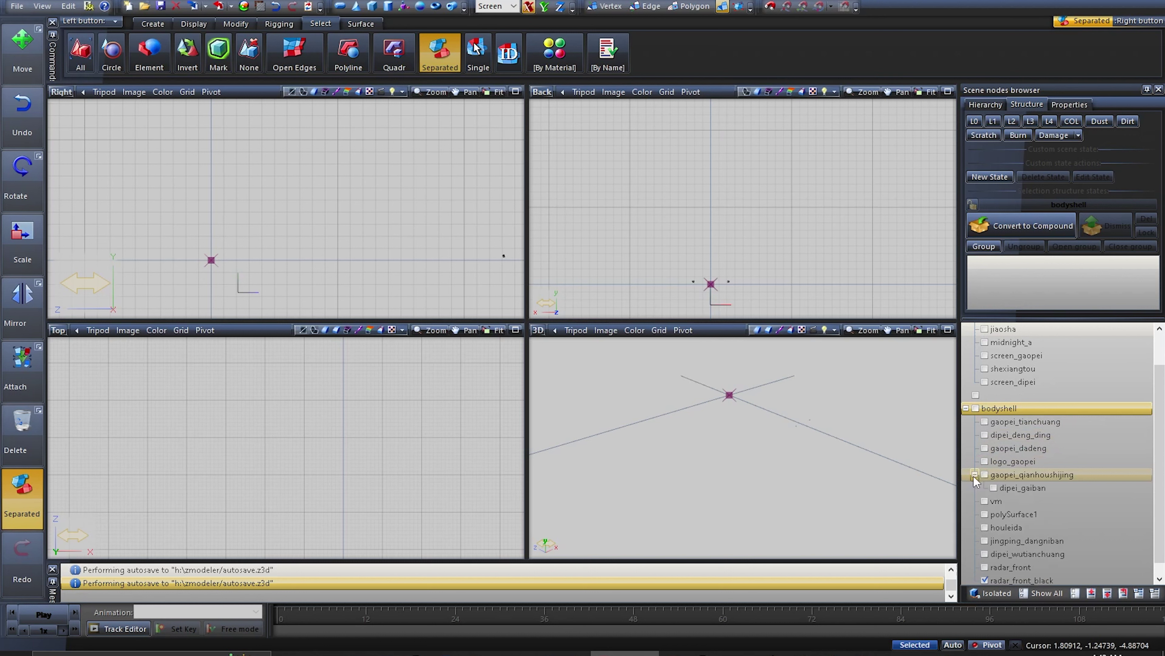
scroll(1038, 467, "down", 1)
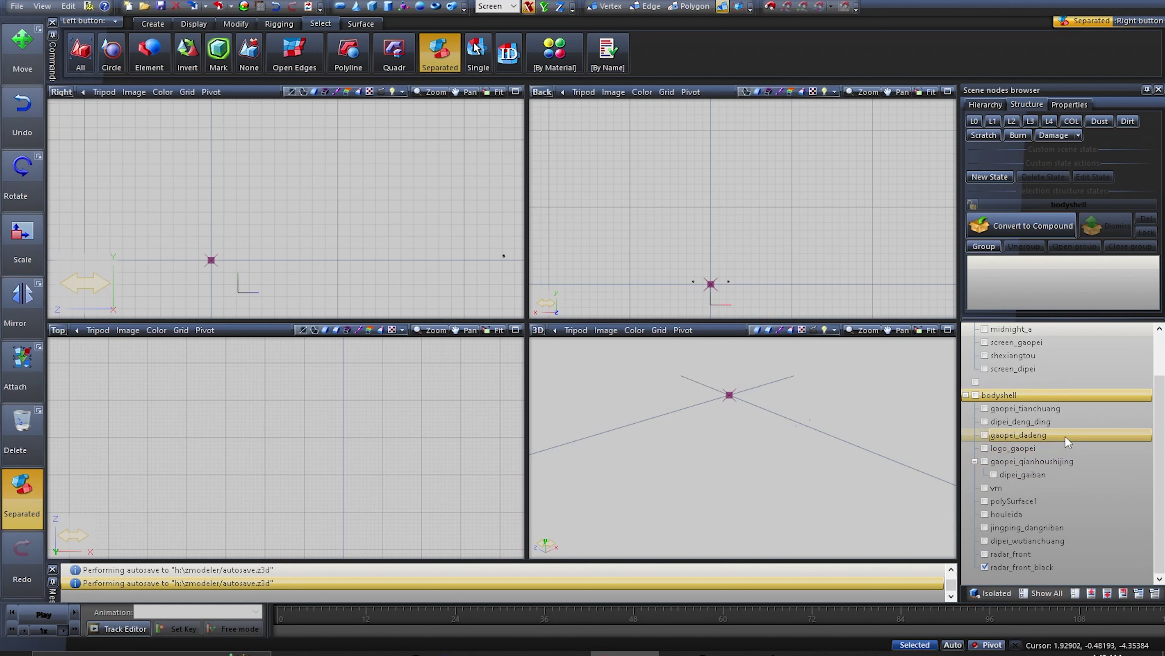
left_click(1060, 407)
left_click(984, 567)
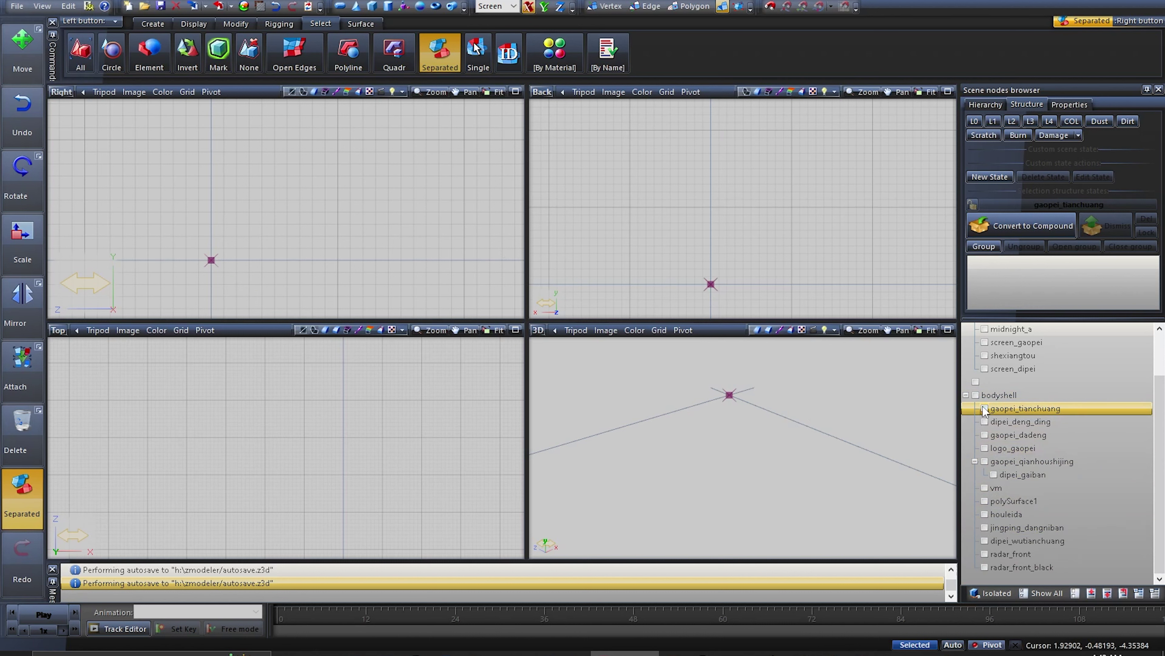
Compare the bodyshell with and without gaopei_tianchuang to check how that part fills the roof opening
left_click(985, 409)
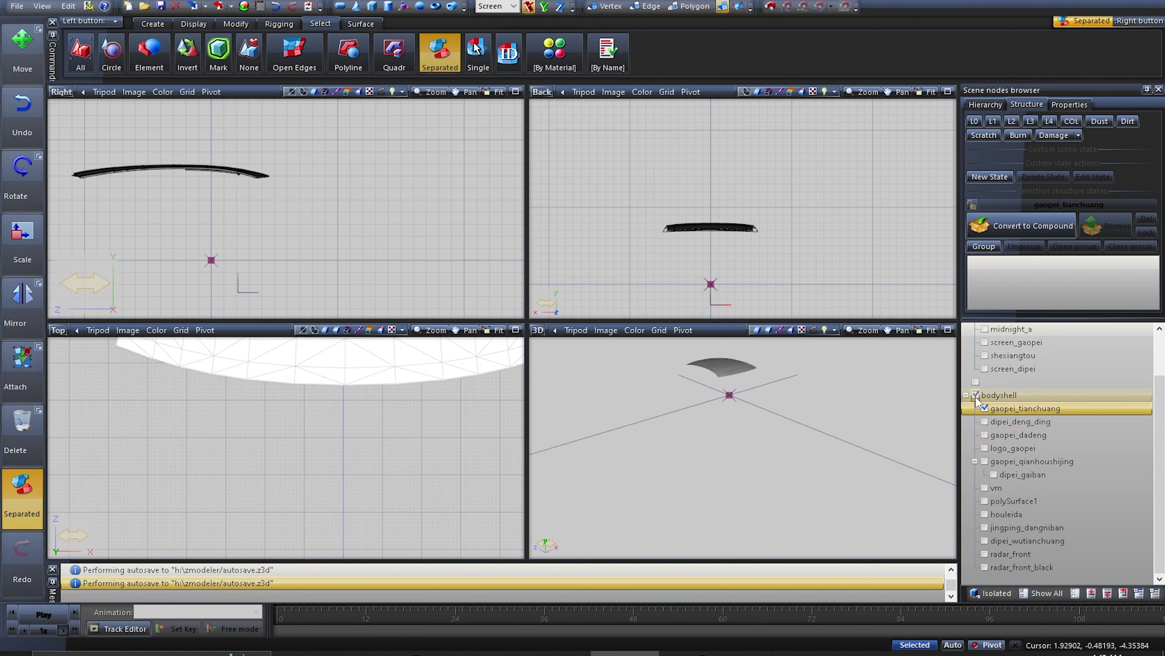
middle_click_drag(872, 395, 878, 469)
scroll(877, 469, "up", 5)
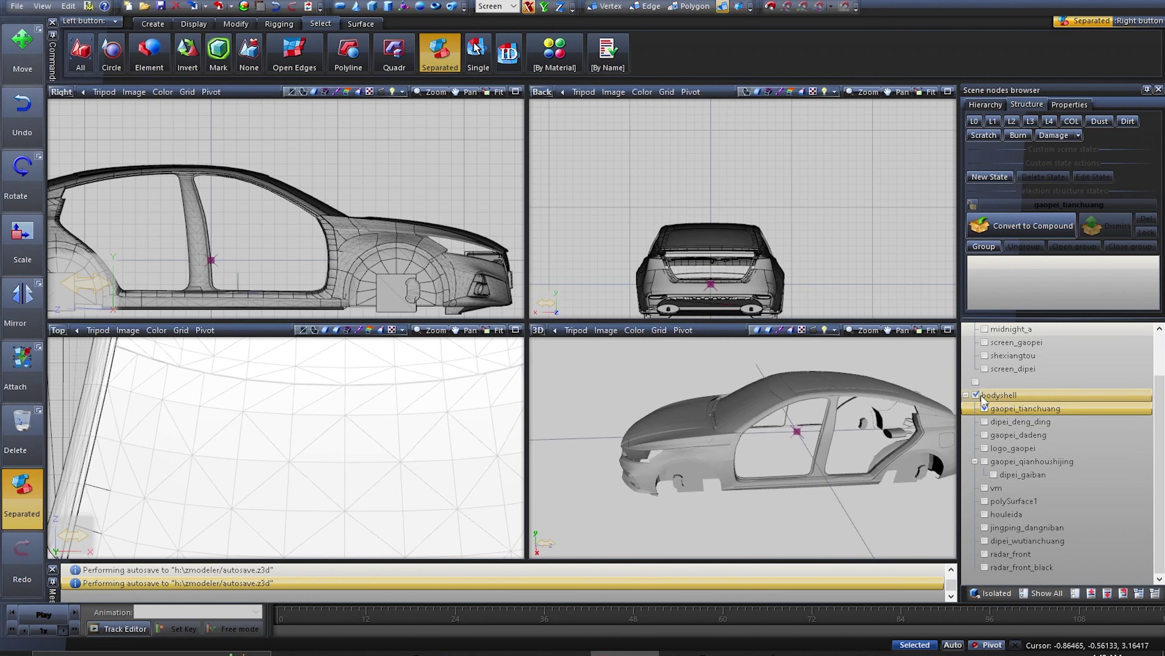
middle_click_drag(811, 424, 837, 440)
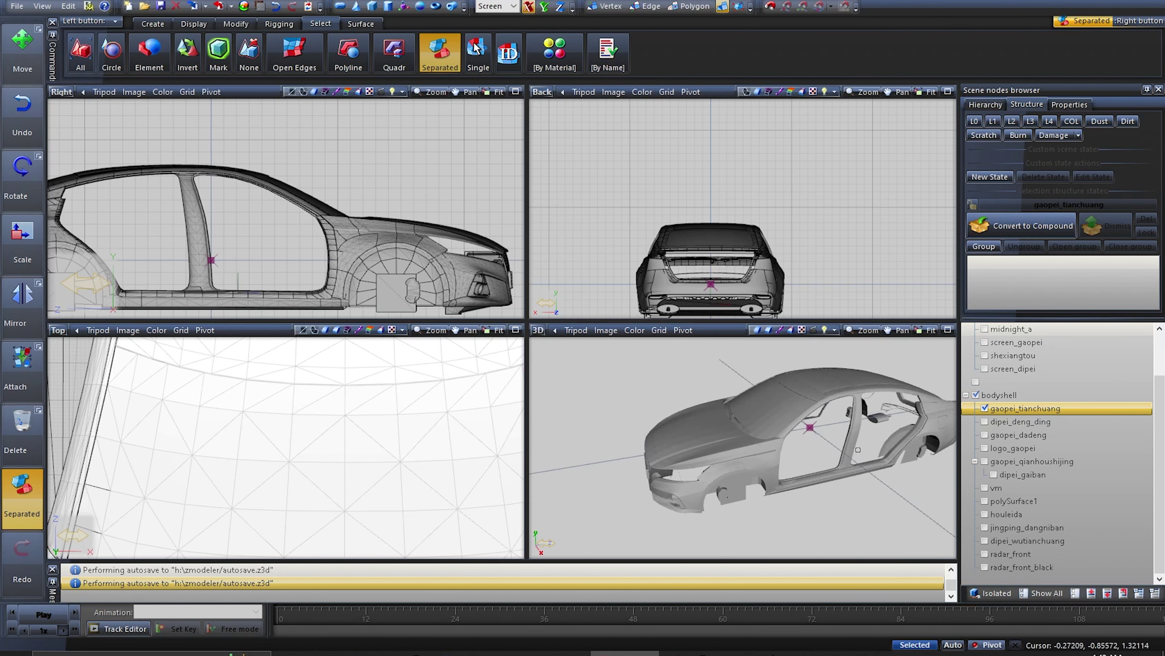
left_click(976, 396)
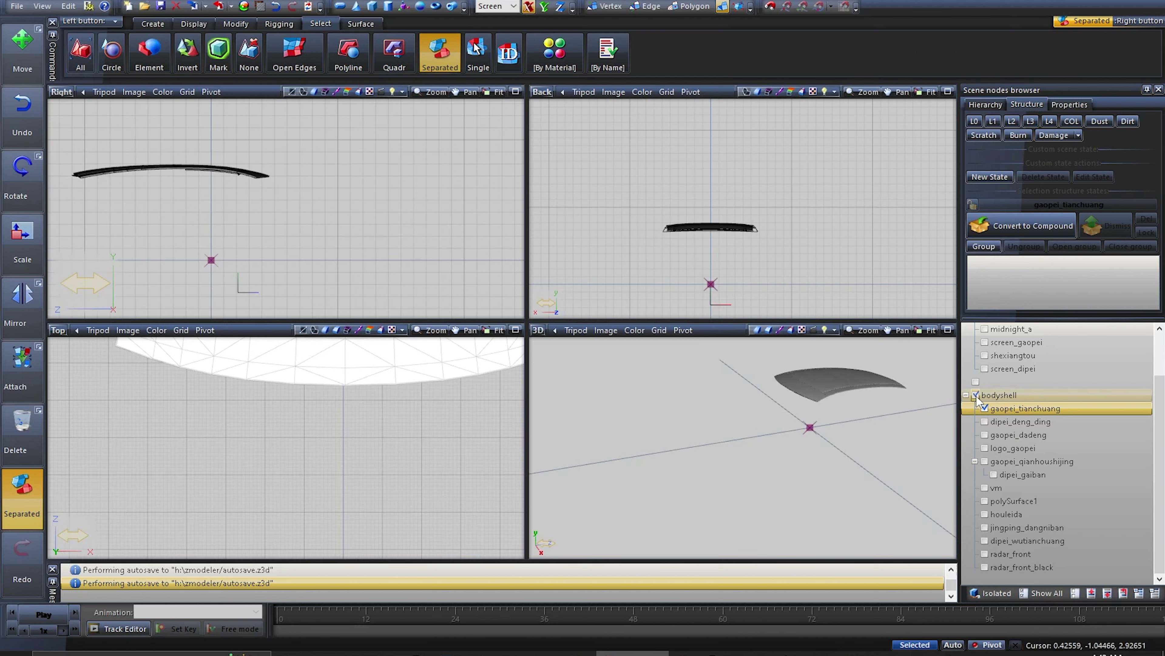
left_click(985, 410)
middle_click_drag(890, 385, 843, 404)
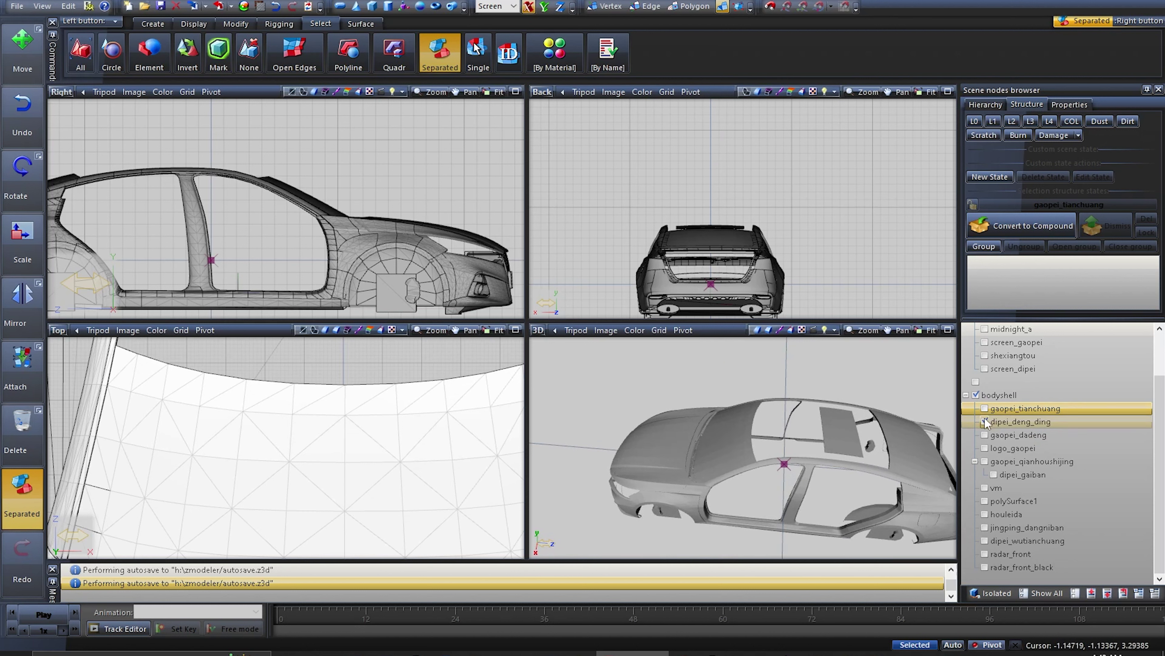
Show gaopei_dadeng, logo_gaopei and gaopei_qianhoushijing together with the bodyshell
left_click(986, 434)
left_click(985, 448)
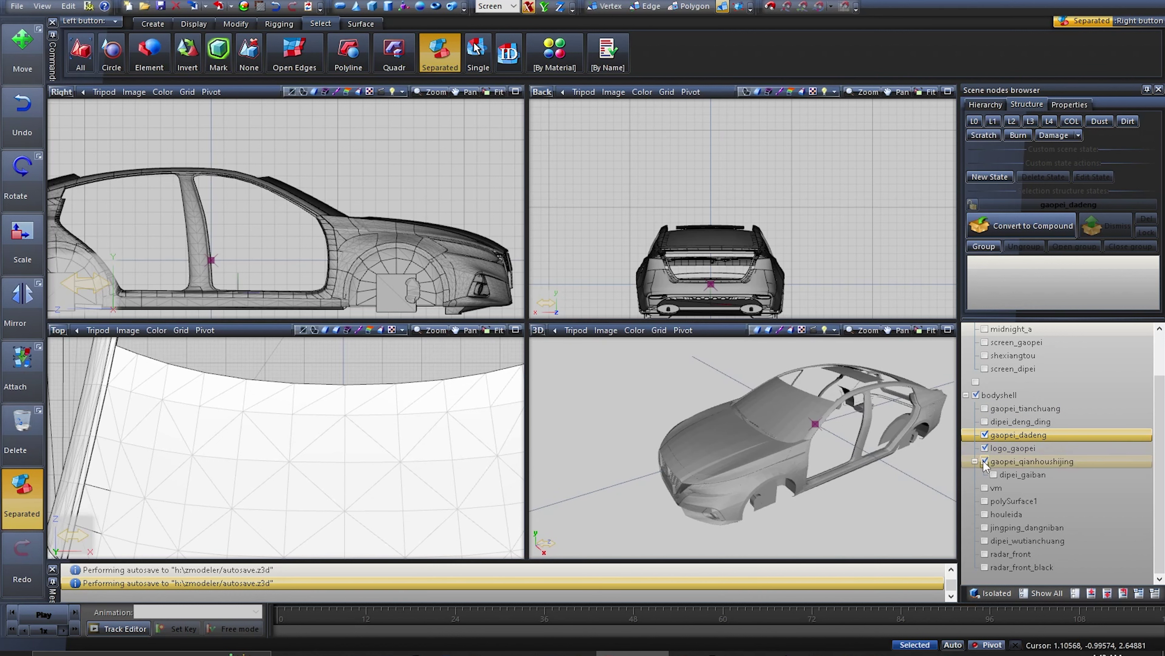
left_click(984, 461)
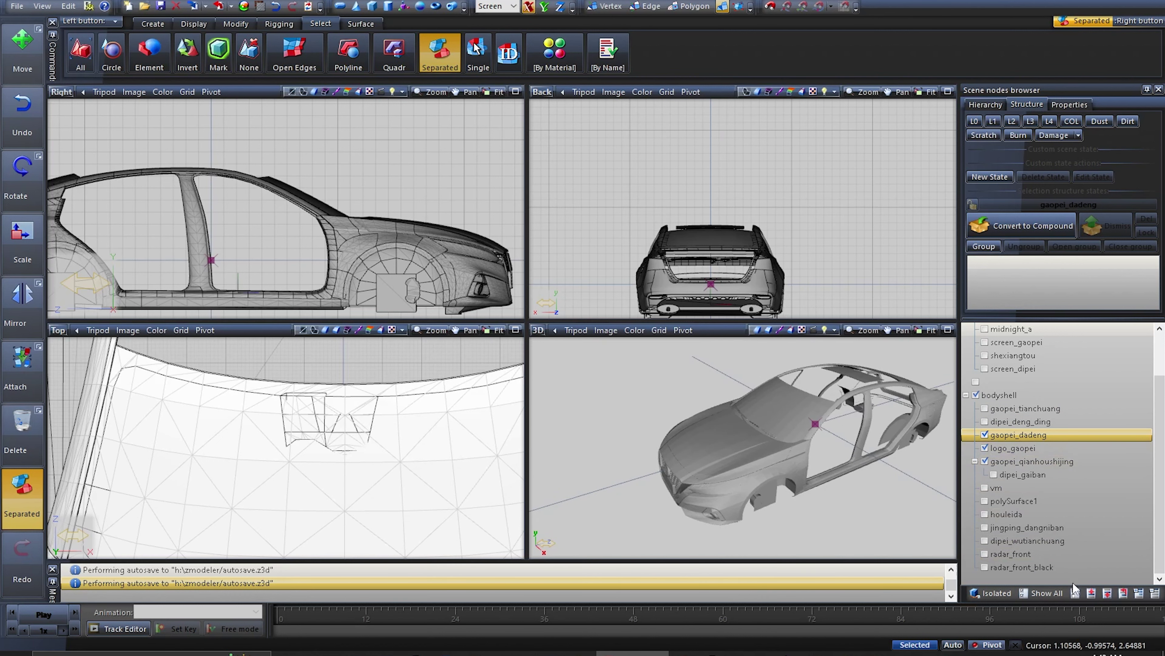
Hide all nodes and show only the chassis to examine the interior from the side
left_click(1076, 593)
left_click(985, 435)
scroll(990, 439, "up", 2)
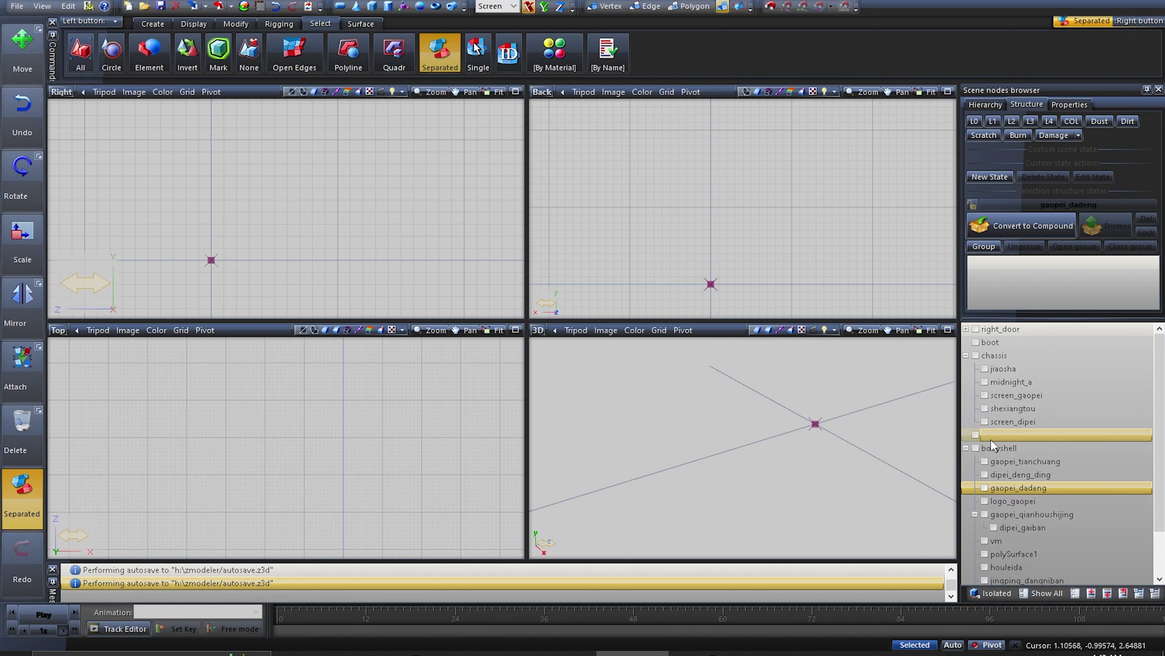
left_click(975, 355)
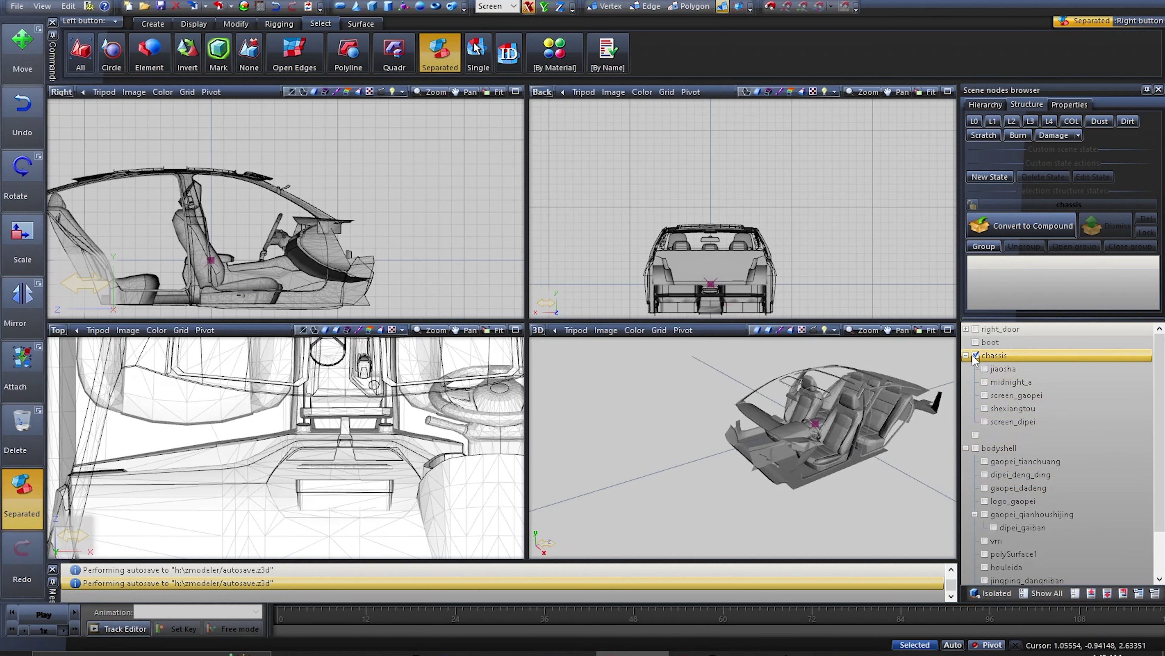
middle_click_drag(871, 413, 766, 435)
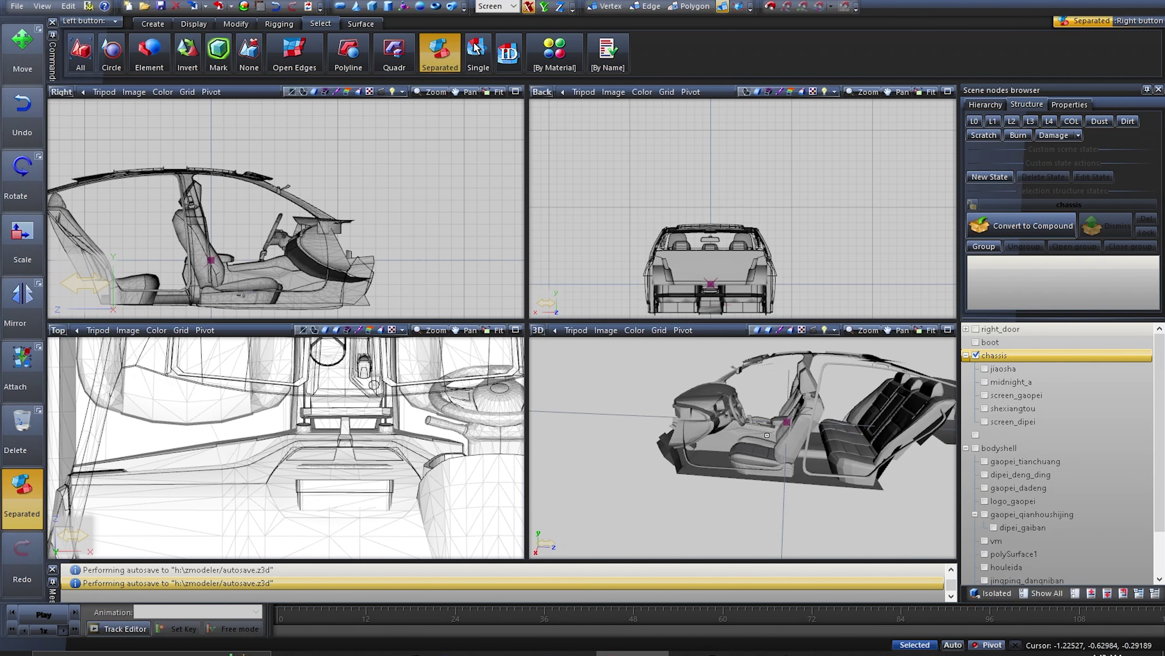
middle_click_drag(663, 466, 689, 463)
Show the chassis child nodes jiaosha, midnight_a, screen_gaopei, shexiangtou and screen_dipei together with the chassis
left_click(985, 369)
scroll(649, 491, "up", 6)
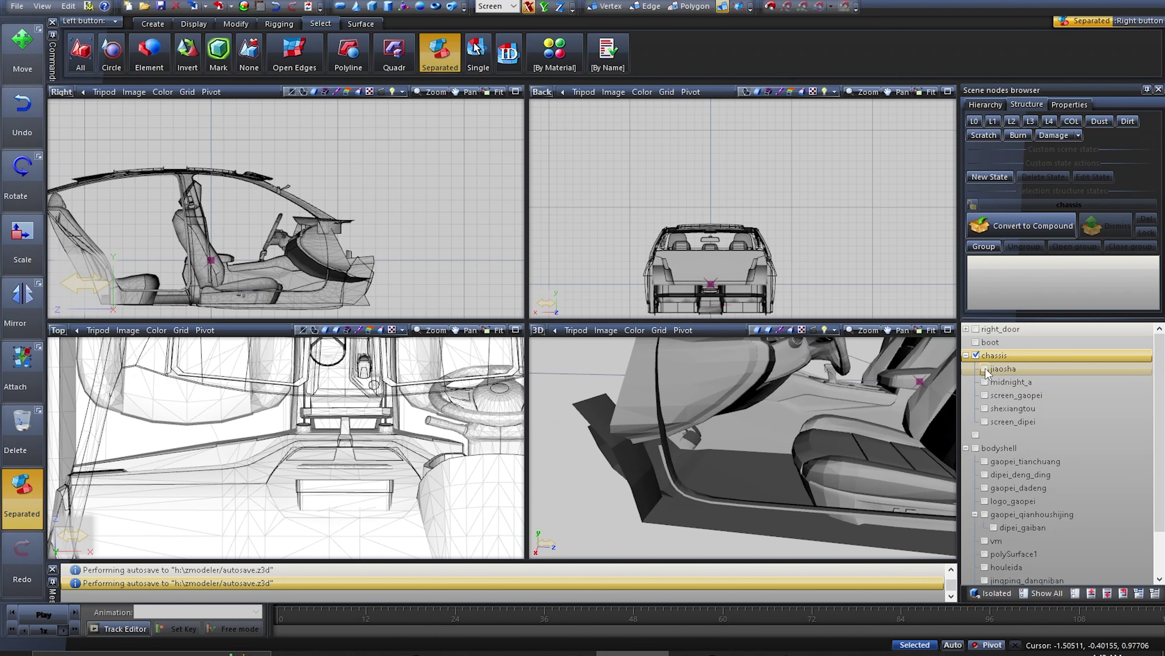
scroll(801, 435, "down", 10)
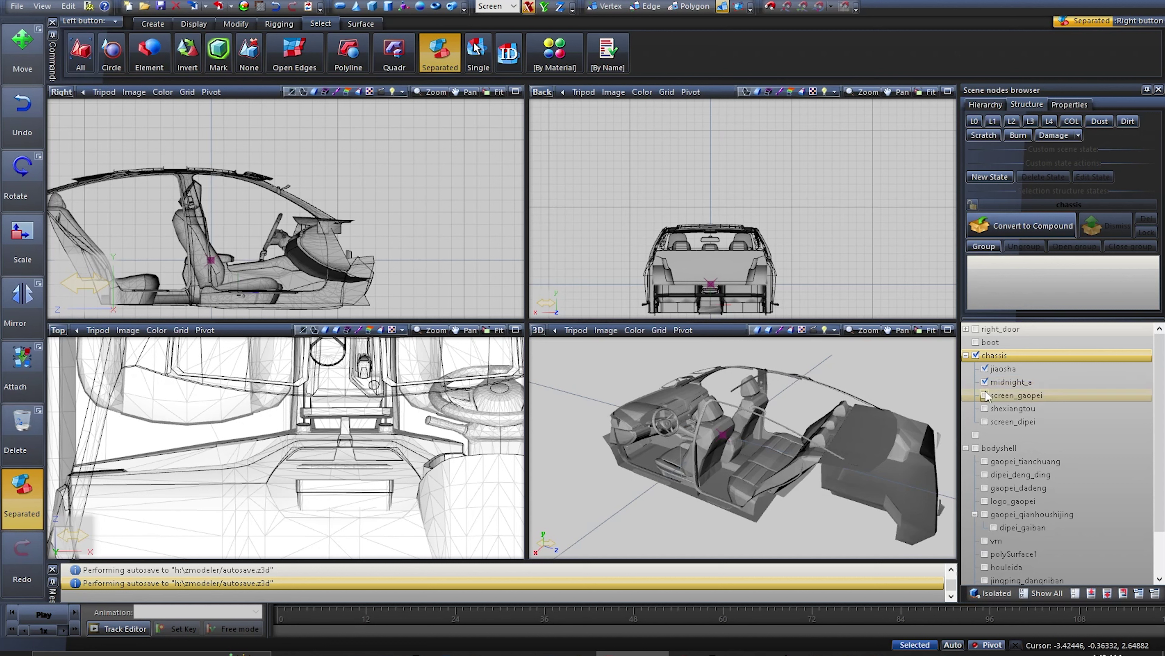
left_click(985, 395)
left_click(985, 395)
left_click(984, 395)
left_click(984, 408)
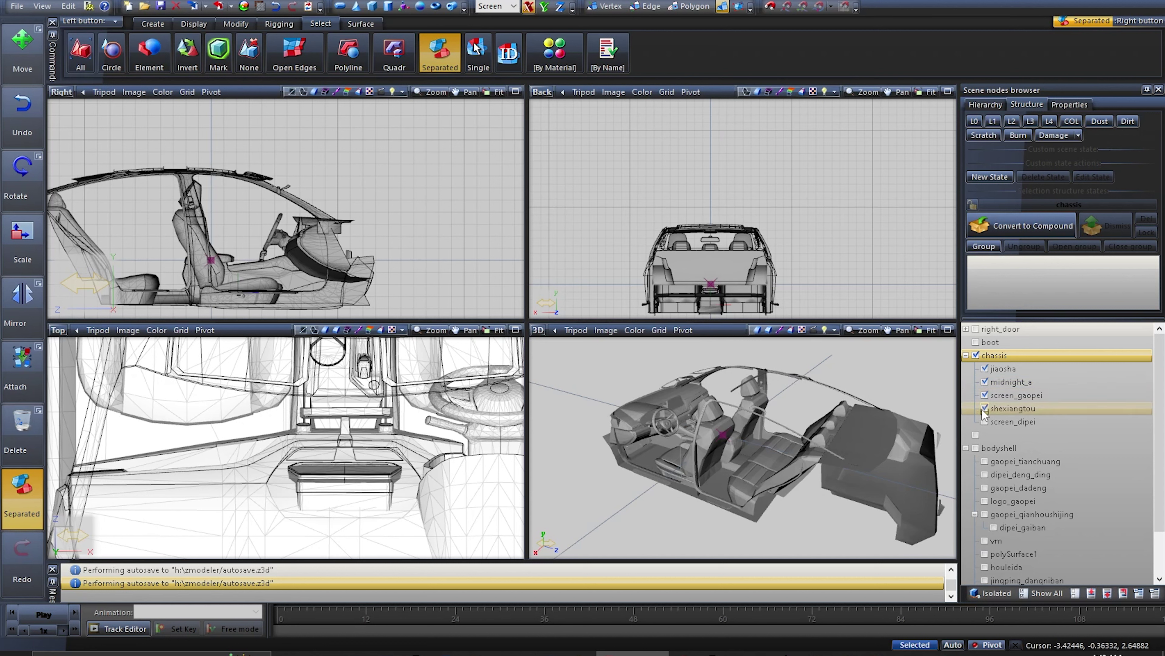
left_click(295, 432)
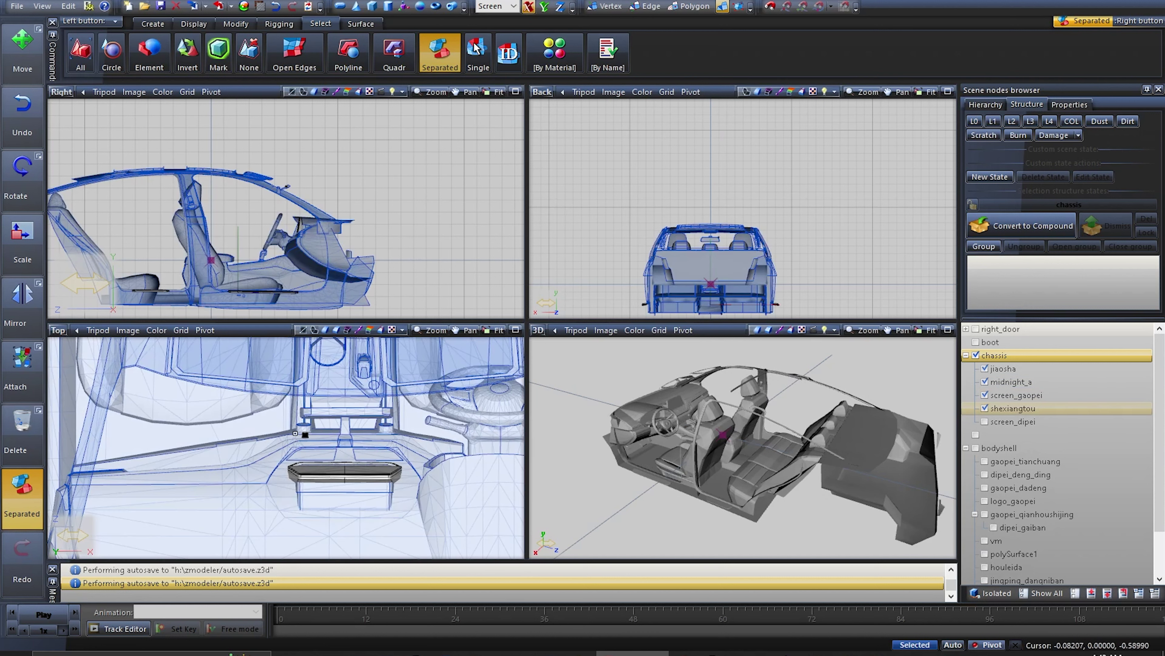
left_click(985, 421)
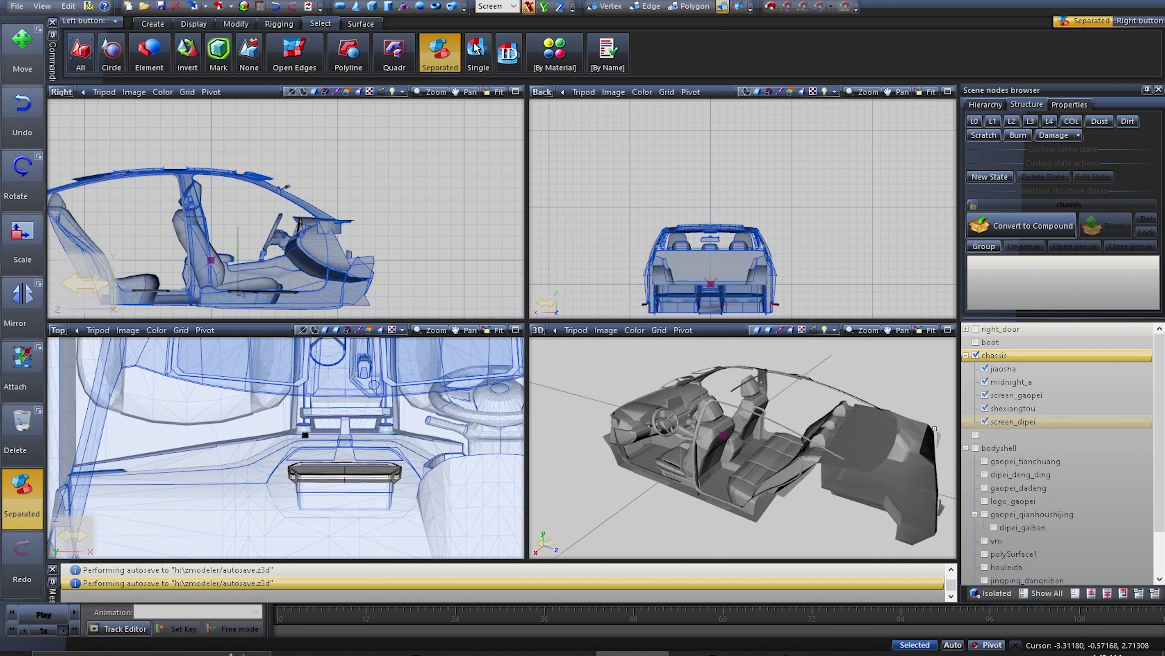
Examine the complete interior assembly from several angles and clear the chassis mesh selection
mouse_move(715, 474)
middle_mouse_down()
mouse_move(618, 469)
mouse_move(735, 475)
middle_mouse_up()
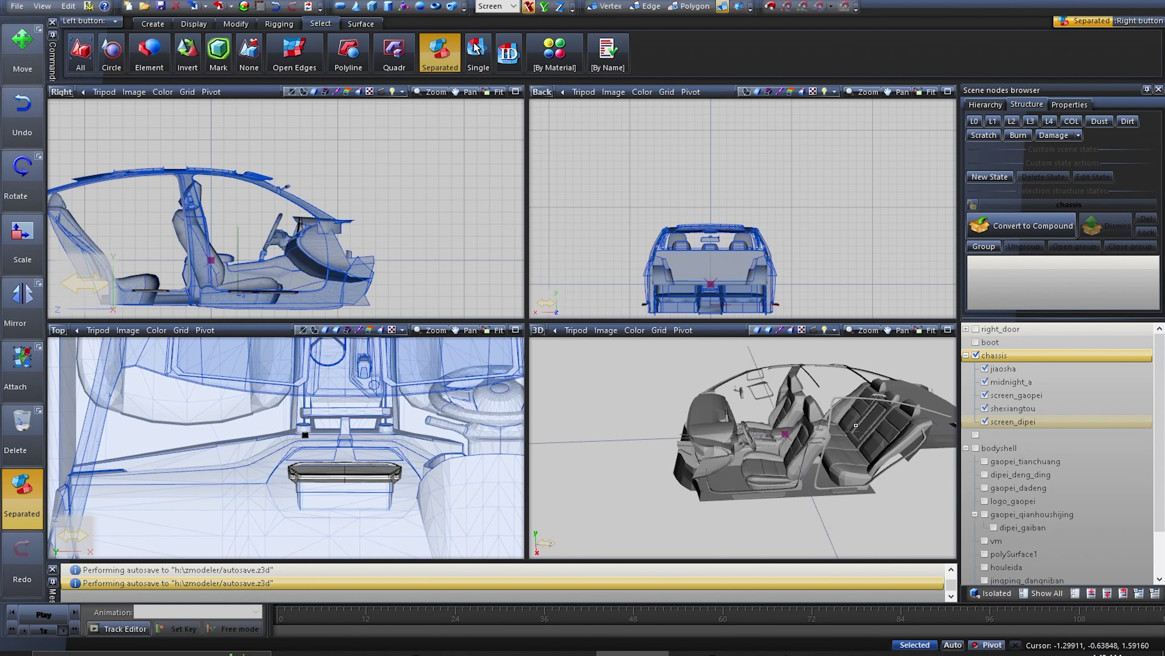
middle_click_drag(861, 413, 832, 410)
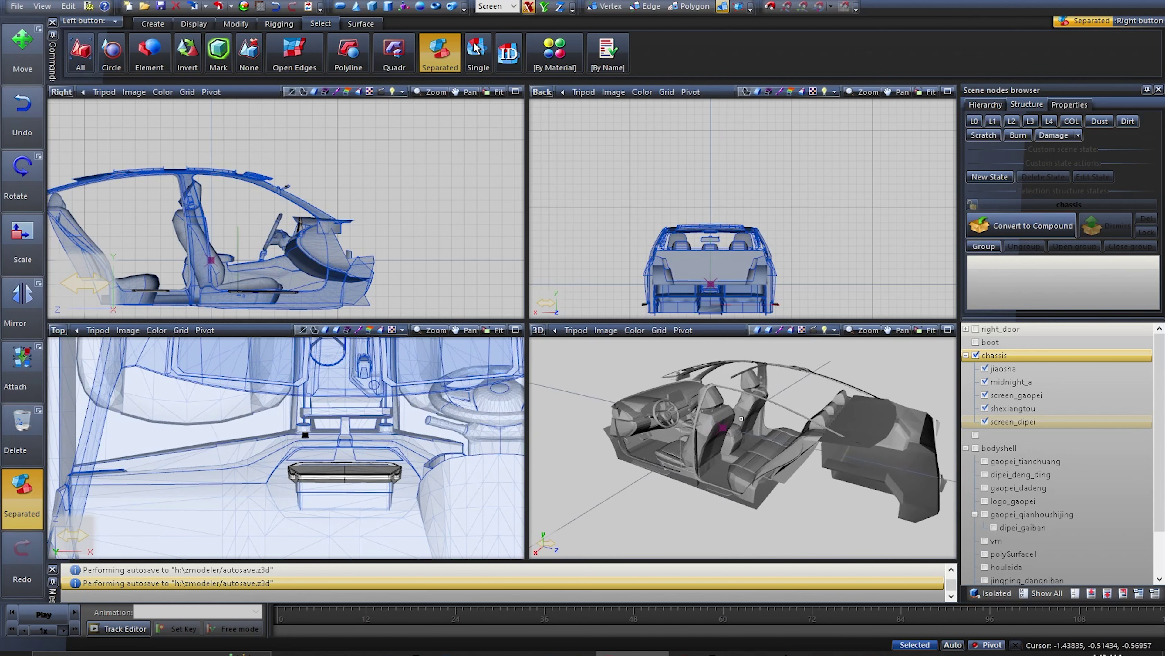
left_click(1010, 385)
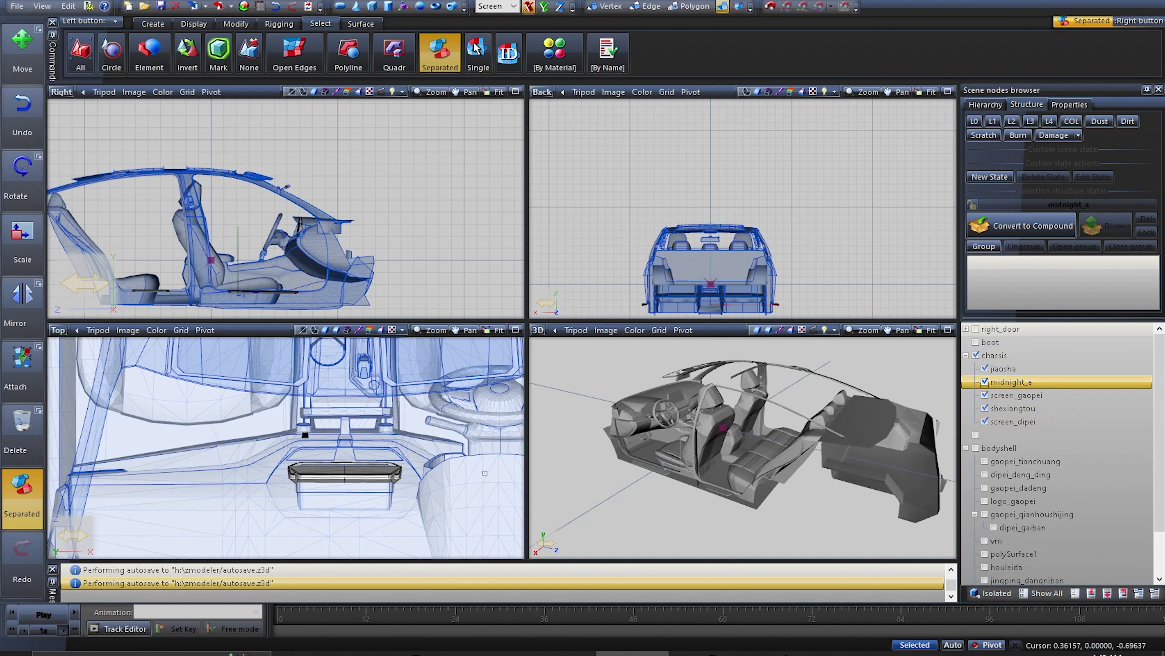
left_click(494, 262)
middle_click_drag(827, 445, 830, 450)
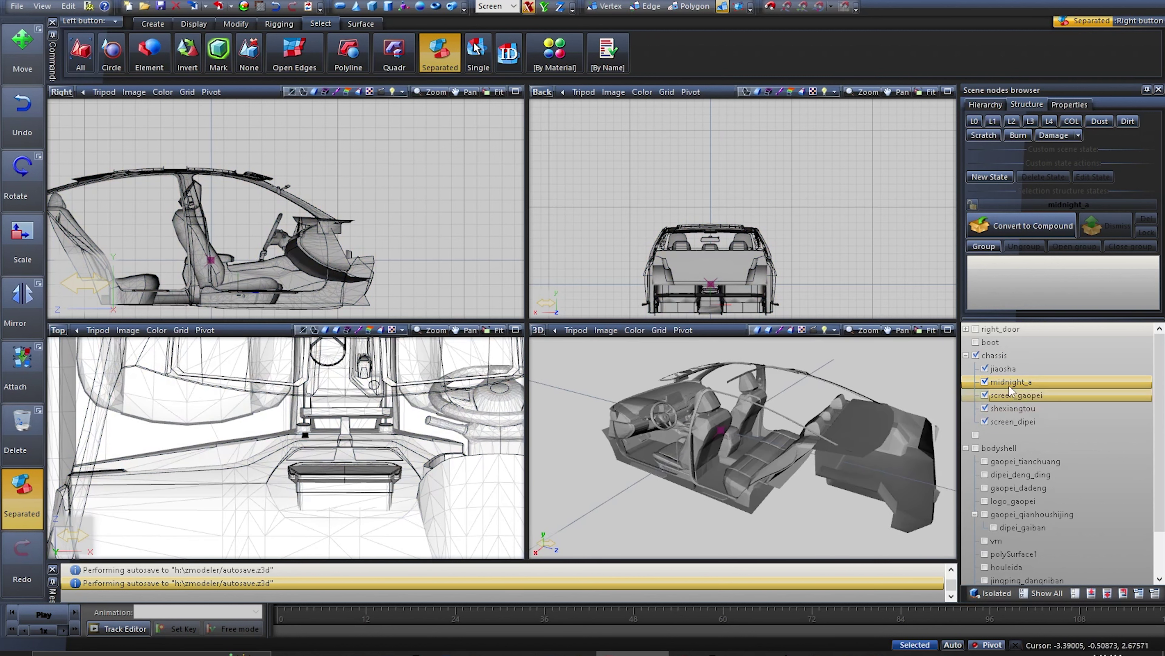
Collapse gaopei_qianhoushijing, hide all nodes, and show only the bodyshell's child nodes from gaopei_tianchuang to radar_front_black
scroll(1014, 414, "down", 1)
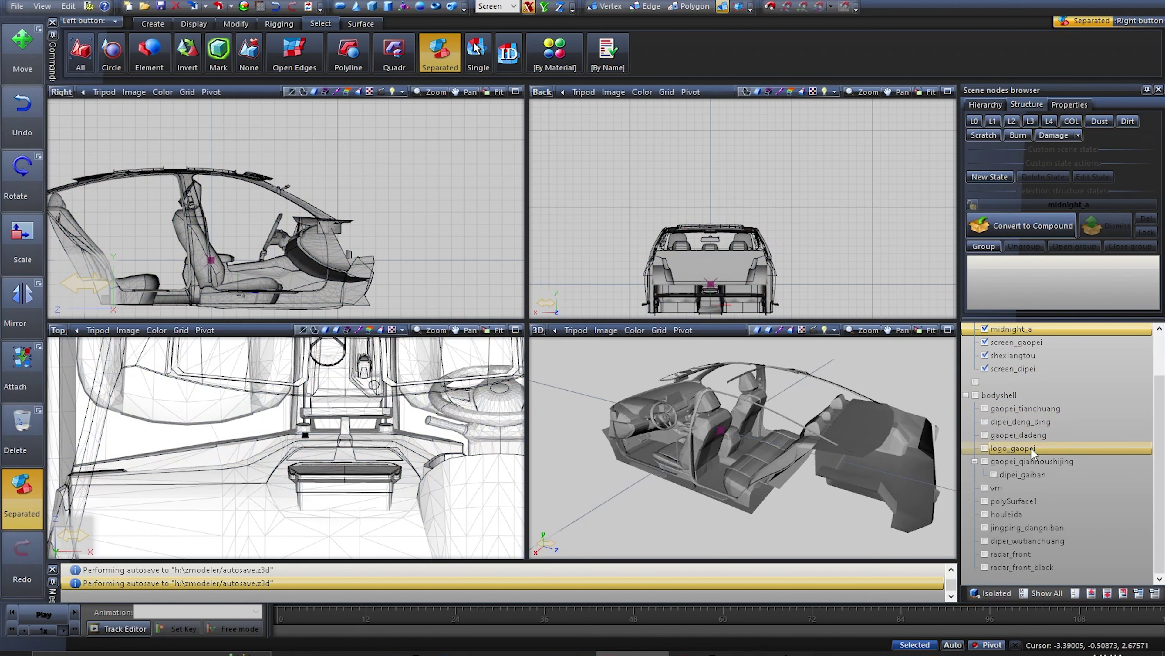
left_click(975, 461)
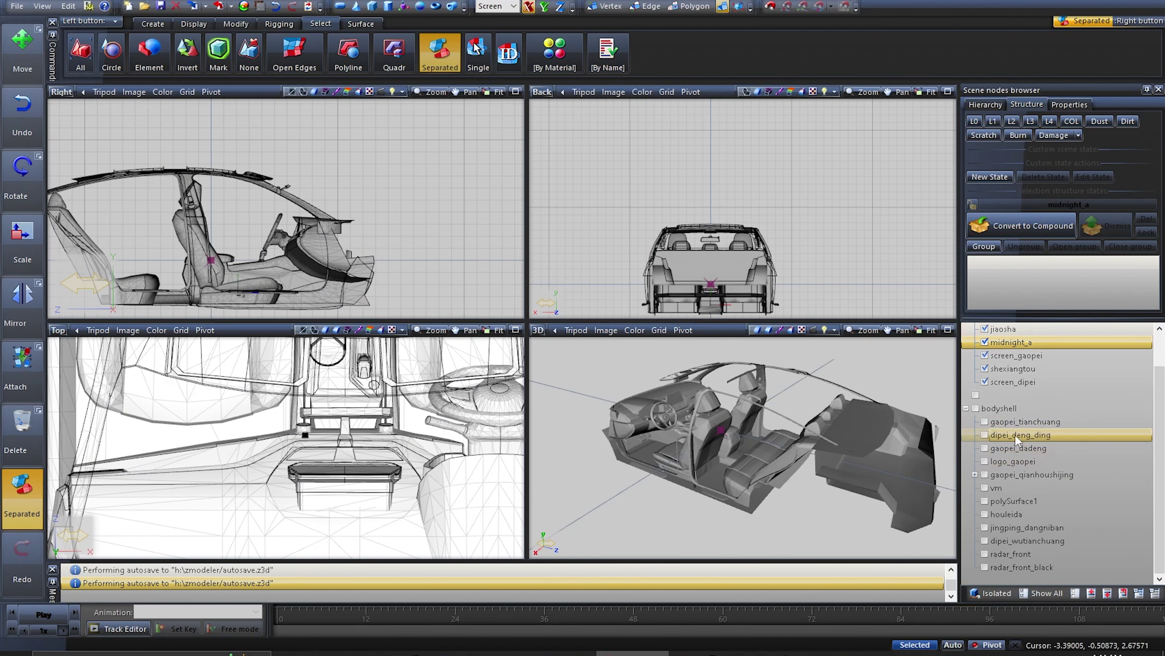
left_click(1075, 593)
left_click(985, 421)
left_click(985, 434)
left_click(985, 448)
left_click(985, 461)
left_click(984, 475)
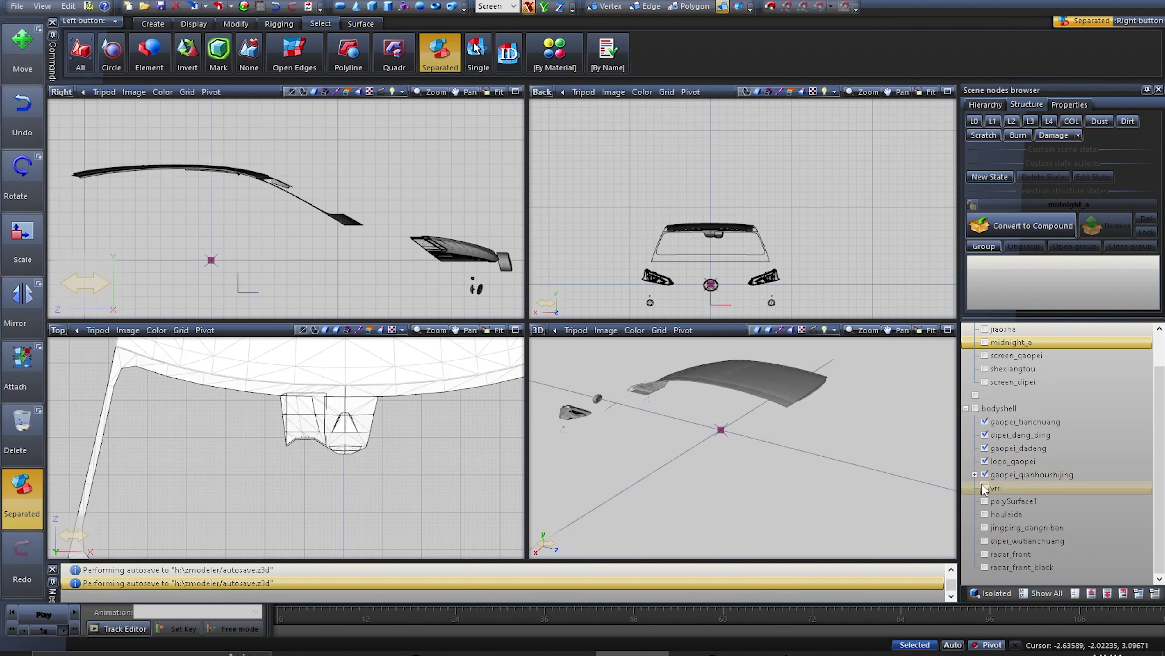
left_click(985, 487)
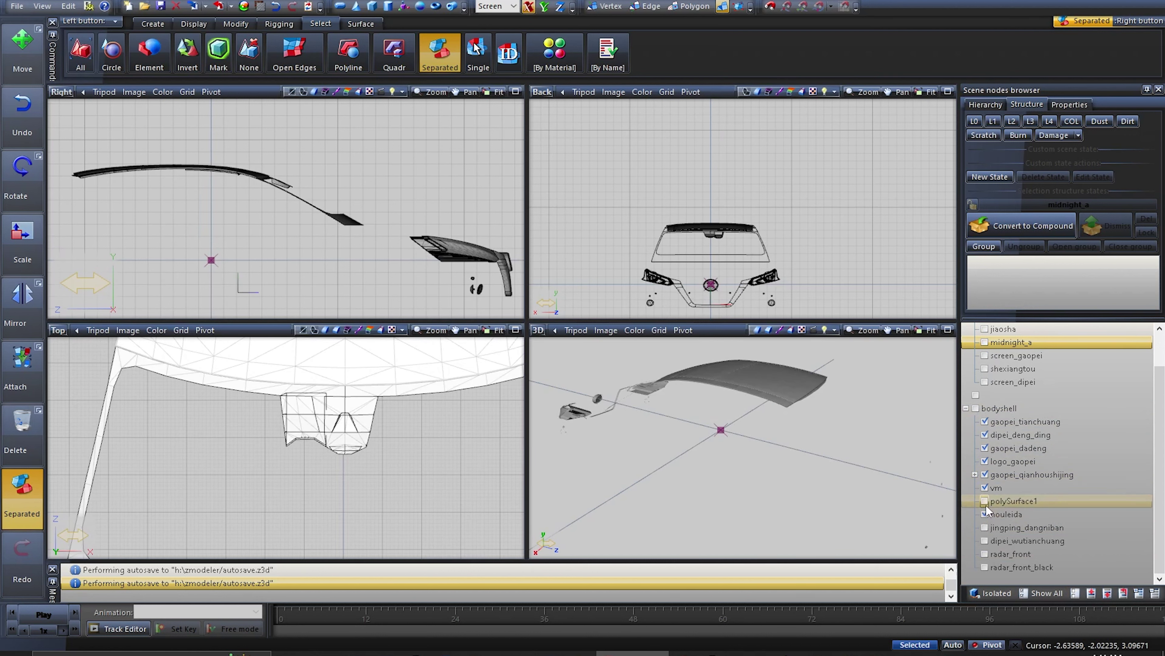
left_click(984, 501)
left_click(985, 540)
left_click(985, 553)
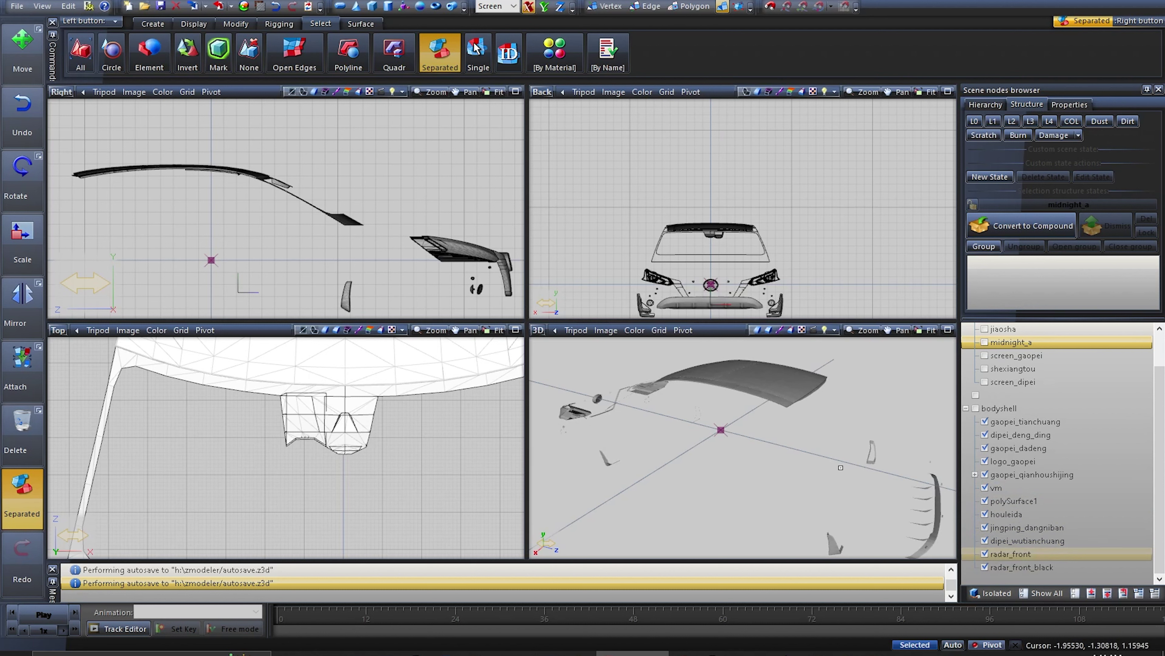
Show the bodyshell with its child parts, expand gaopei_qianhoushijing, and examine the assembled body inside and out
left_click(976, 408)
middle_click_drag(737, 436, 719, 430)
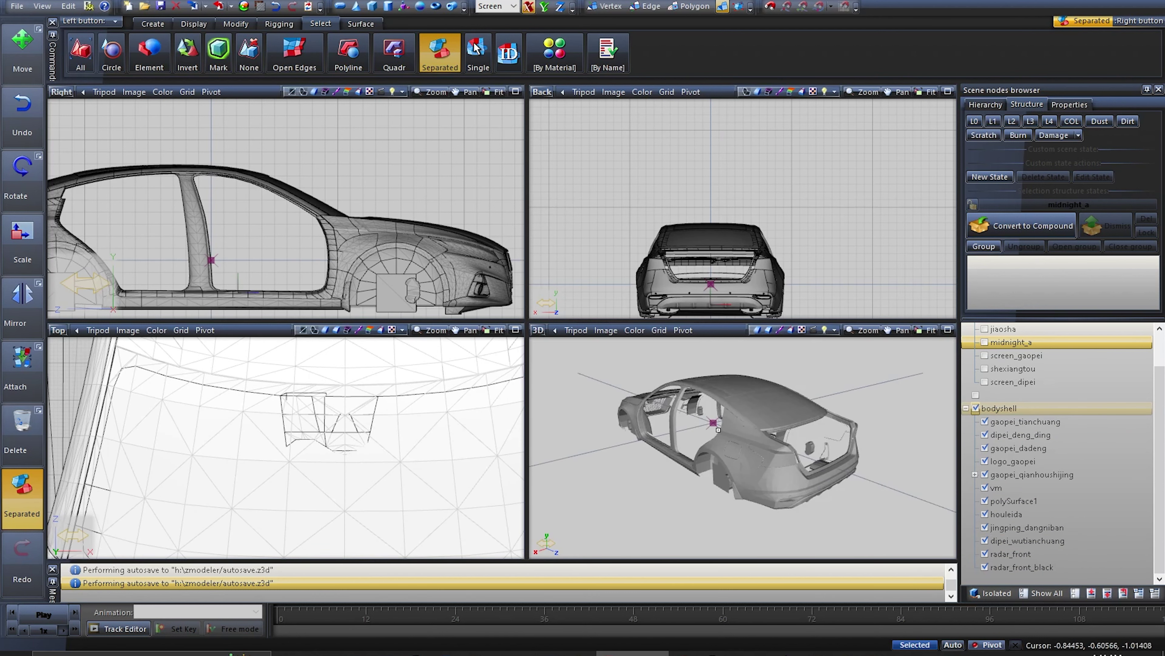
left_click(975, 474)
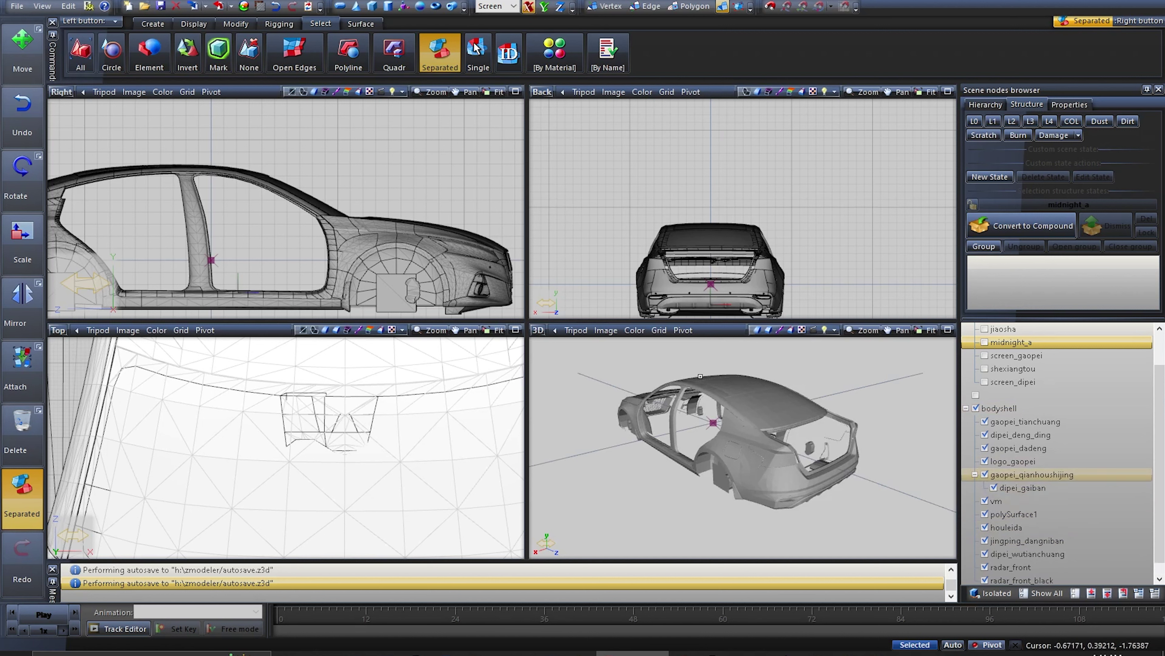
scroll(689, 403, "up", 10)
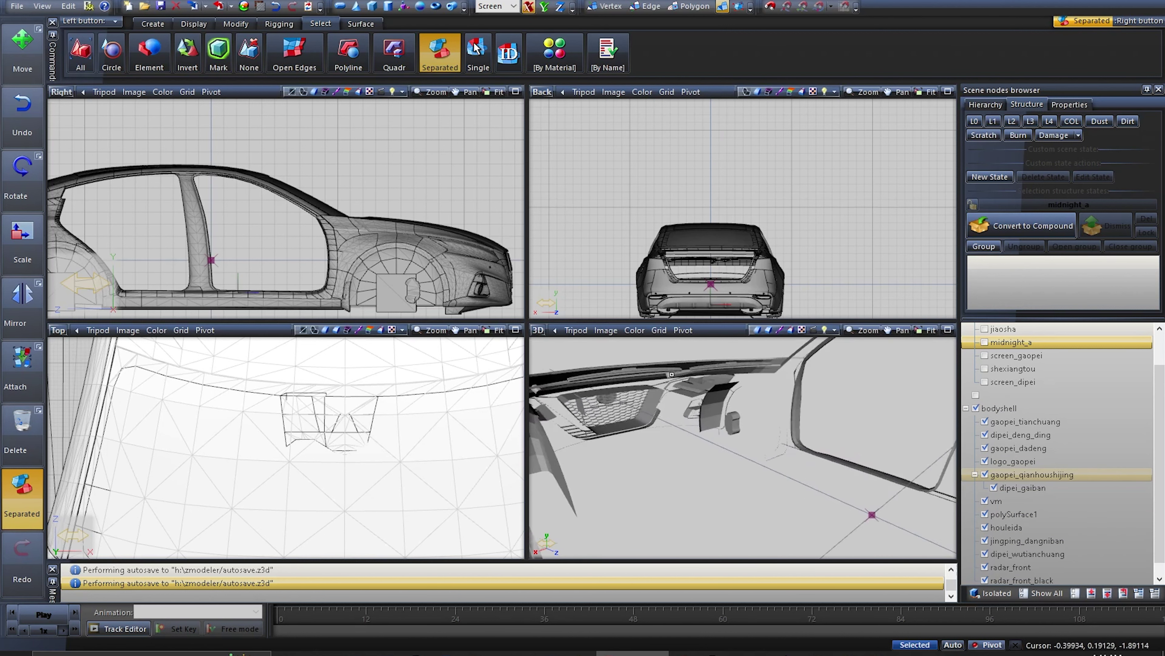
scroll(651, 457, "down", 4)
middle_click_drag(651, 457, 757, 444)
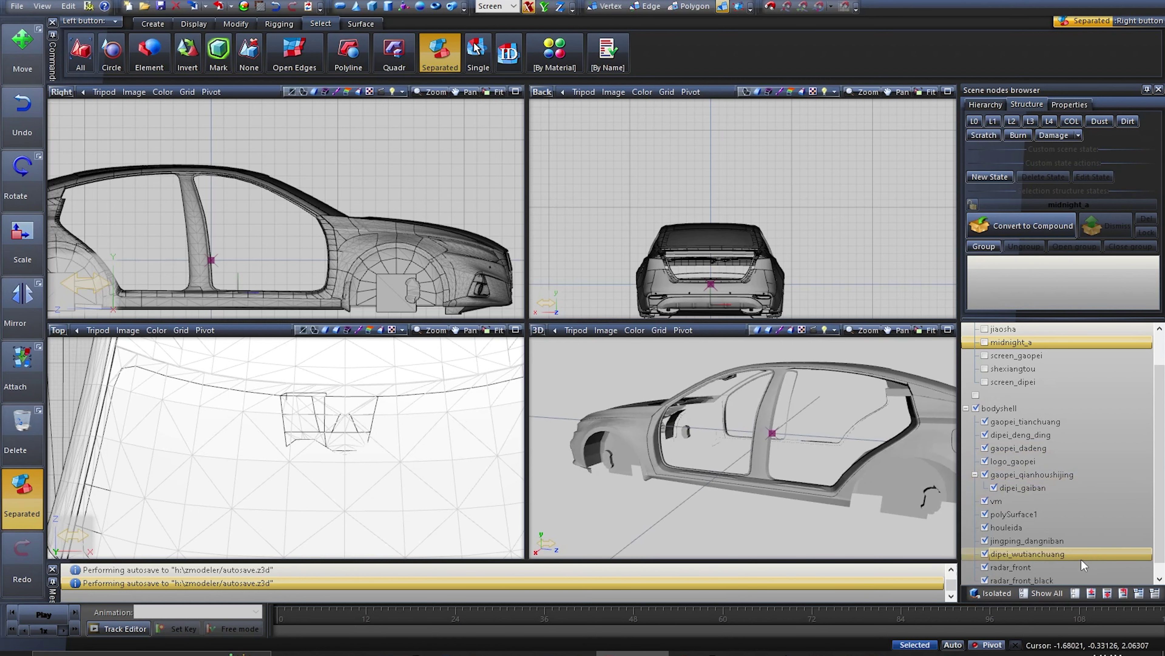
Isolate the chassis, and show and hide jiaosha and midnight_a one at a time to check them in the interior
left_click(1077, 594)
scroll(1033, 459, "up", 1)
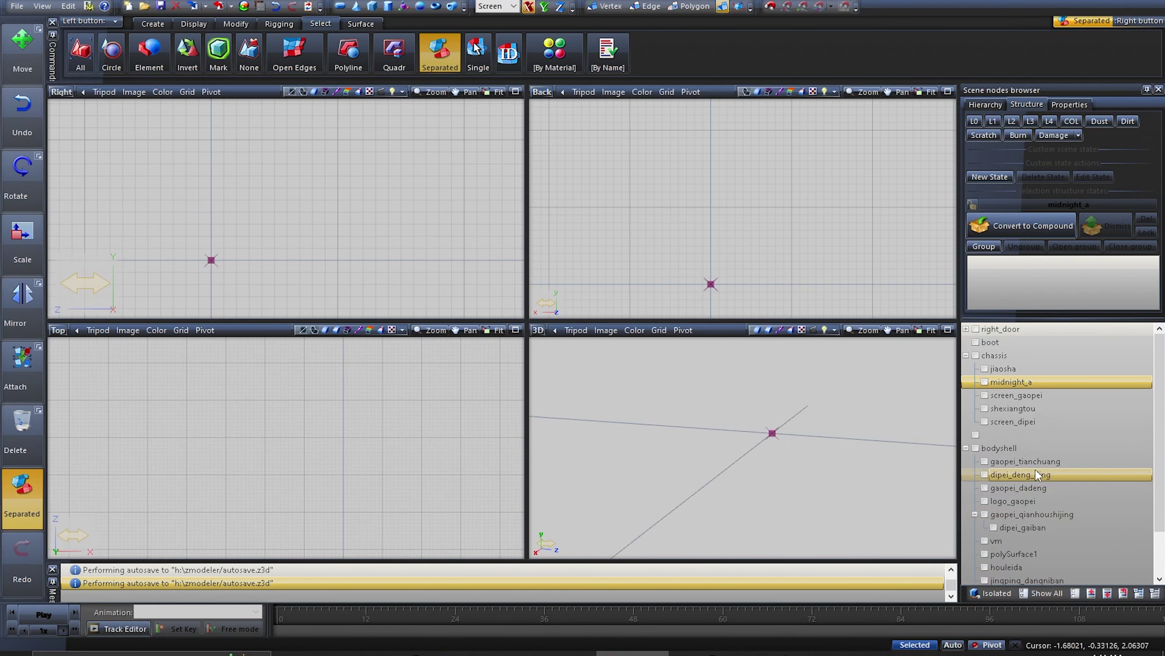
left_click(976, 356)
mouse_move(743, 439)
middle_mouse_down()
mouse_move(780, 444)
mouse_move(752, 454)
middle_mouse_up()
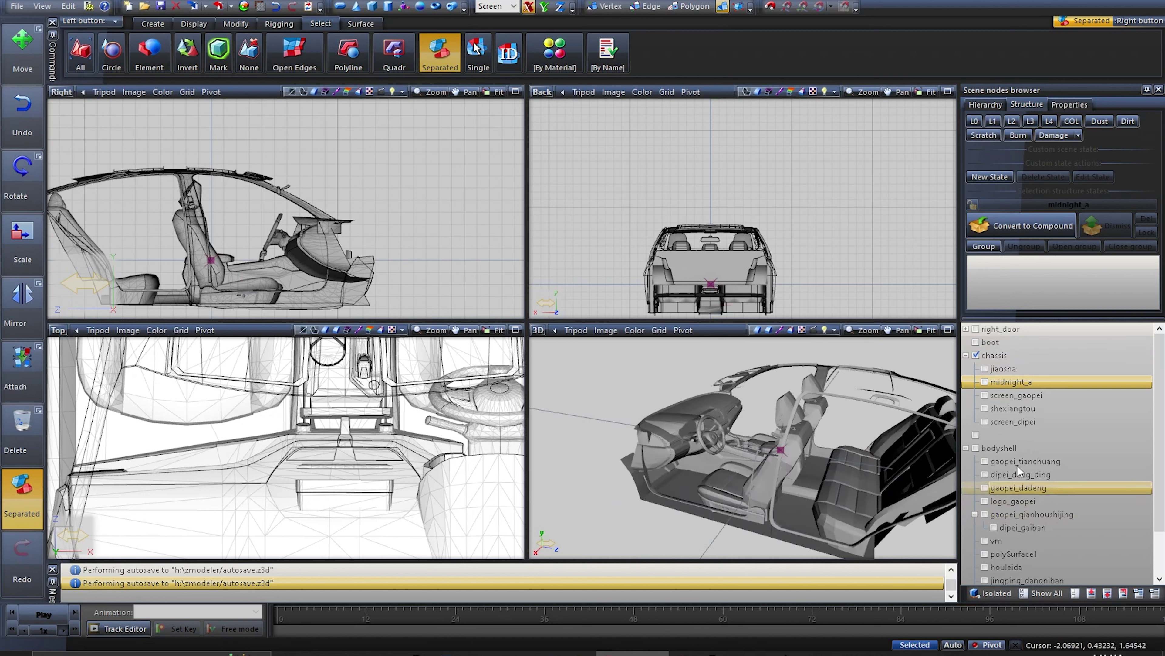
left_click(985, 368)
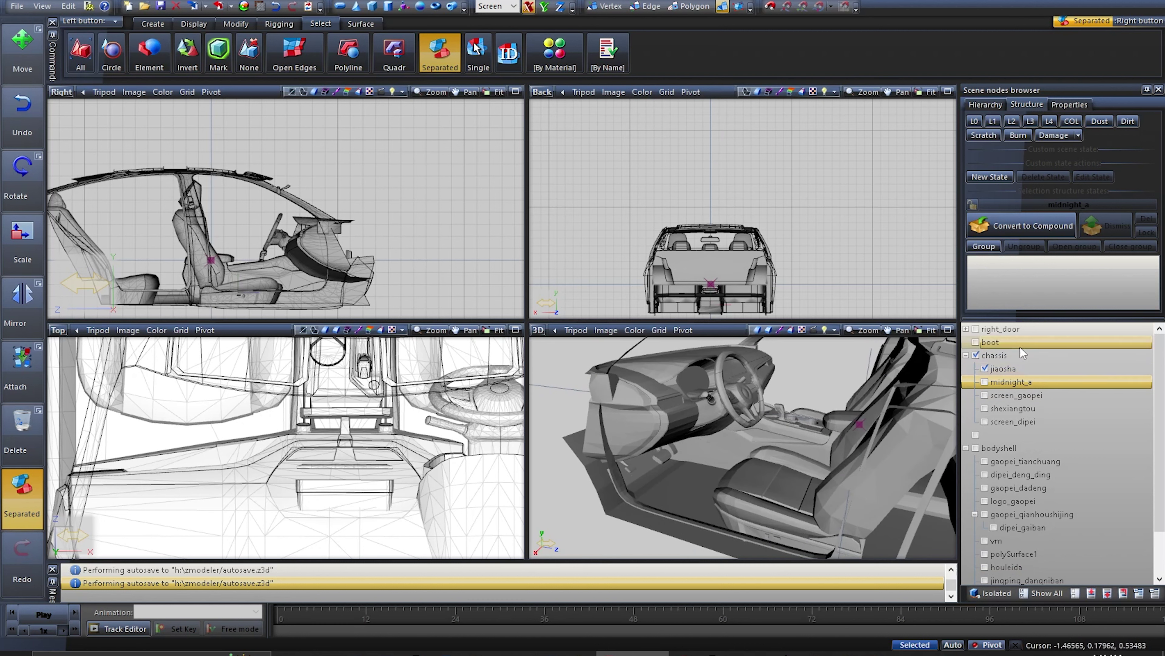
left_click(985, 382)
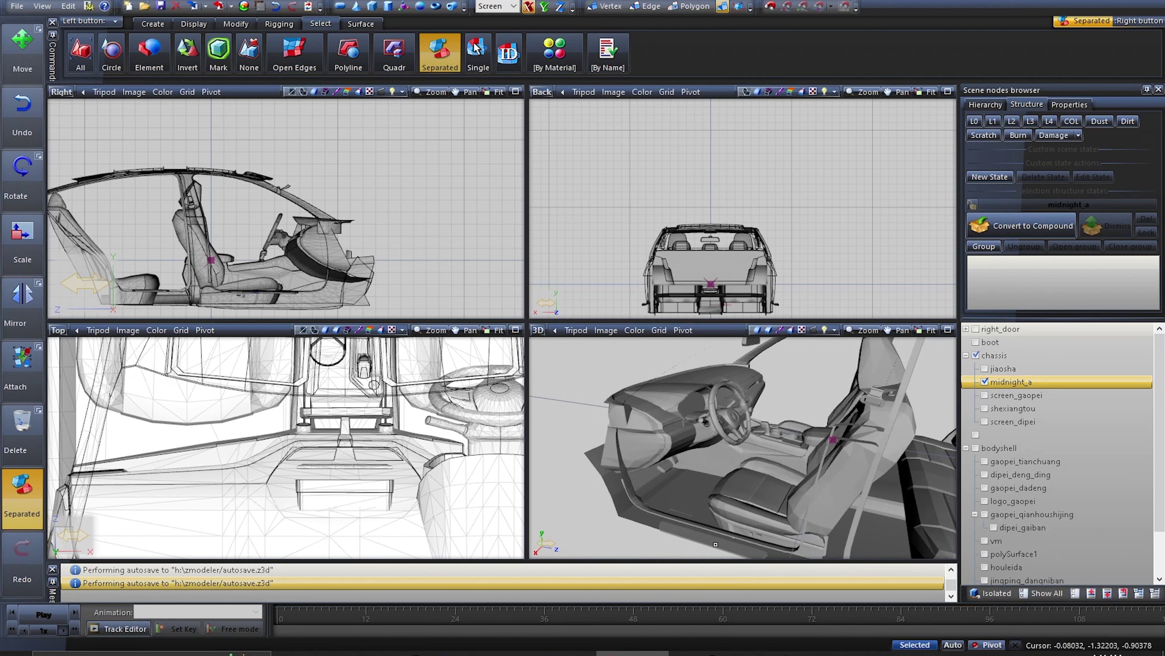
left_click(986, 382)
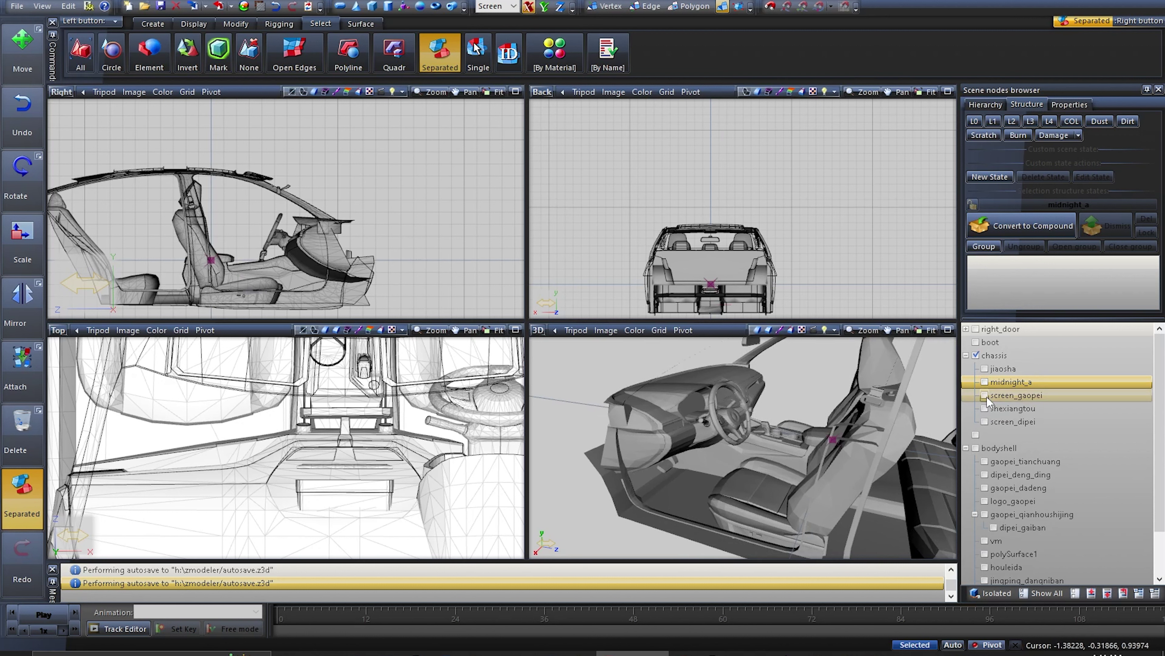
Check screen_gaopei in the chassis, and show shexiangtou in its place
left_click(985, 395)
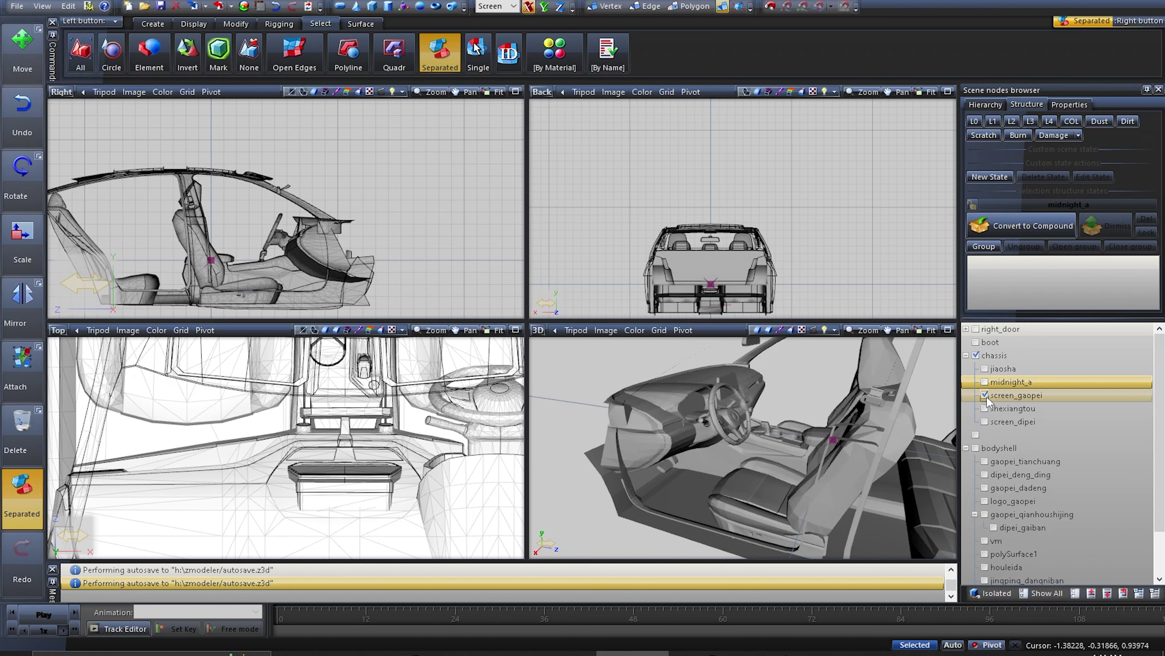
mouse_move(814, 394)
middle_mouse_down()
mouse_move(793, 403)
mouse_move(814, 387)
middle_mouse_up()
left_click(985, 395)
left_click(985, 408)
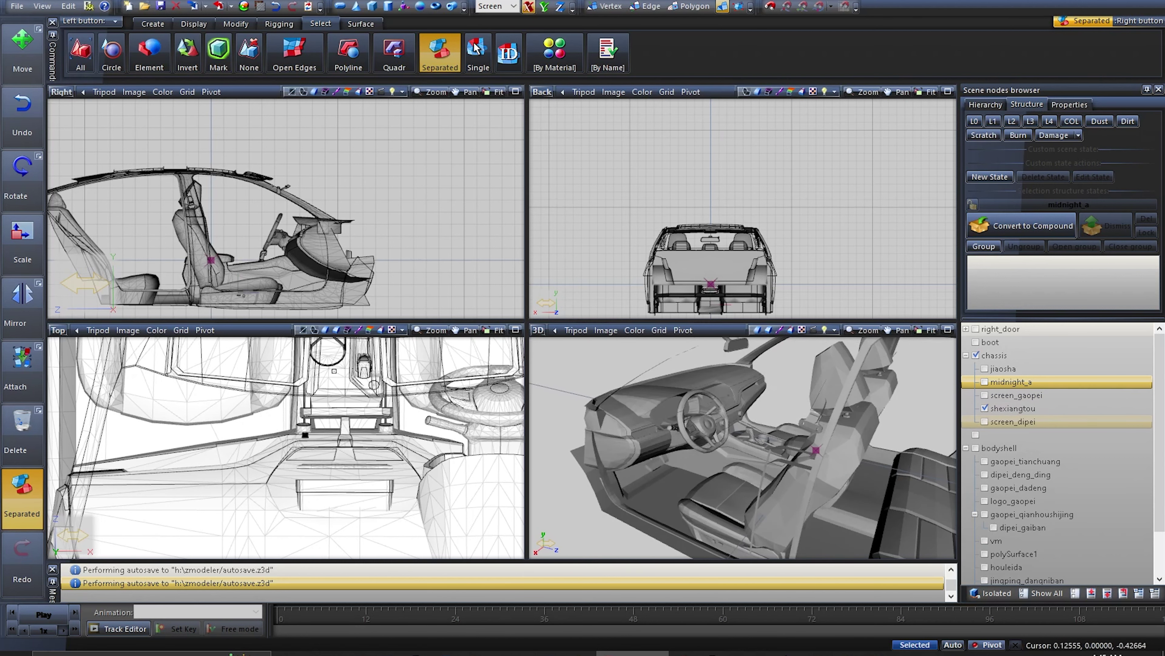
Hide shexiangtou, and show and hide screen_dipei to check it in the chassis interior
left_click(304, 434)
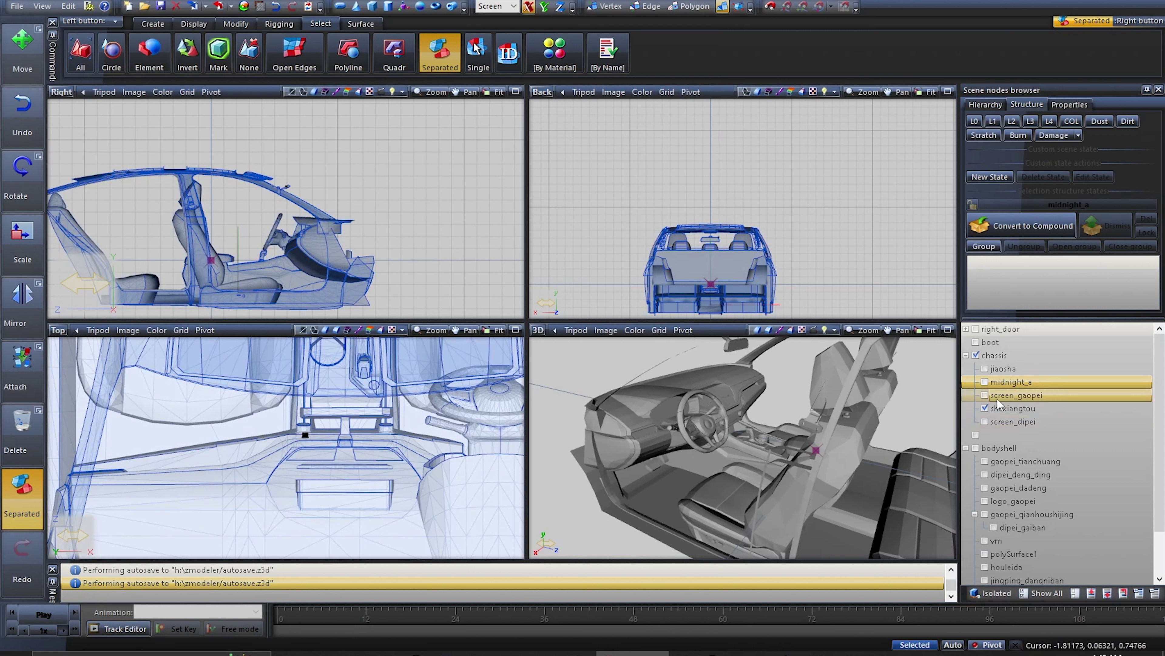
left_click(985, 422)
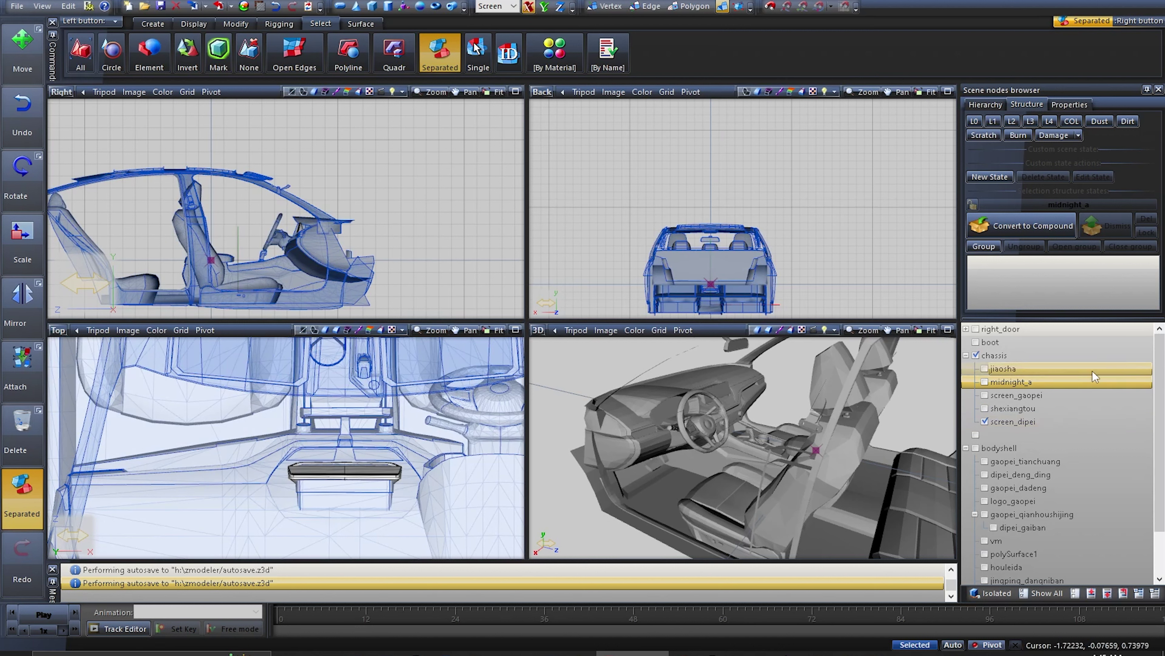
left_click(985, 422)
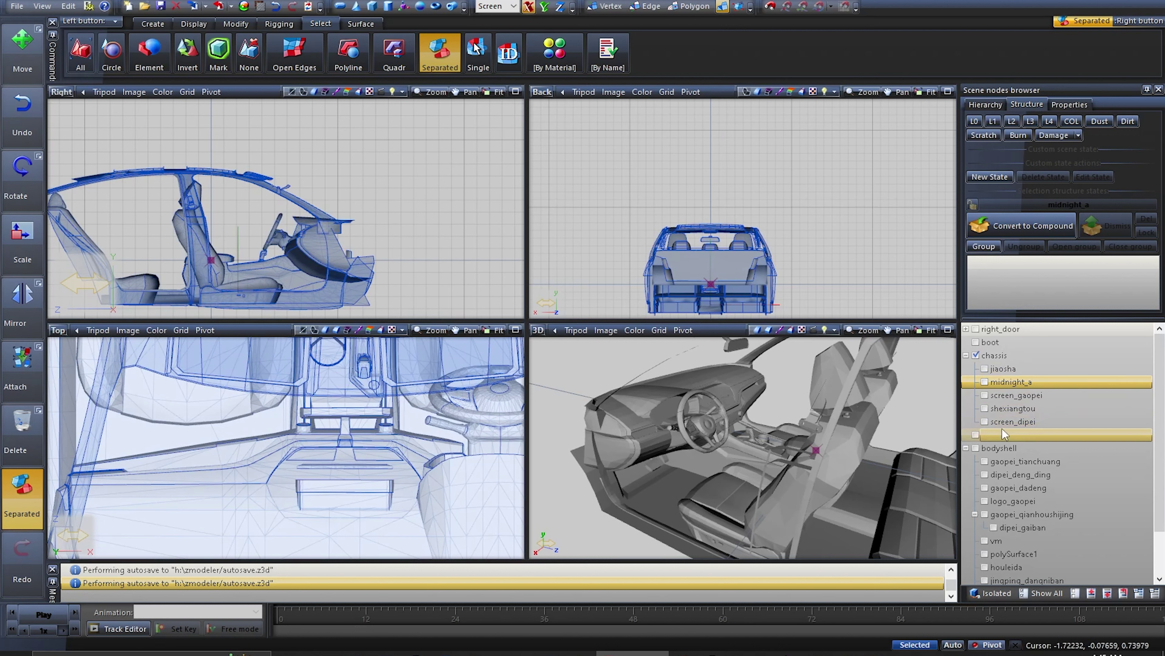
Collapse the chassis and bodyshell nodes, and examine the whole visible chassis from the front and the rear
left_click(966, 355)
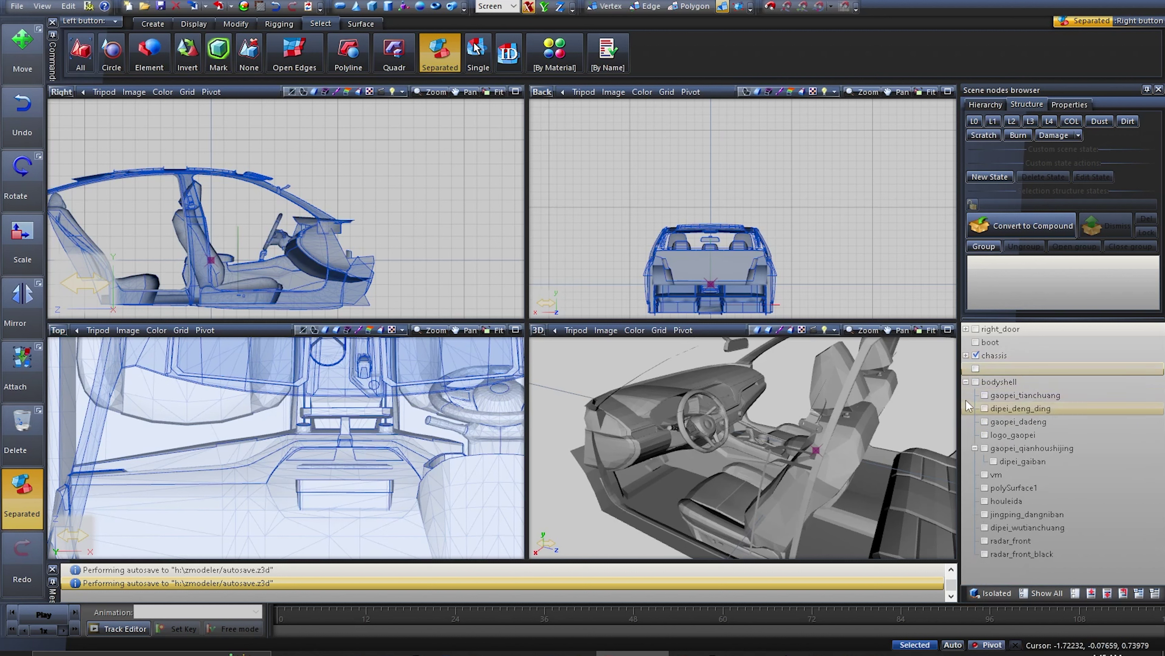
left_click(966, 381)
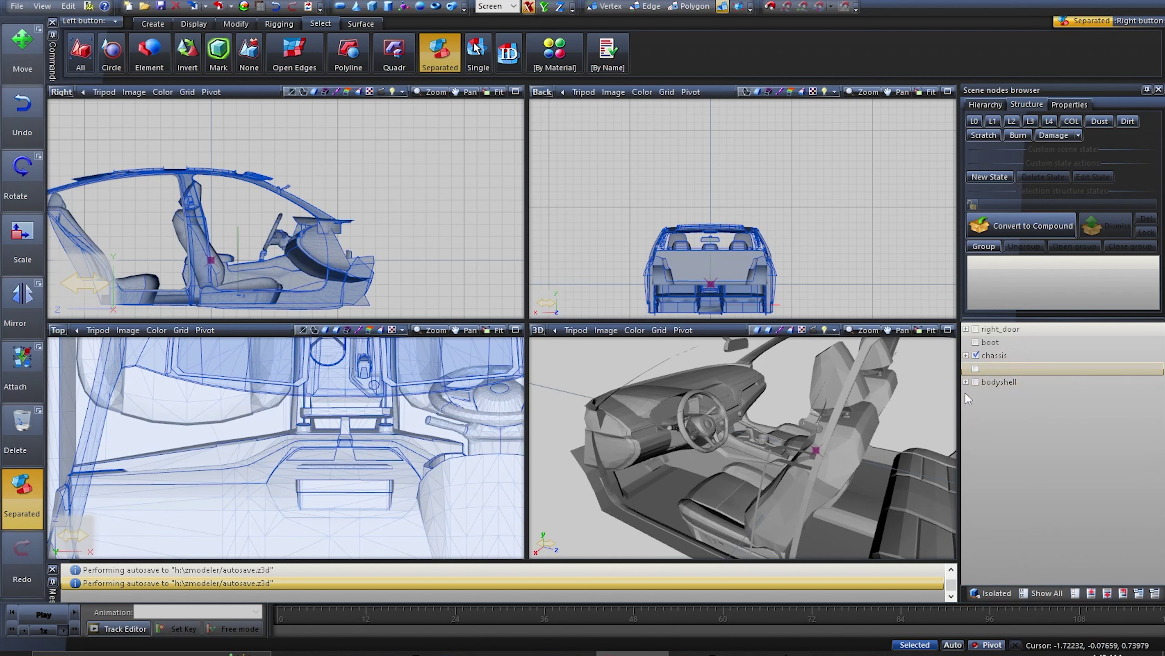
left_click(976, 368)
scroll(721, 415, "down", 5)
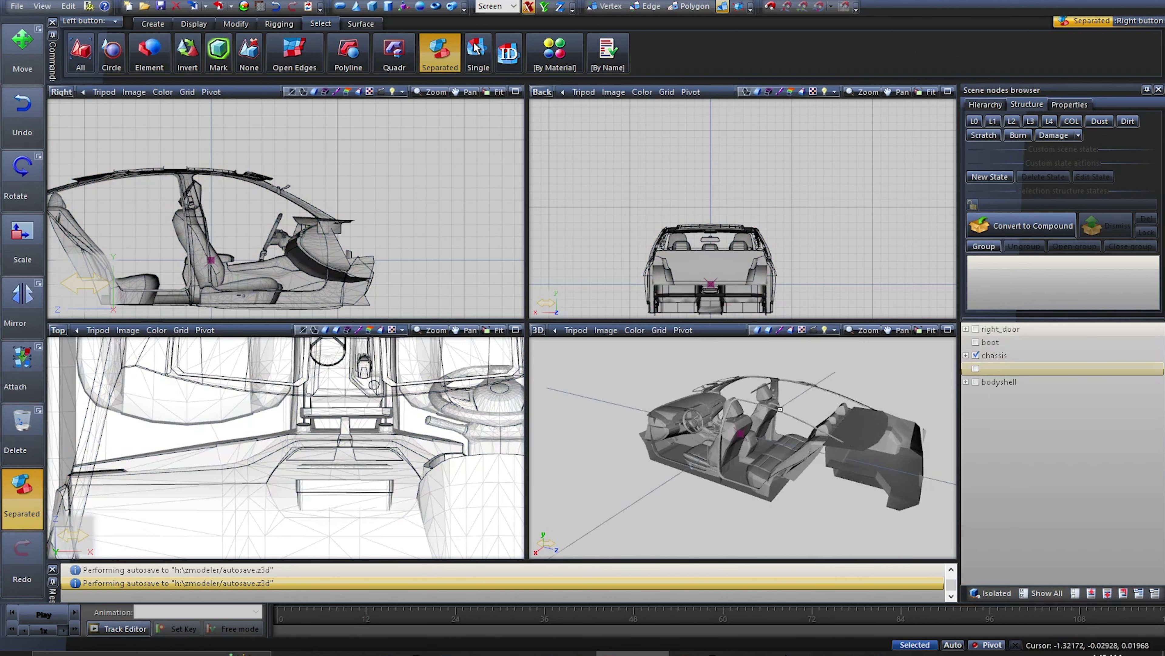
middle_click_drag(719, 414, 721, 467)
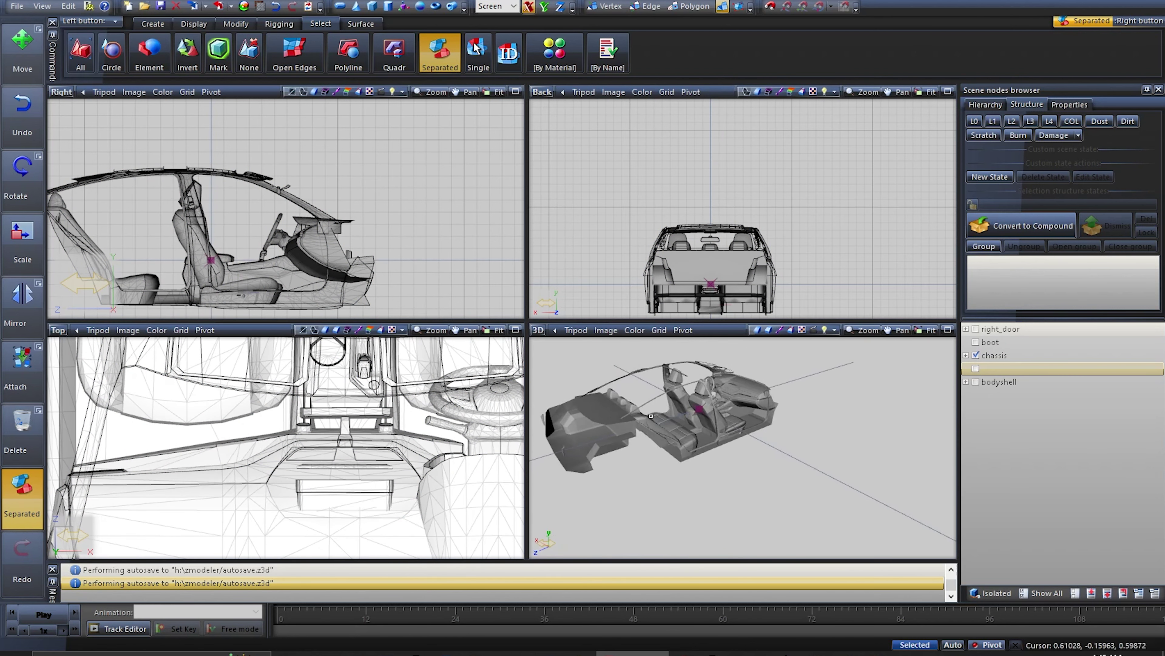